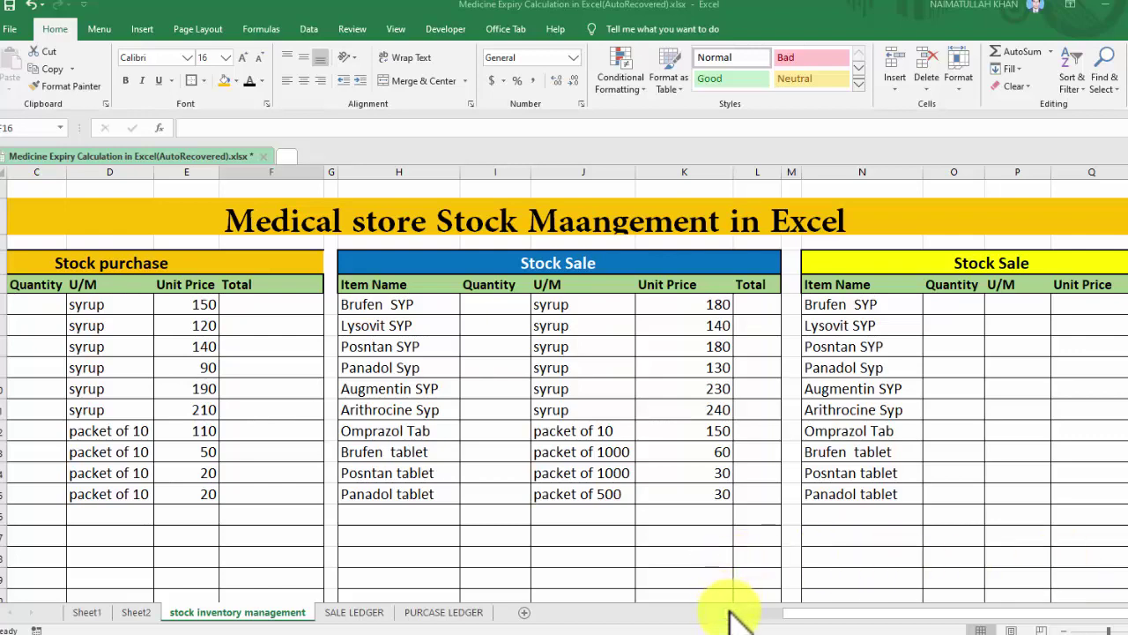
Step: Retitle the right-hand table's merged N4 heading from Stock Sale to 'Closing Stock'
scroll(730, 615, "left", 1)
scroll(730, 615, "left", 1)
scroll(730, 615, "left", 1)
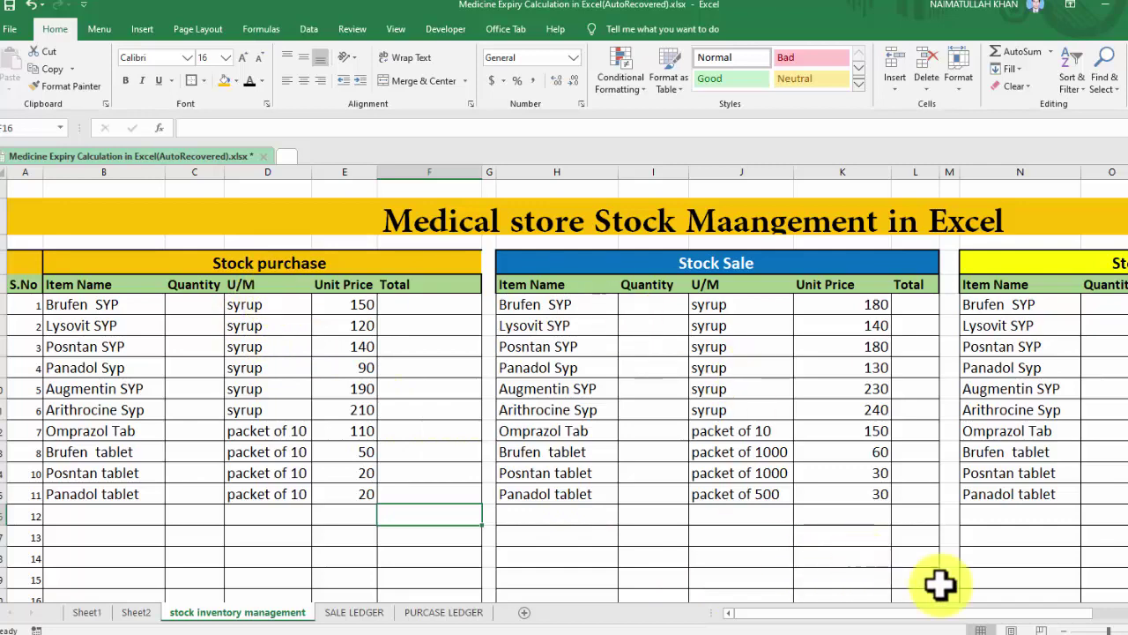
scroll(917, 441, "right", 1)
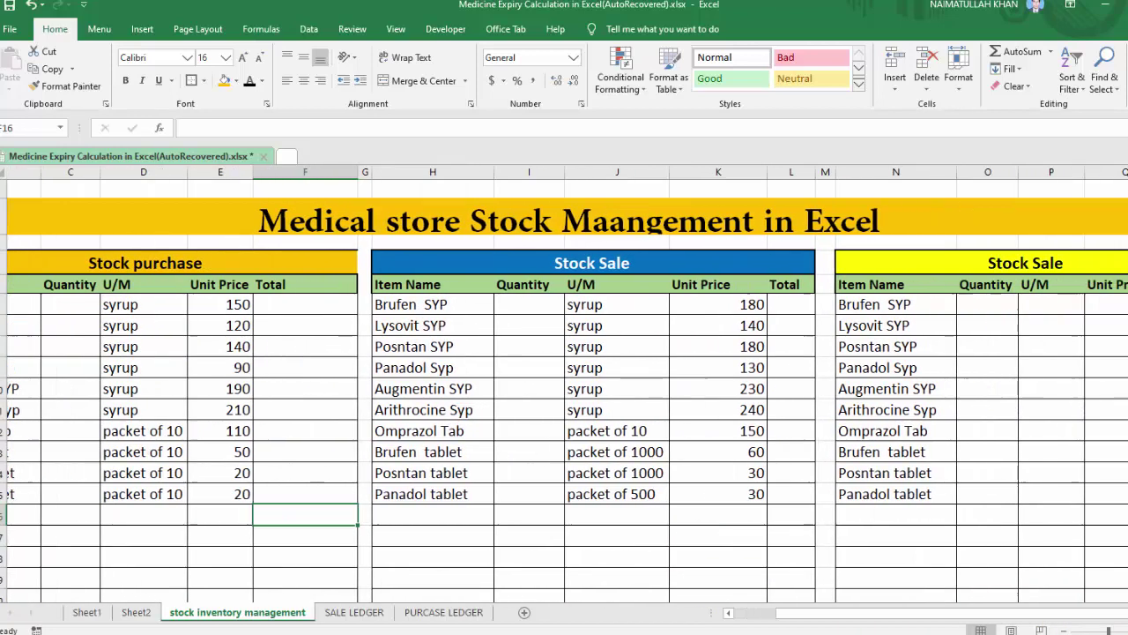
scroll(917, 441, "right", 1)
scroll(917, 441, "right", 1)
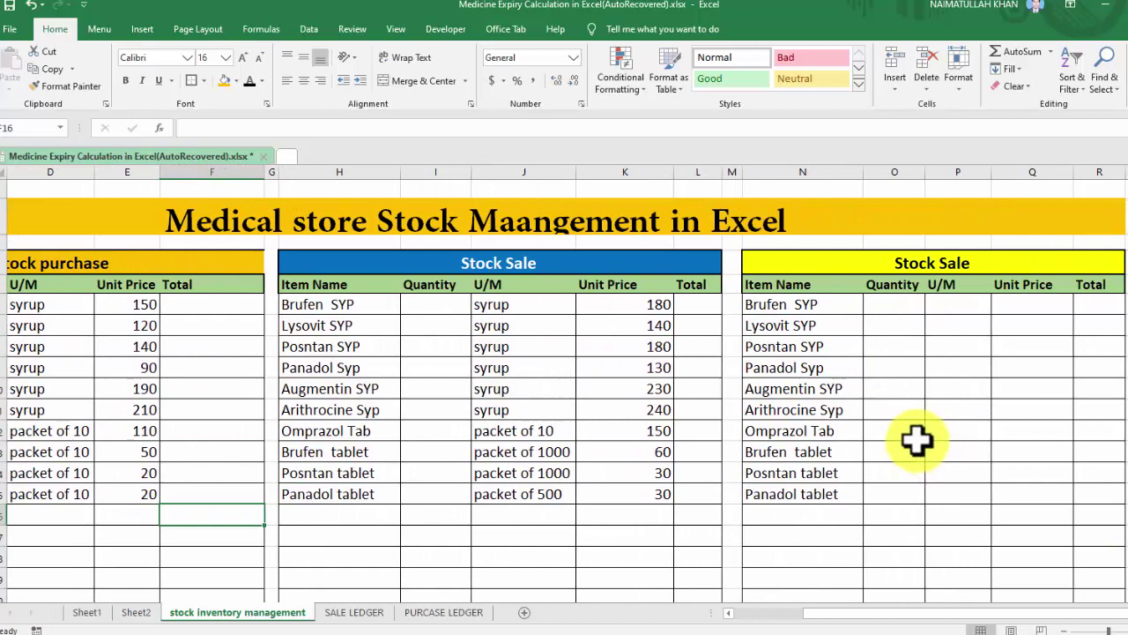
left_click(872, 263)
type("Closing Stock")
left_click(958, 388)
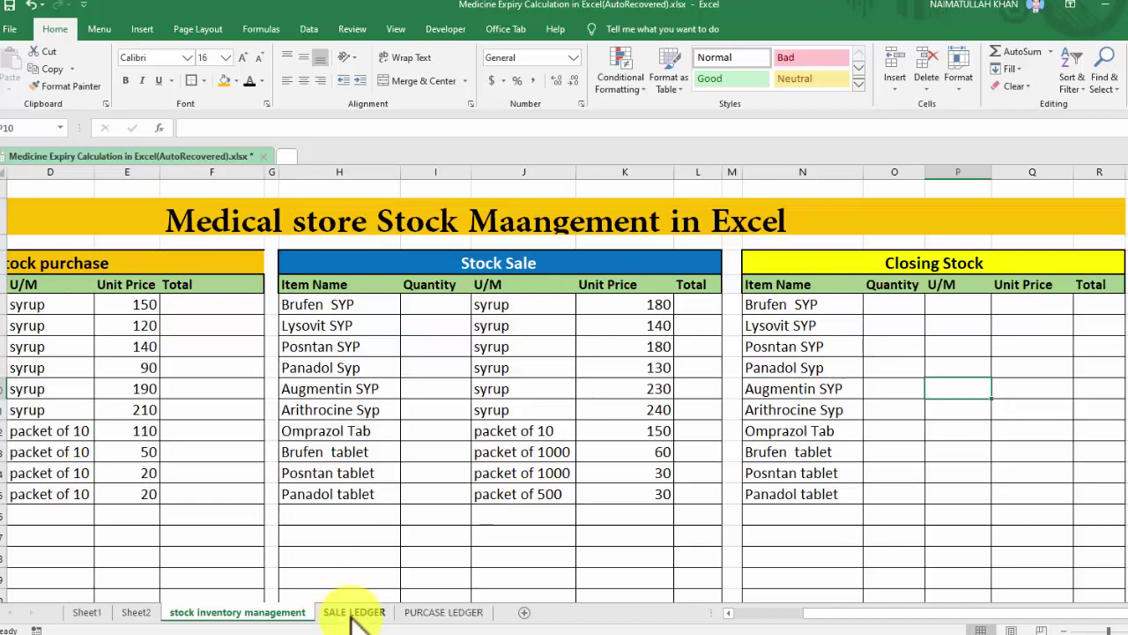
left_click(354, 612)
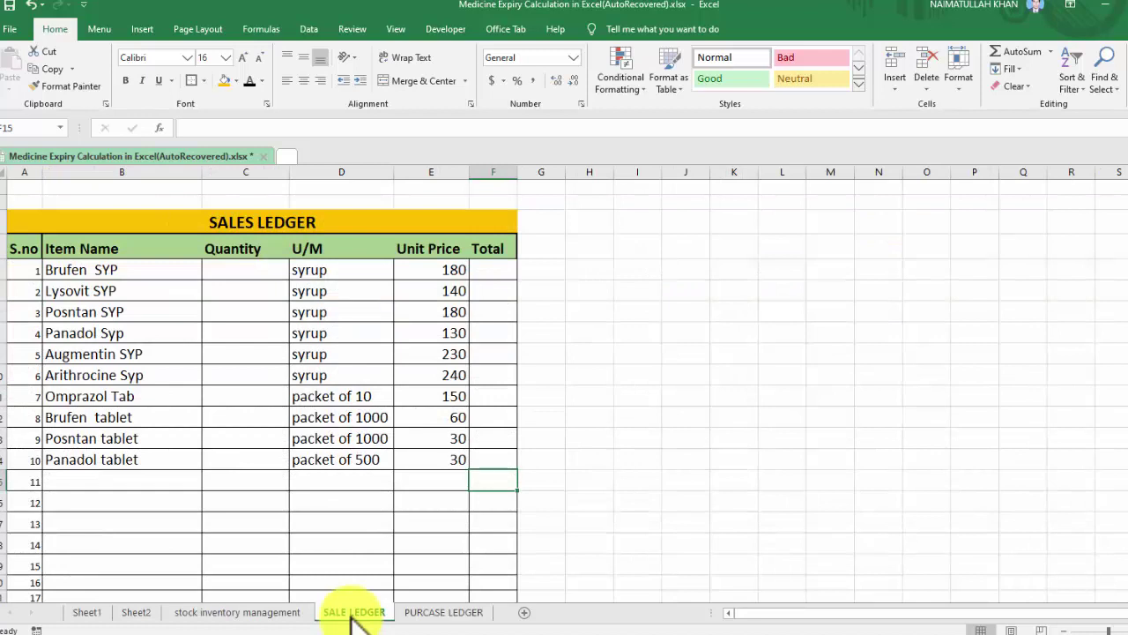
left_click(434, 617)
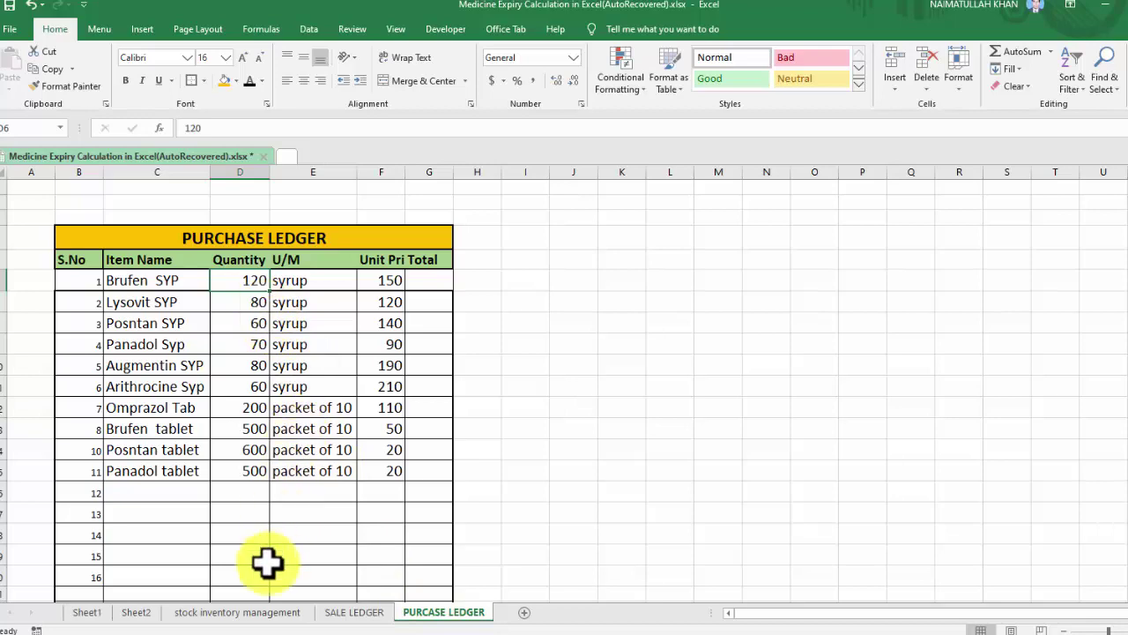
left_click(255, 612)
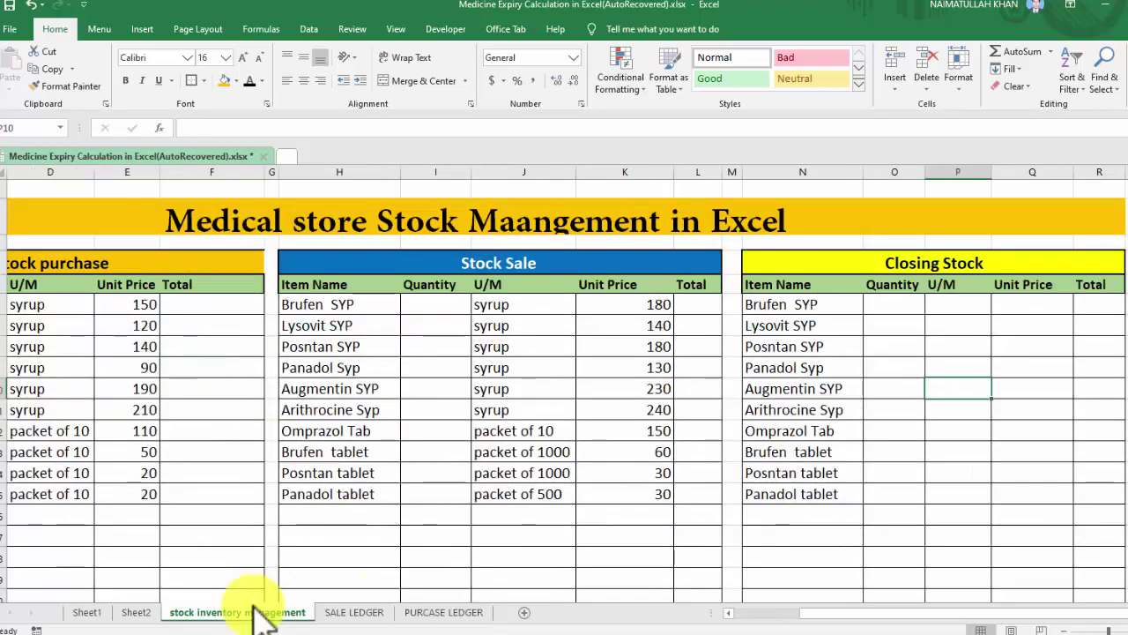
left_click(750, 612)
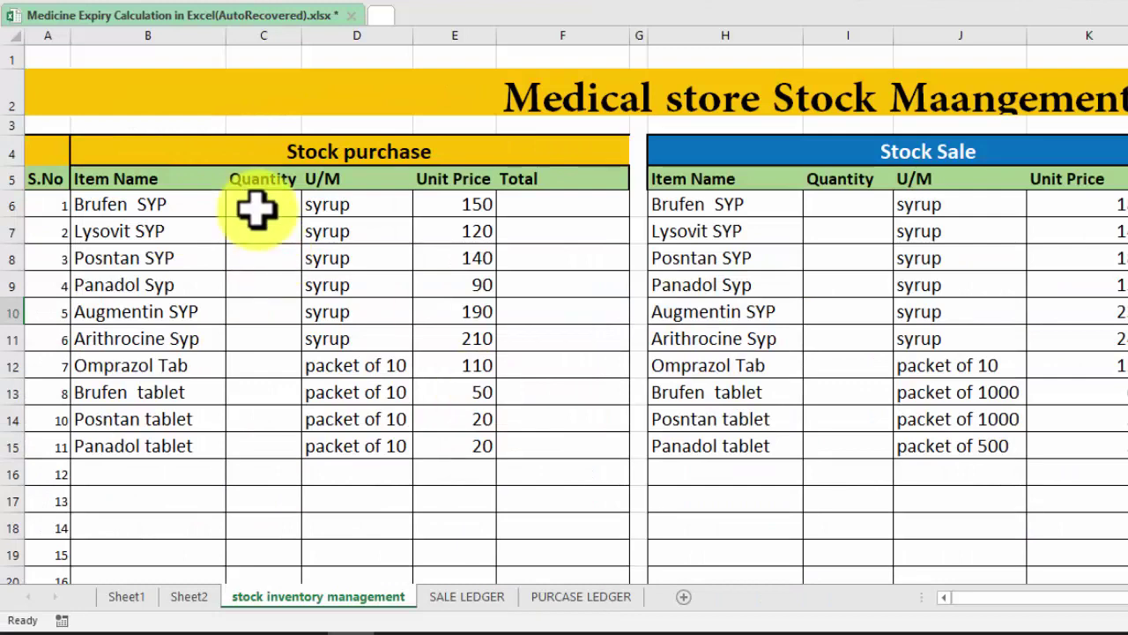
left_click(255, 209)
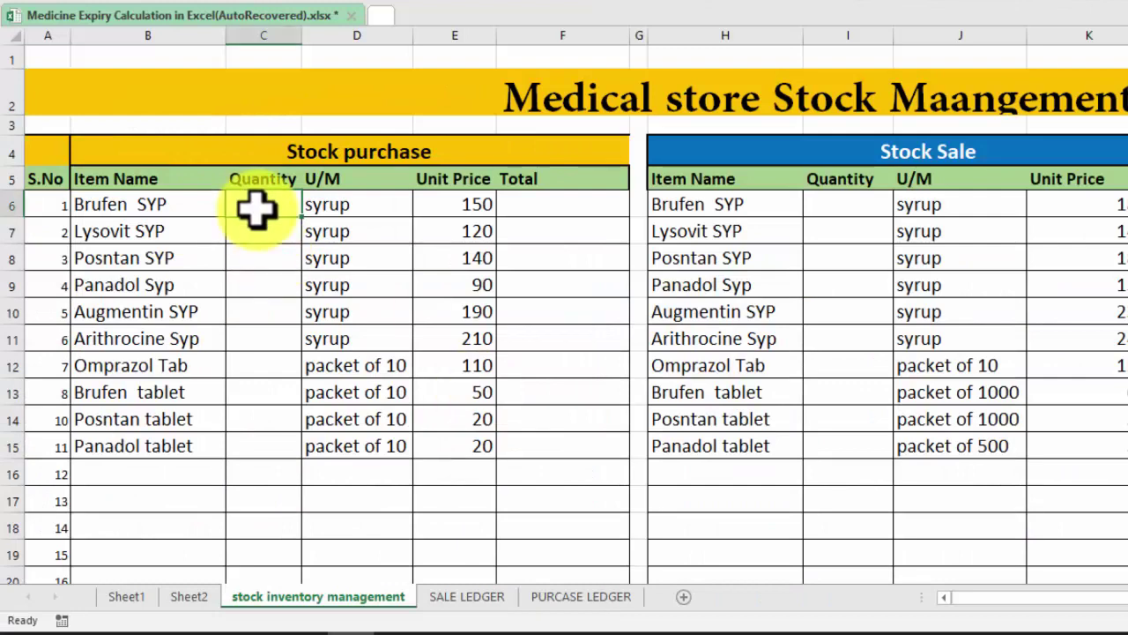
Step: Begin =SUMIF in C6 with the locked item-name range 'PURCASE LEDGER'!$C$6:$C$67
left_click(548, 595)
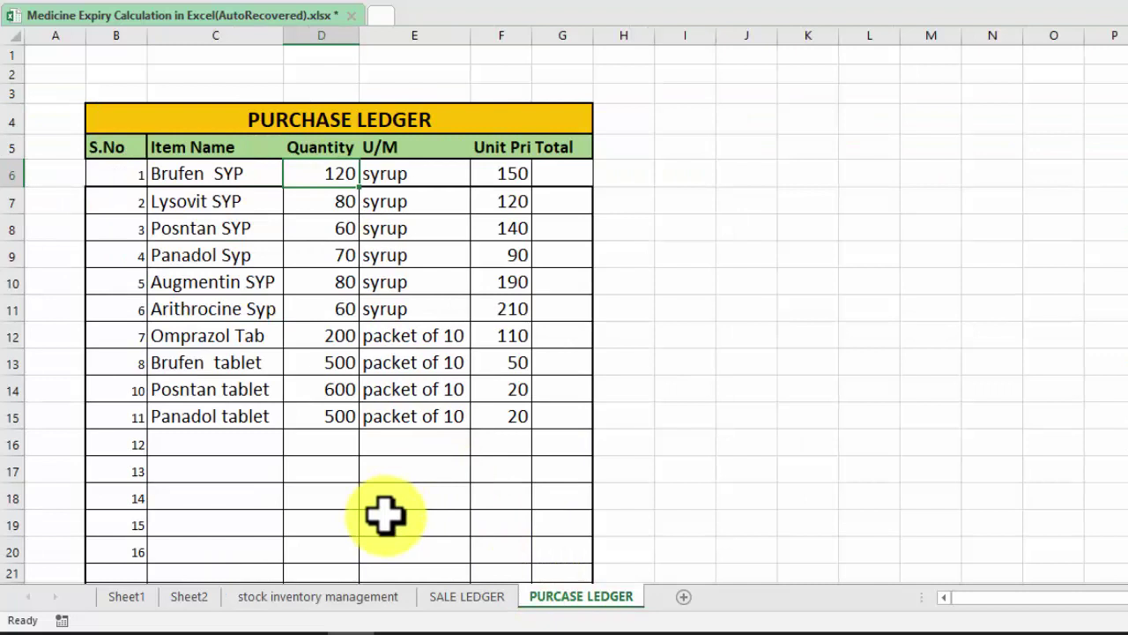
left_click(334, 595)
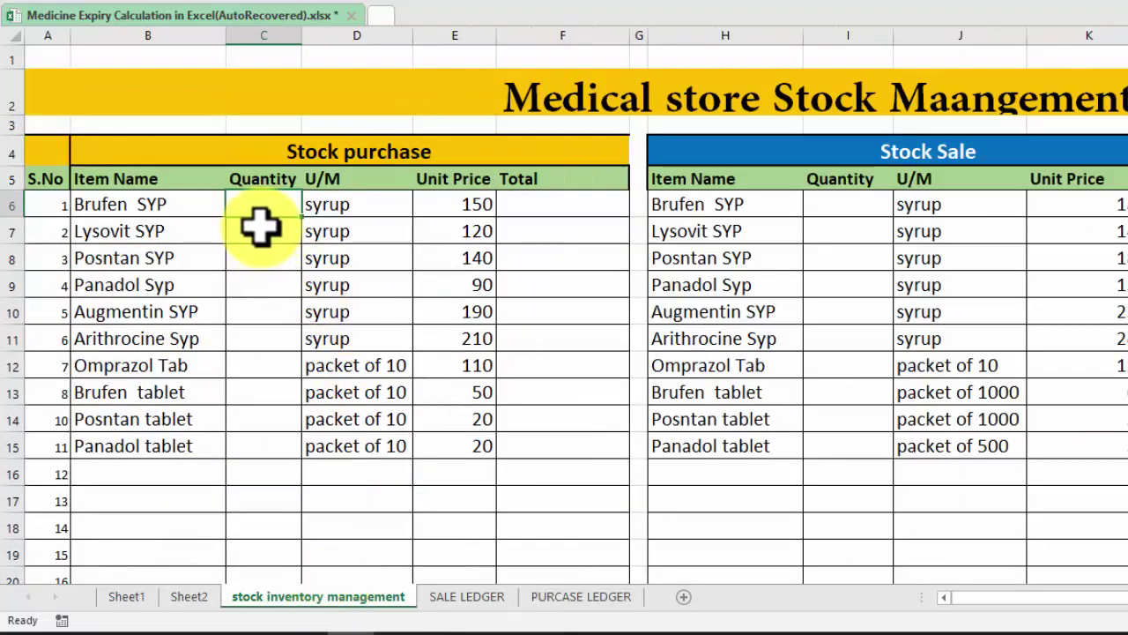
type("=")
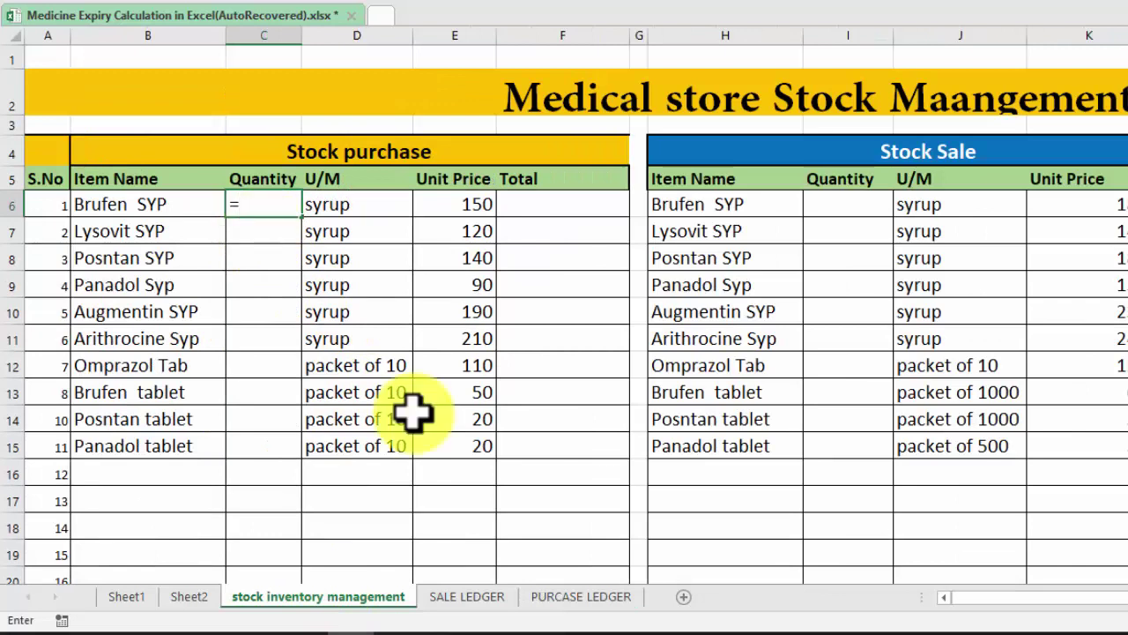
type("SUMIF(")
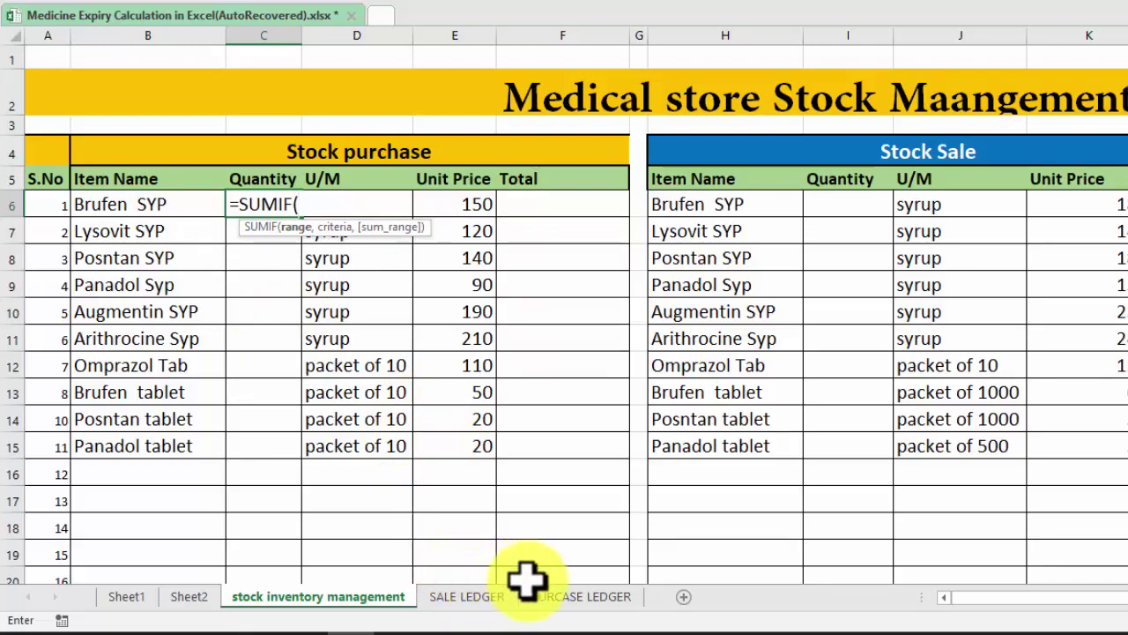
left_click(556, 596)
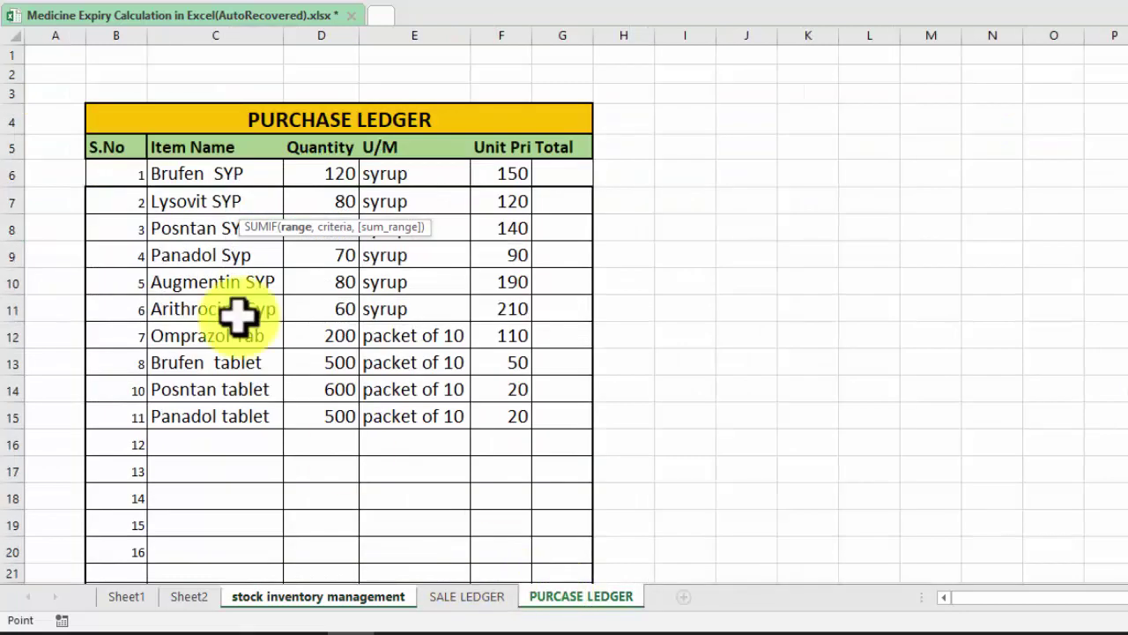
left_click(212, 174)
mouse_move(199, 336)
left_mouse_down()
mouse_move(170, 628)
mouse_move(180, 520)
left_mouse_up()
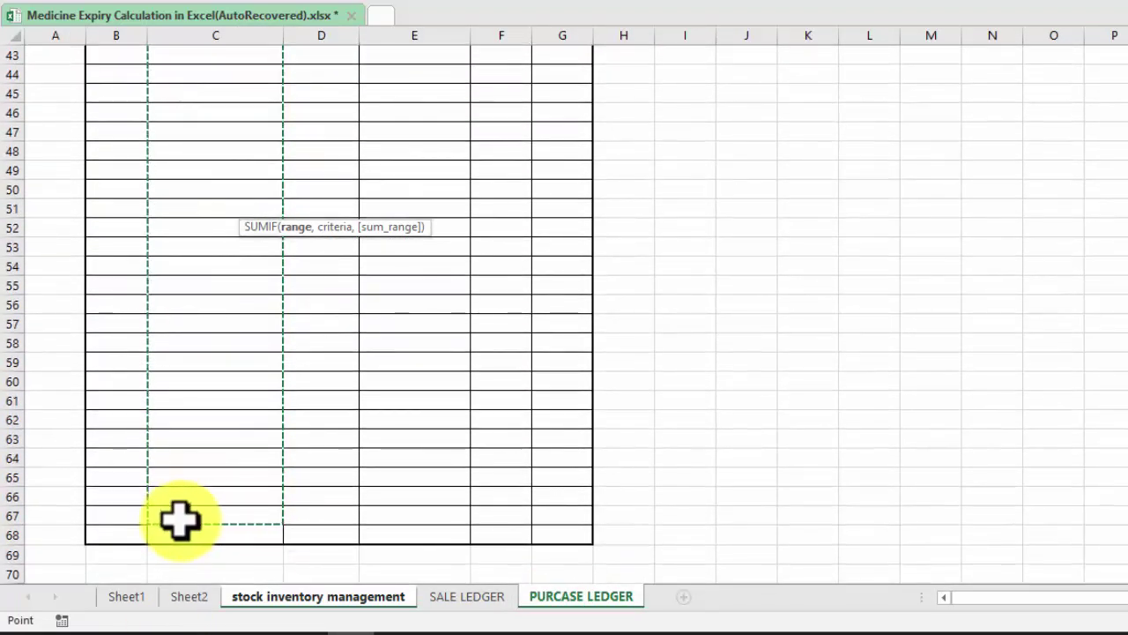
key("F4")
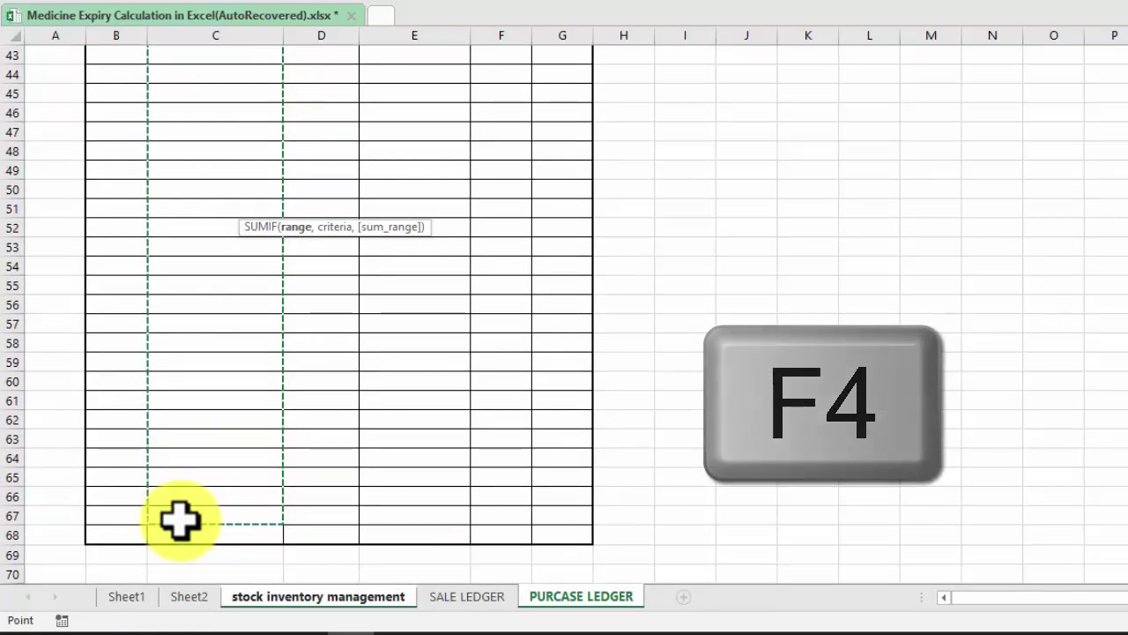
type(",")
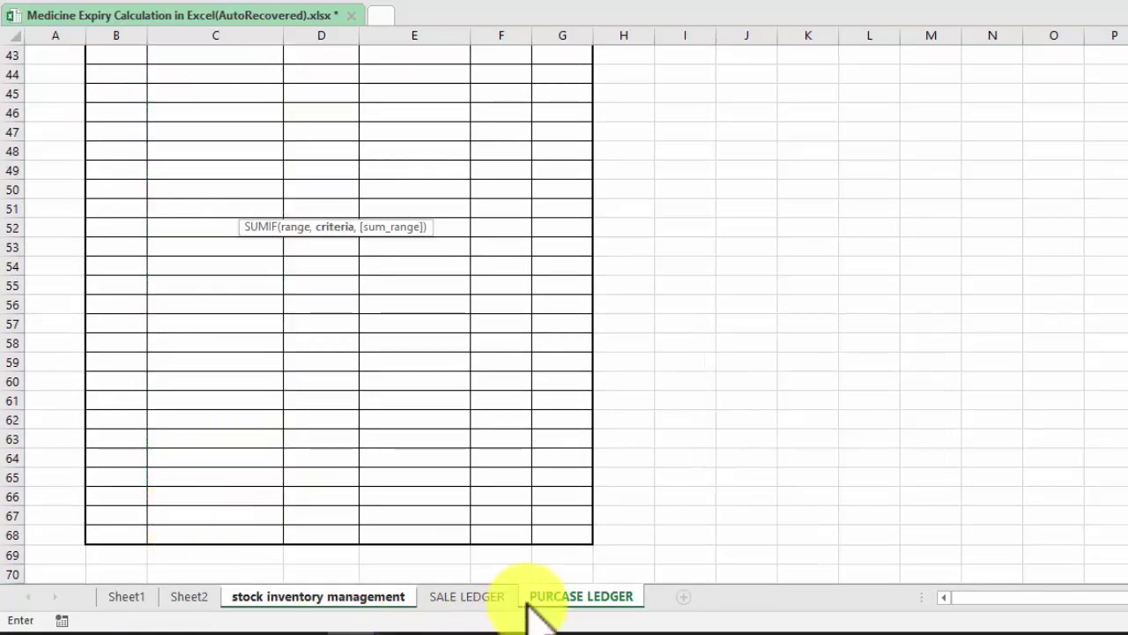
left_click(378, 595)
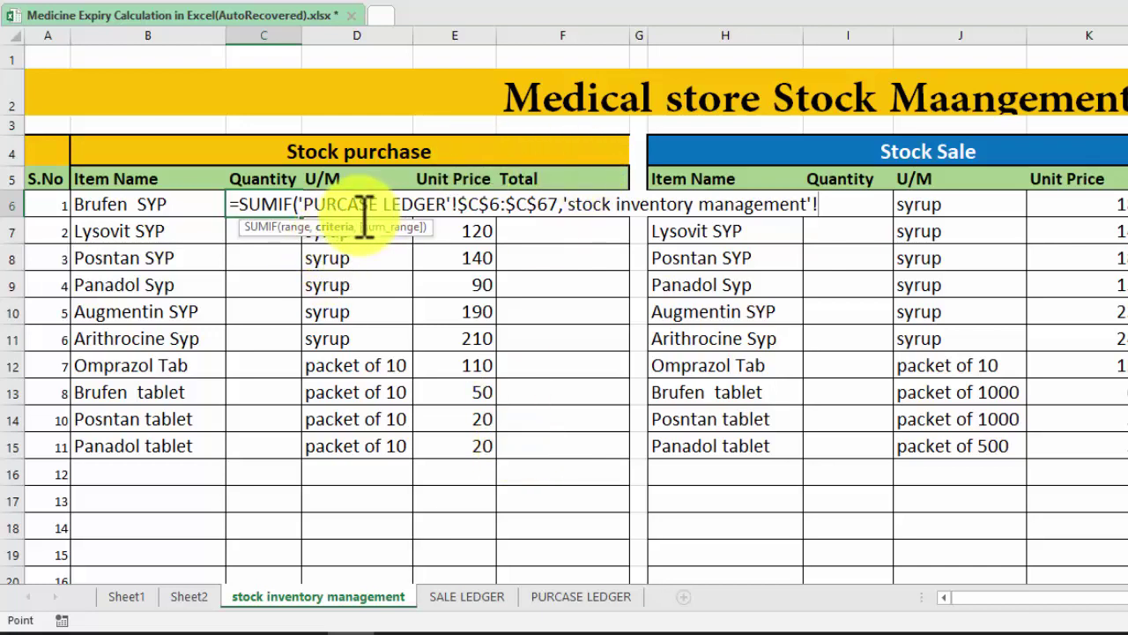
Step: Finish C6's SUMIF with criteria B6 and sum range PURCASE LEDGER D6:D67, giving 120
left_click_drag(360, 223, 730, 11)
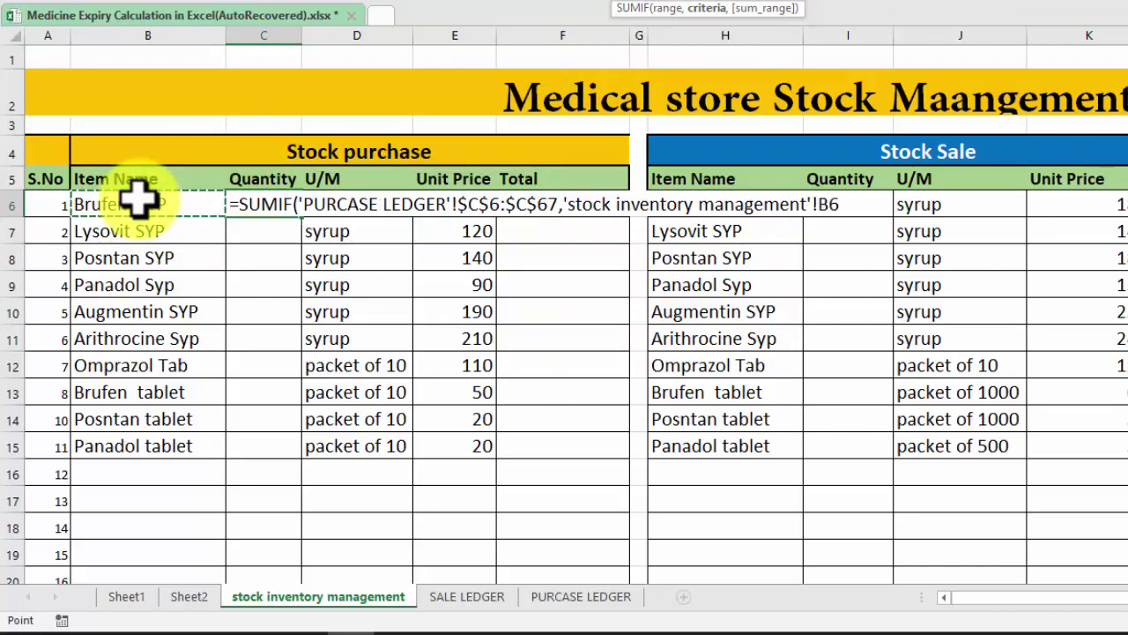
type(",")
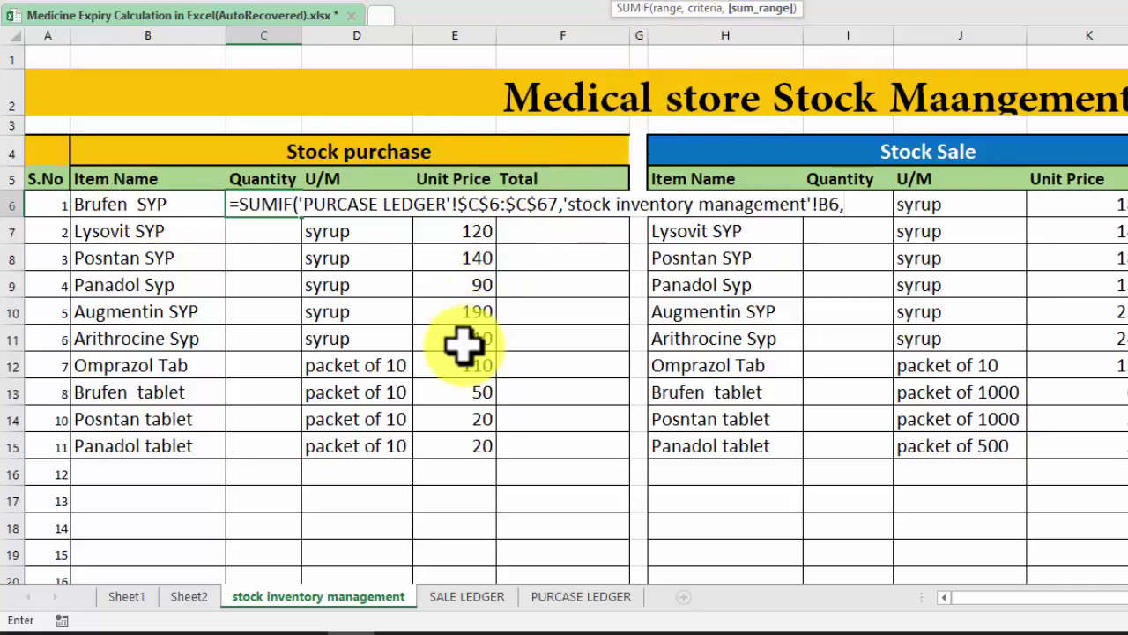
left_click(578, 599)
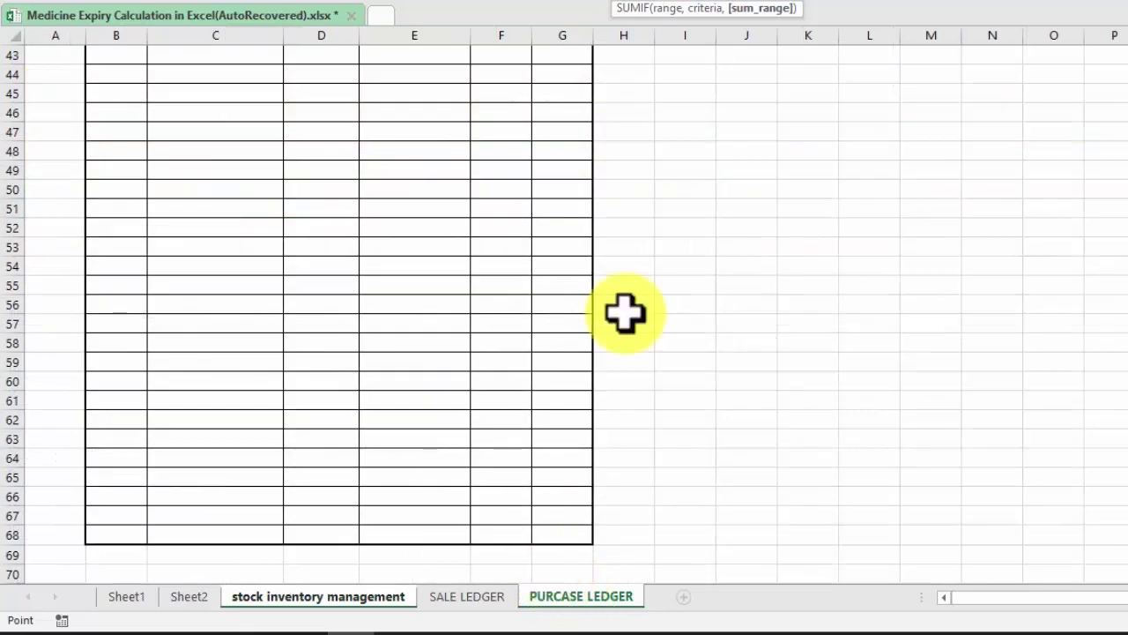
scroll(634, 102, "up", 14)
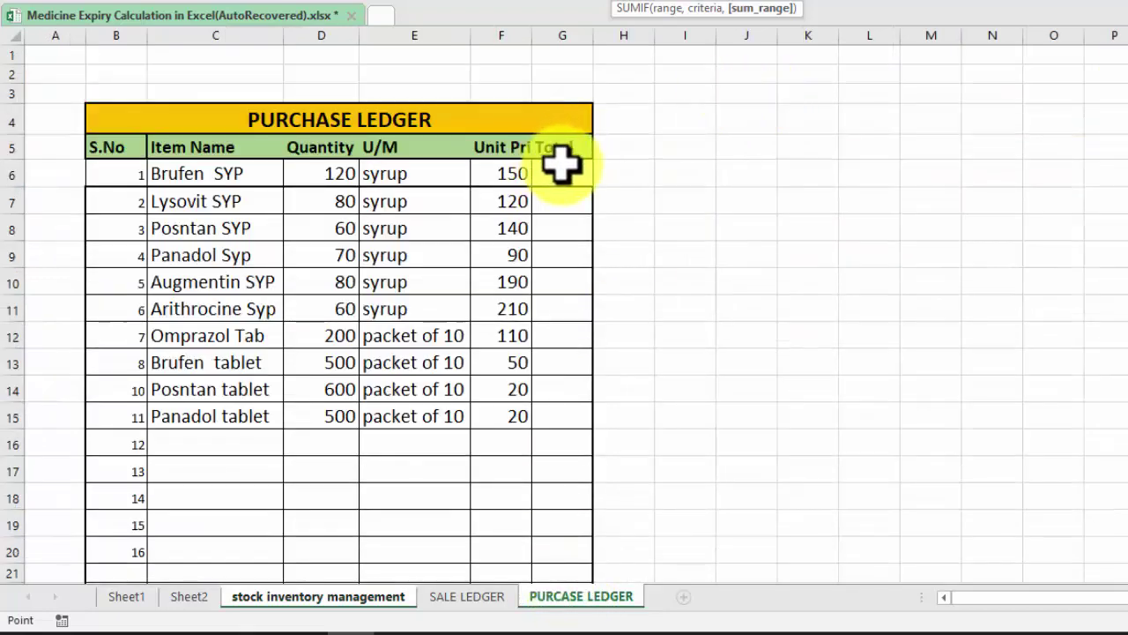
mouse_move(562, 163)
left_mouse_down()
mouse_move(529, 628)
mouse_move(546, 516)
left_mouse_up()
scroll(564, 353, "up", 14)
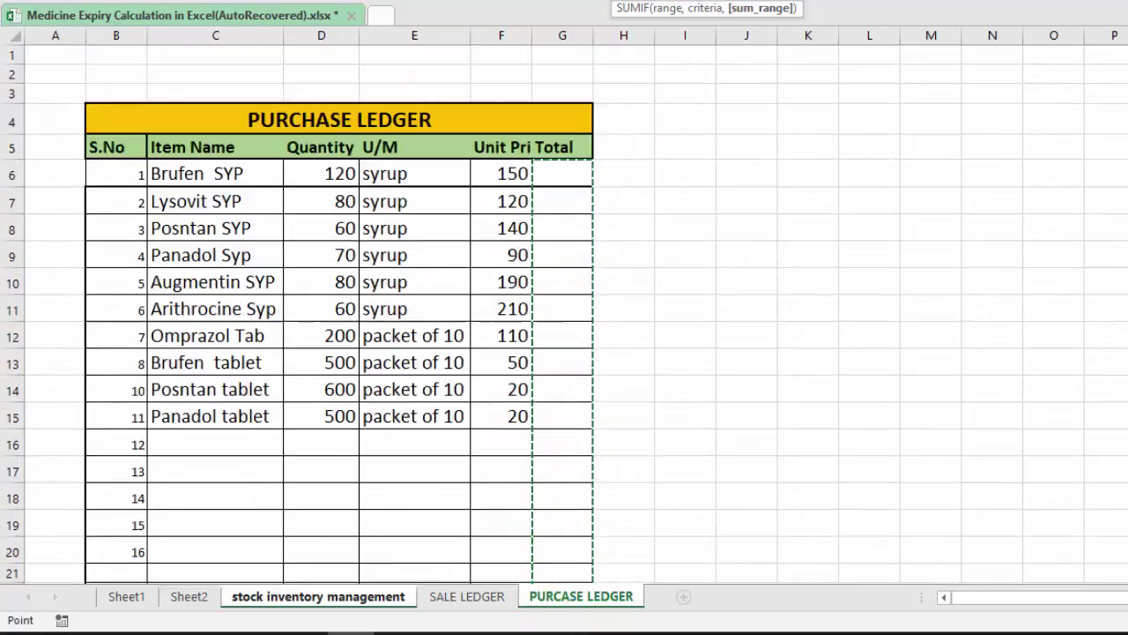
mouse_move(335, 172)
left_mouse_down()
mouse_move(309, 481)
mouse_move(318, 624)
left_mouse_up()
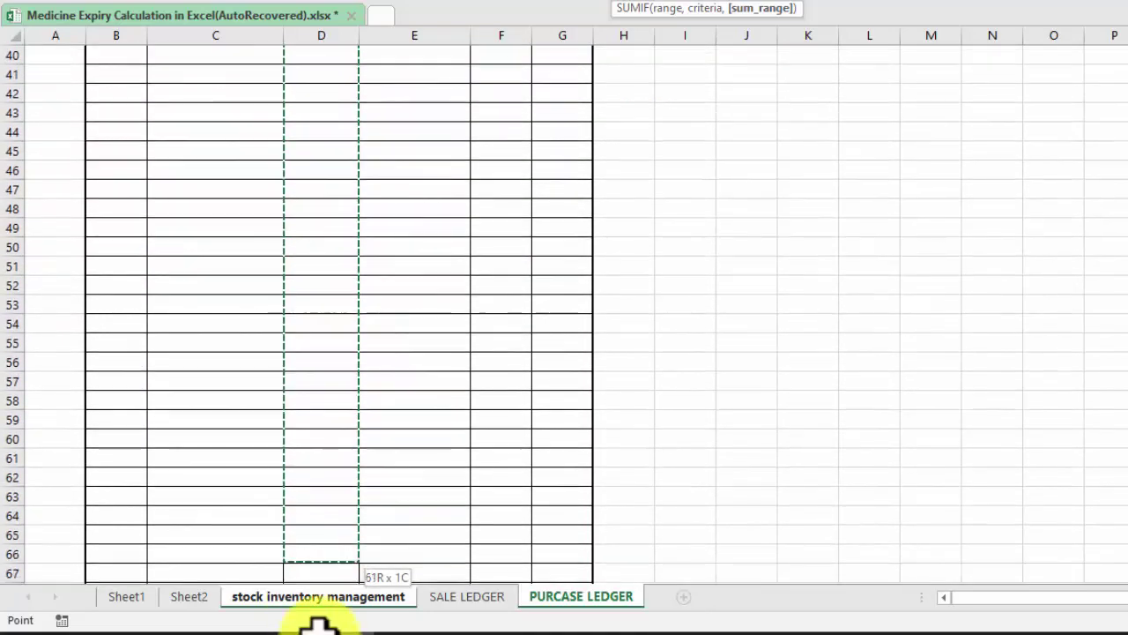
left_click_drag(317, 624, 318, 521)
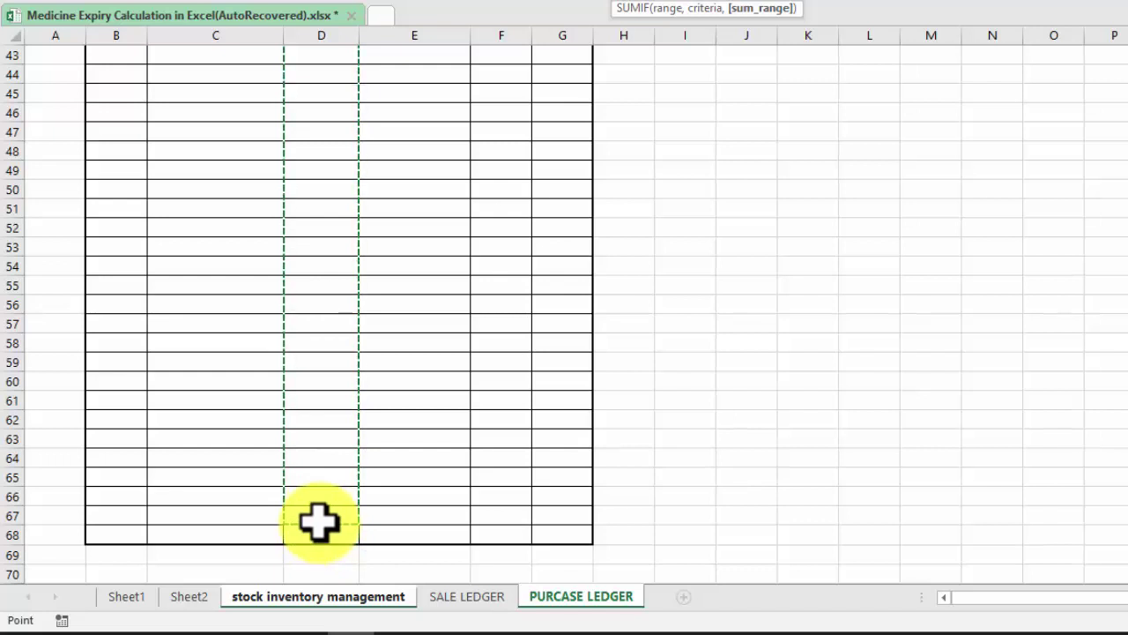
type(")")
key("Return")
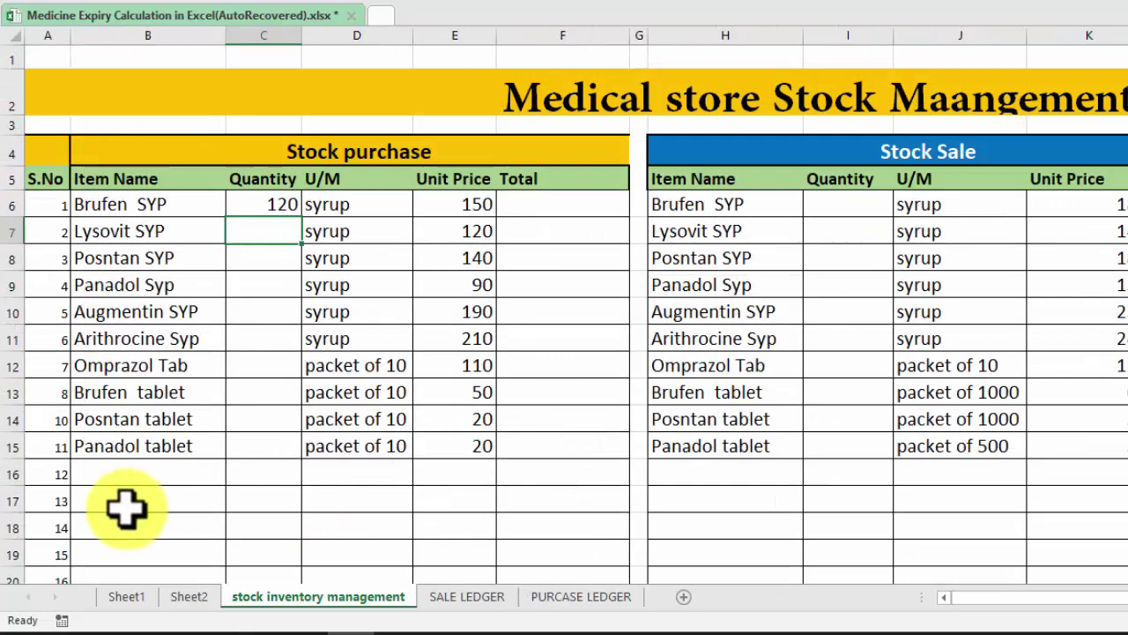
Step: Save the workbook with Ctrl+S
left_click(584, 596)
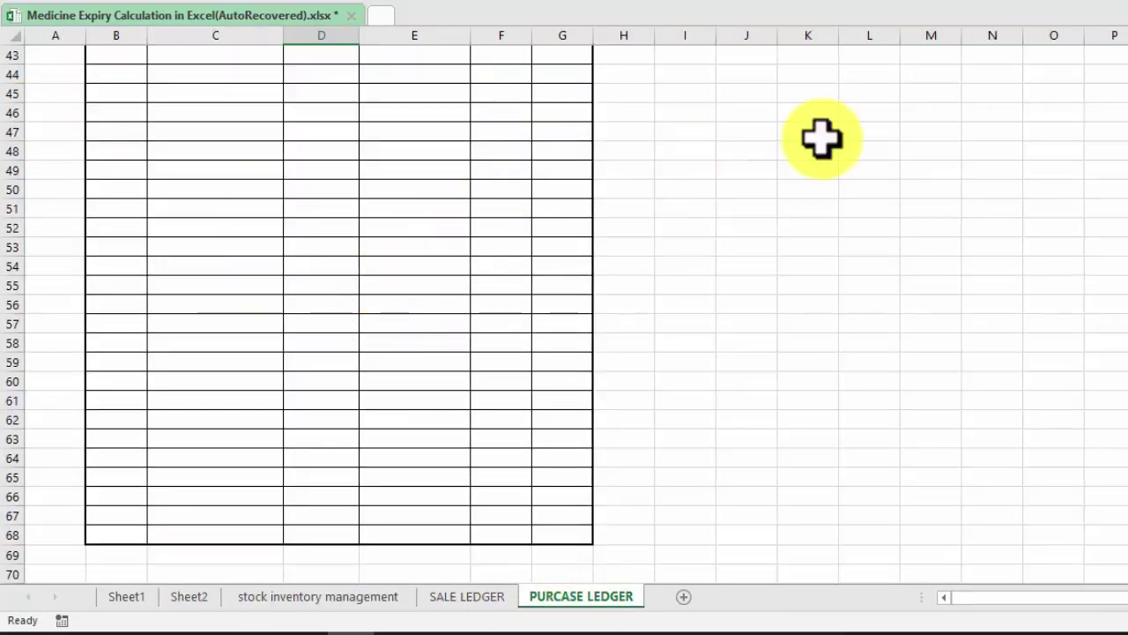
key("ctrl+s")
scroll(564, 309, "up", 14)
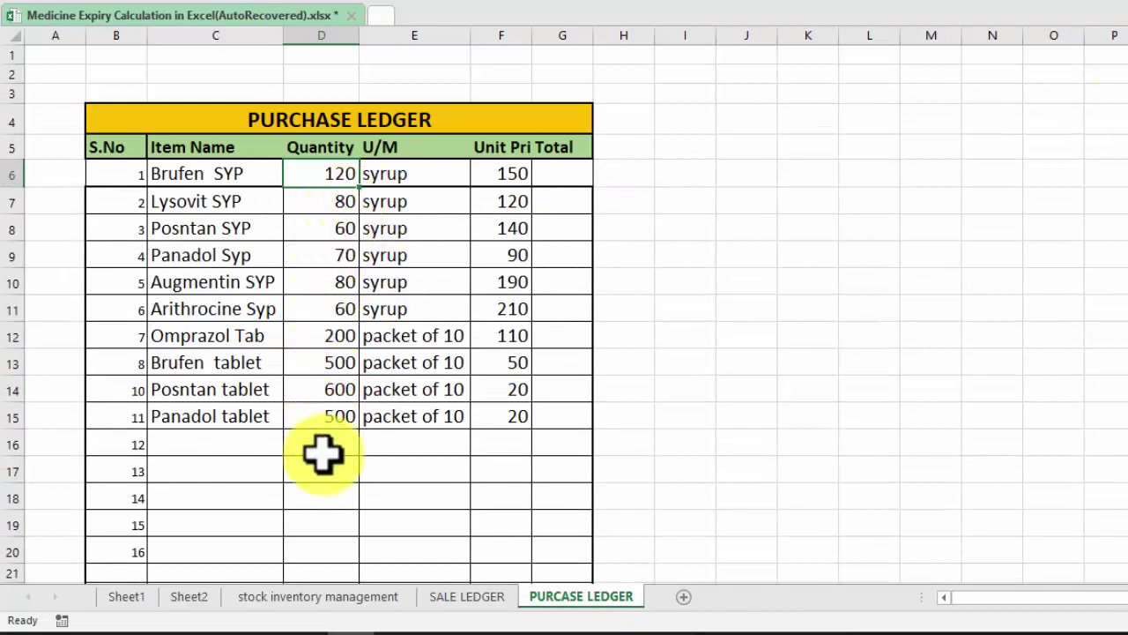
Step: Copy C6's quantity formula down to C19 on the stock inventory management sheet
left_click(338, 598)
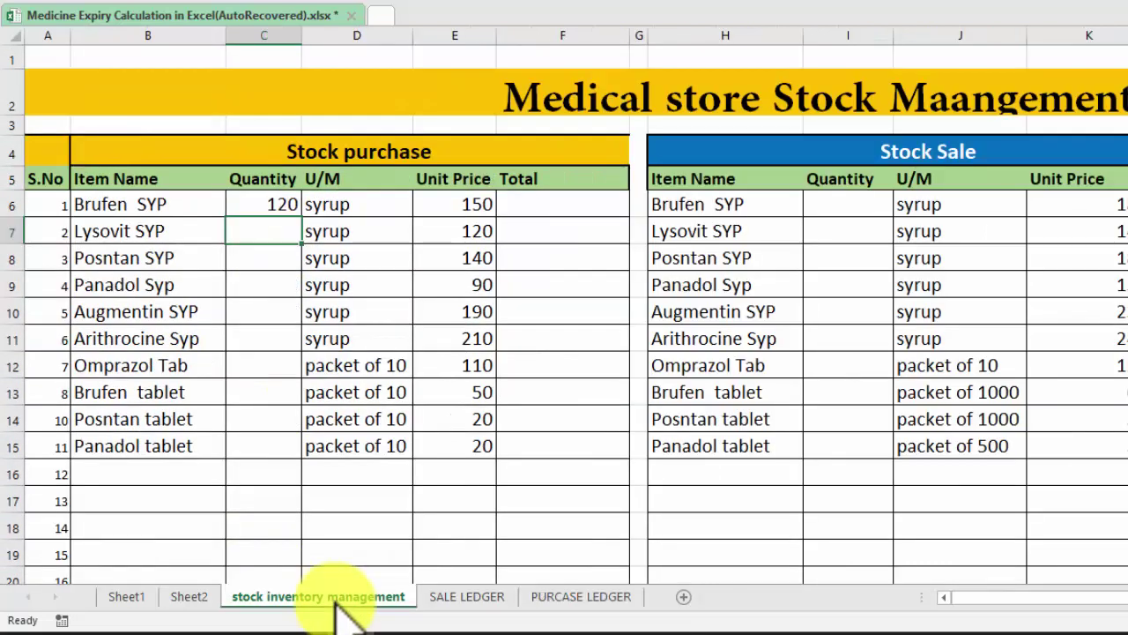
left_click(271, 207)
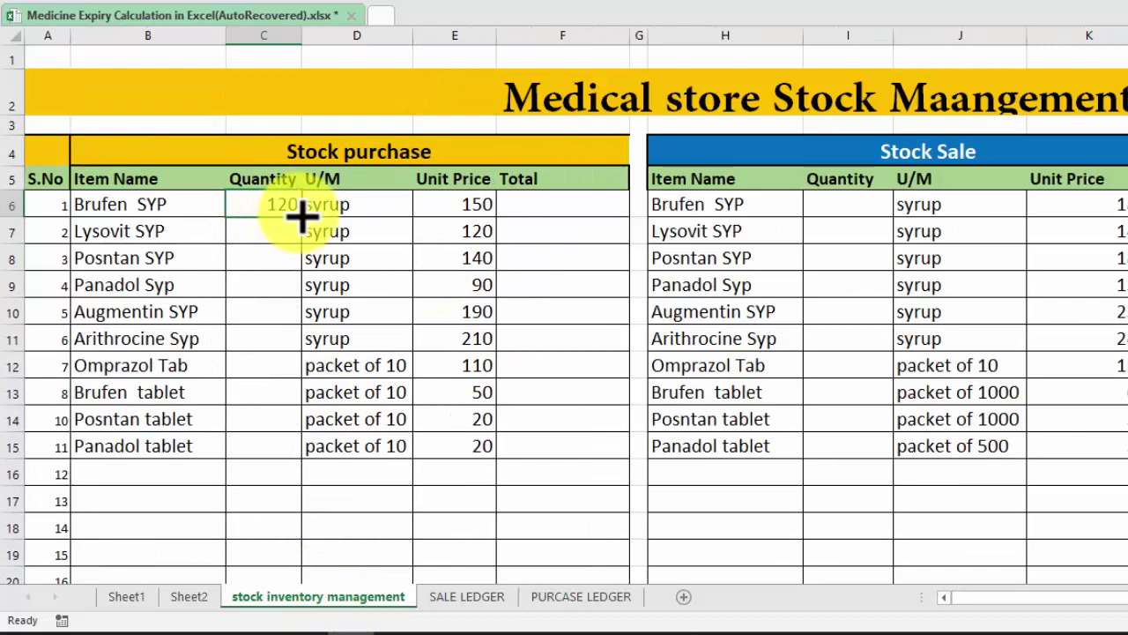
left_click_drag(301, 216, 267, 572)
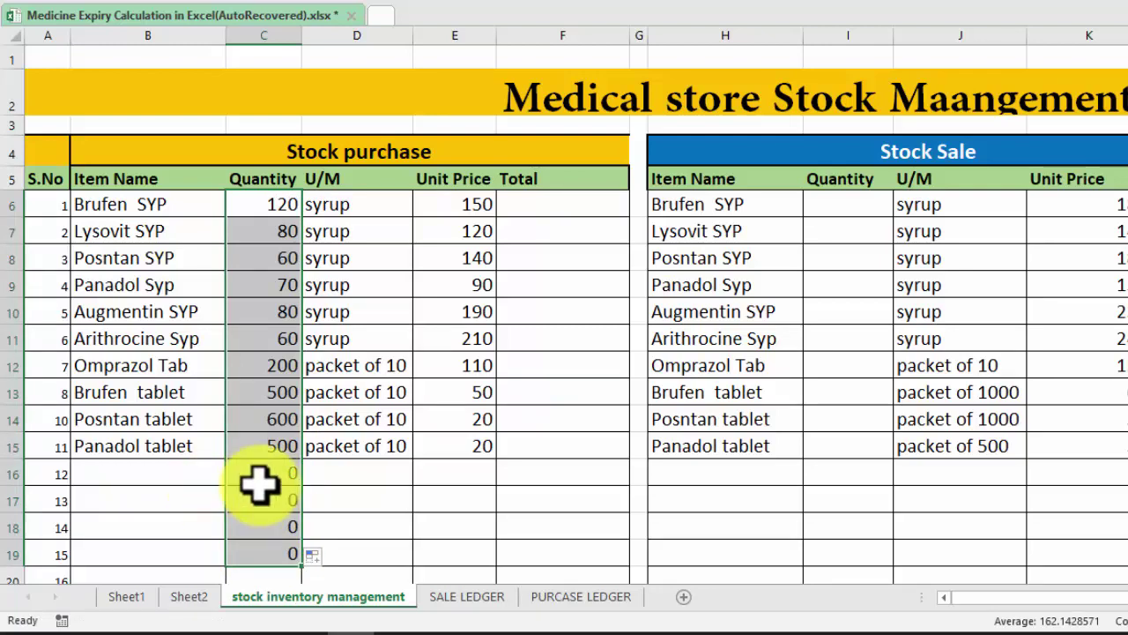
Step: Enter =D6*F6 in ledger cell G6 and fill the Total formula down to row 20
left_click(558, 596)
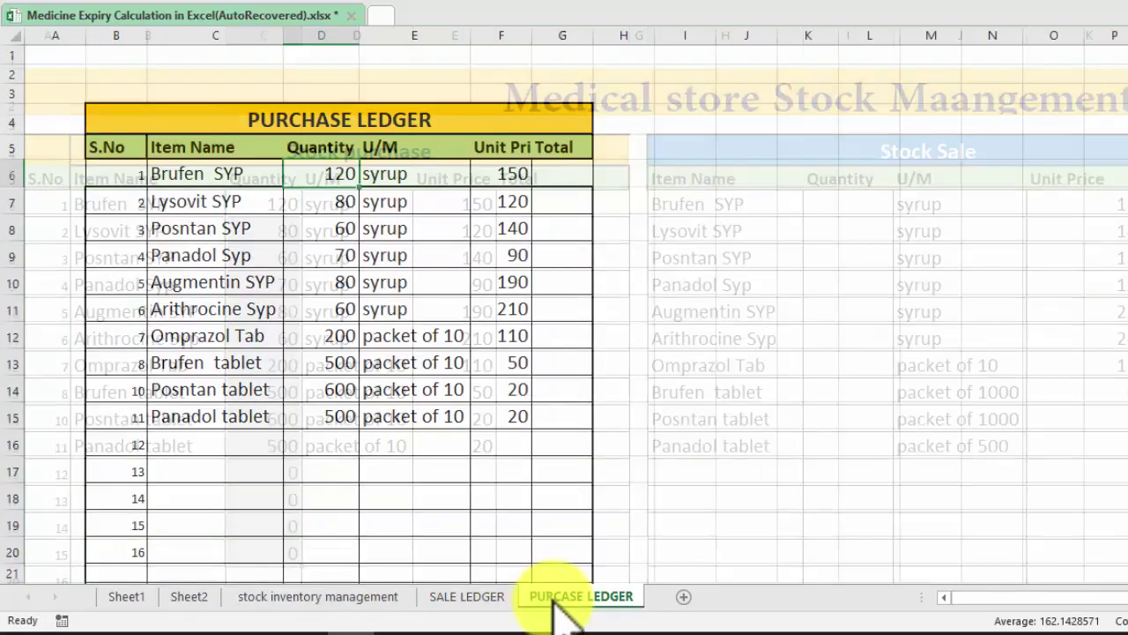
left_click(559, 175)
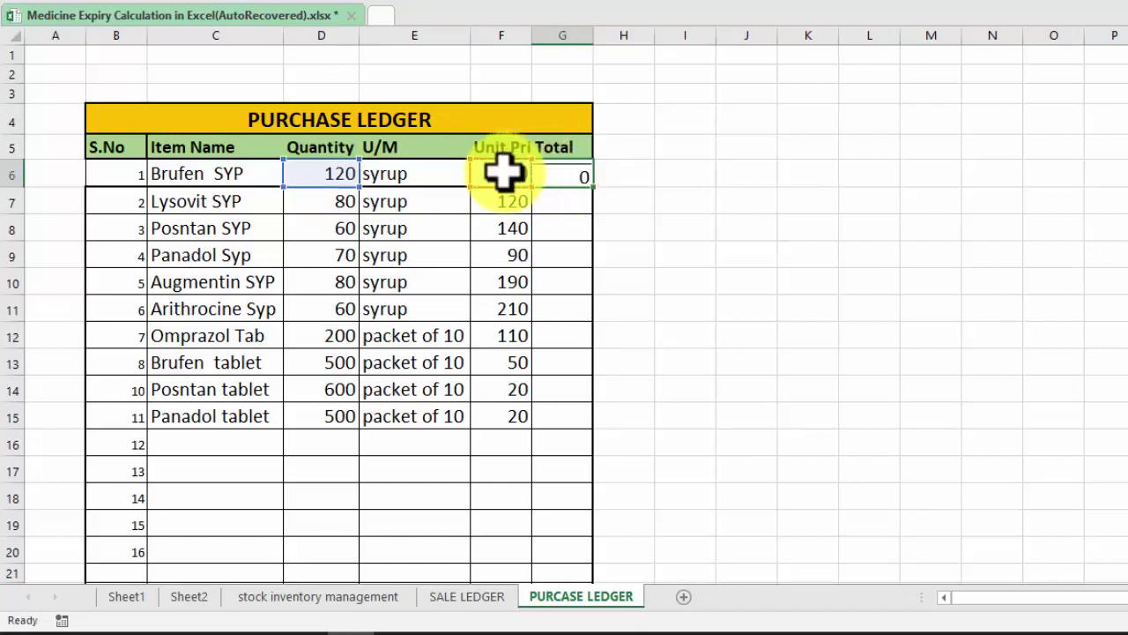
key("Return")
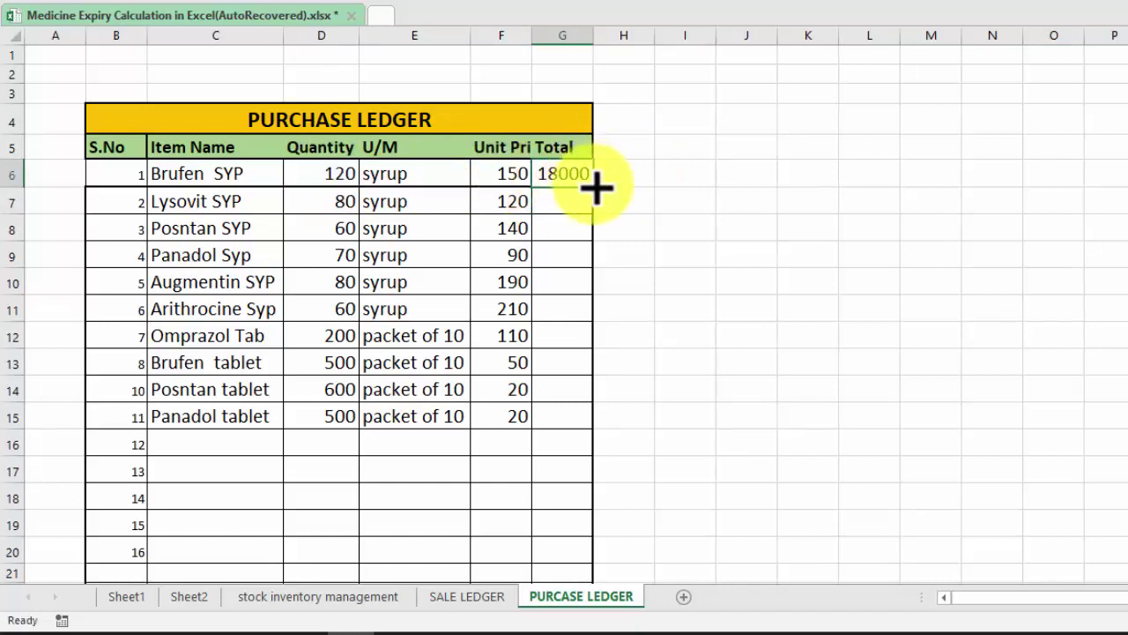
double_click(597, 187)
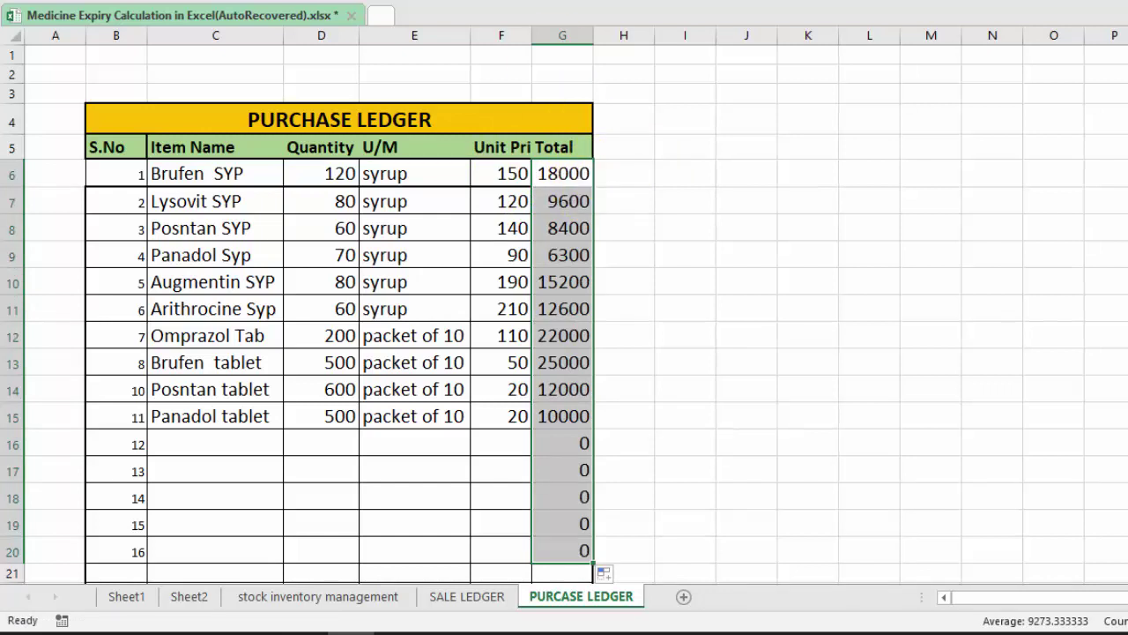
Step: Format the ledger totals with Comma Style and zero decimal places
key("alt+h")
key("k")
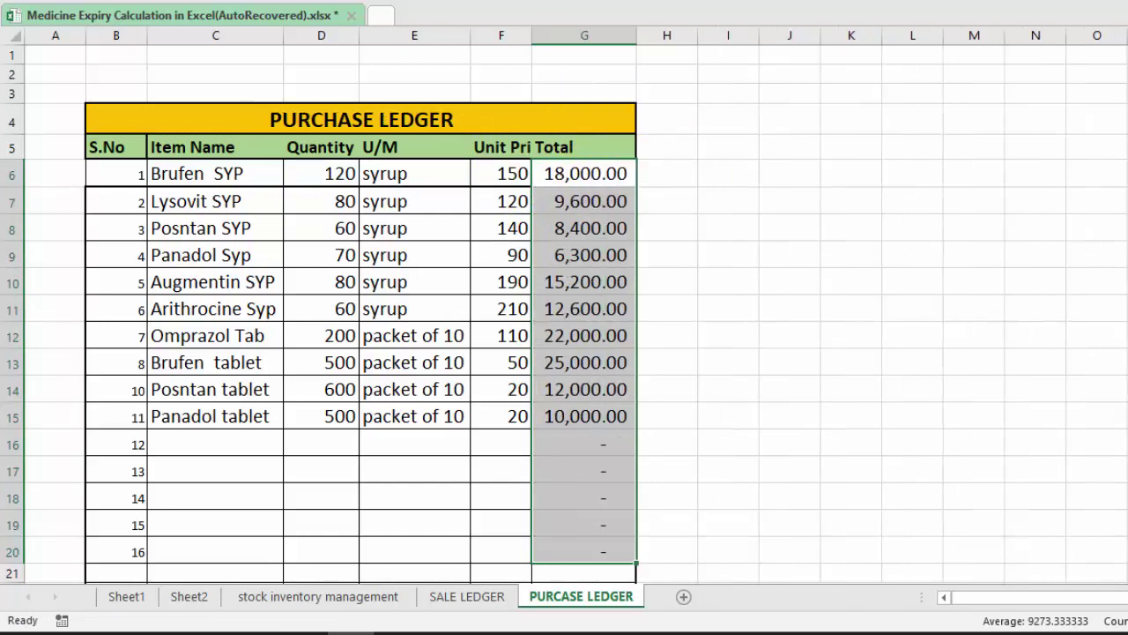
key("alt+h")
key("9")
key("alt+h")
key("9")
left_click(739, 324)
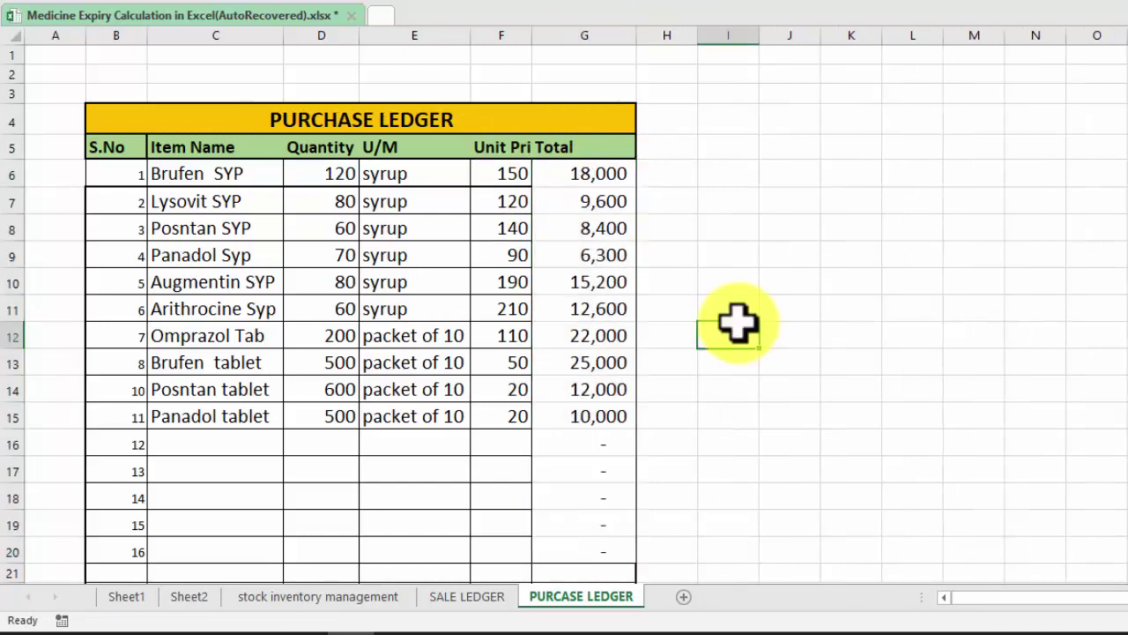
left_click_drag(215, 174, 599, 573)
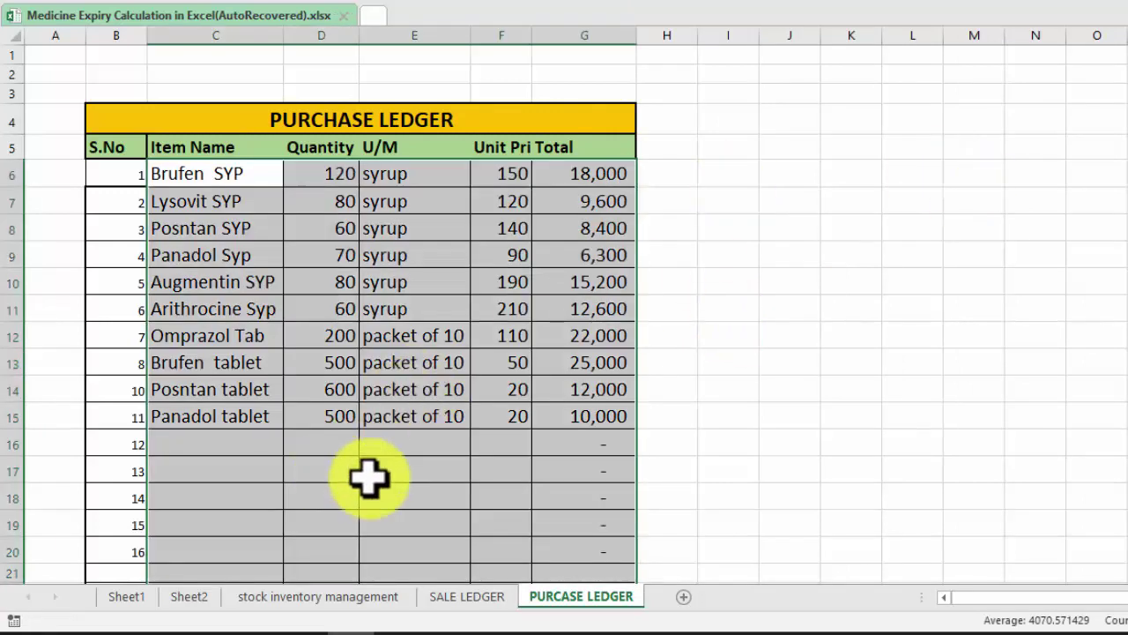
Step: Enter =C6*E6 in F6 and fill the Stock purchase Total formula down the column
left_click(370, 598)
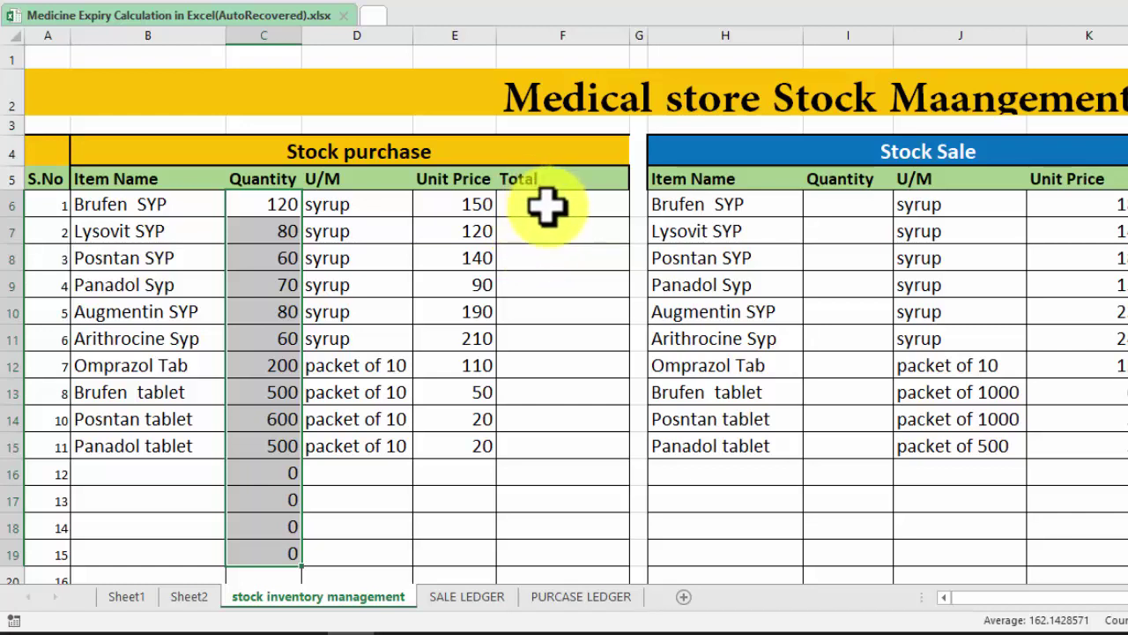
left_click(547, 205)
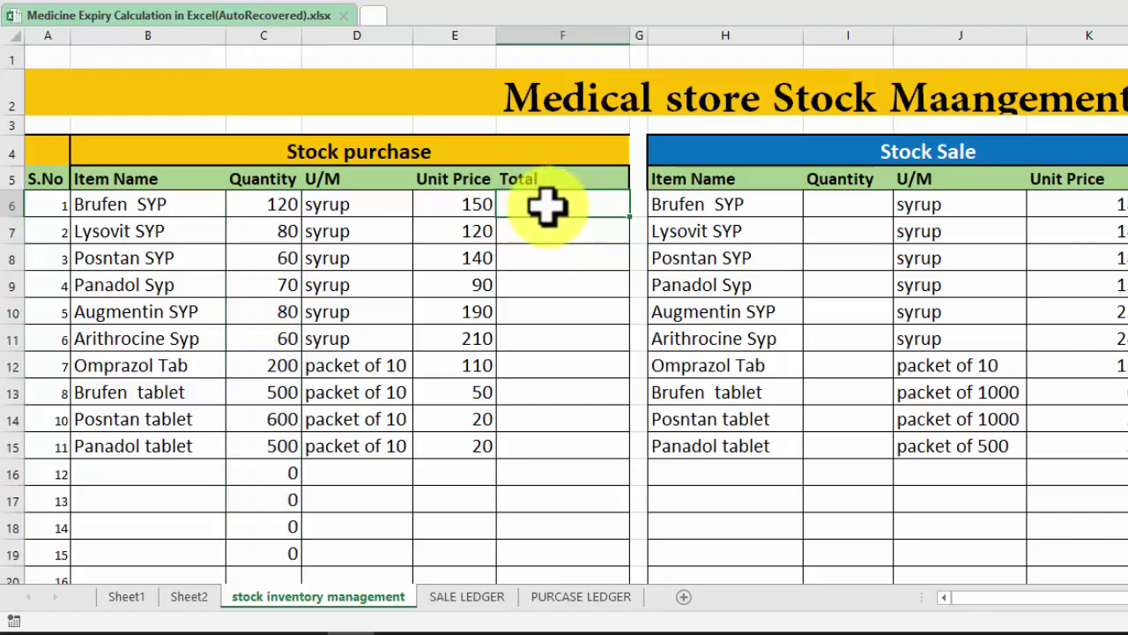
type("=")
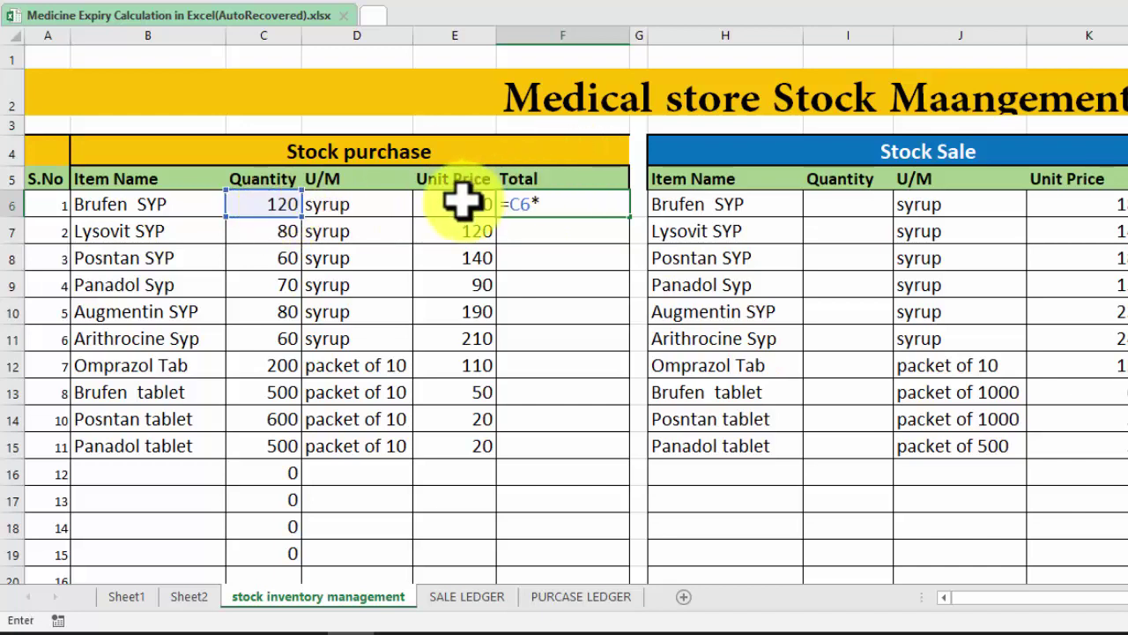
key("Return")
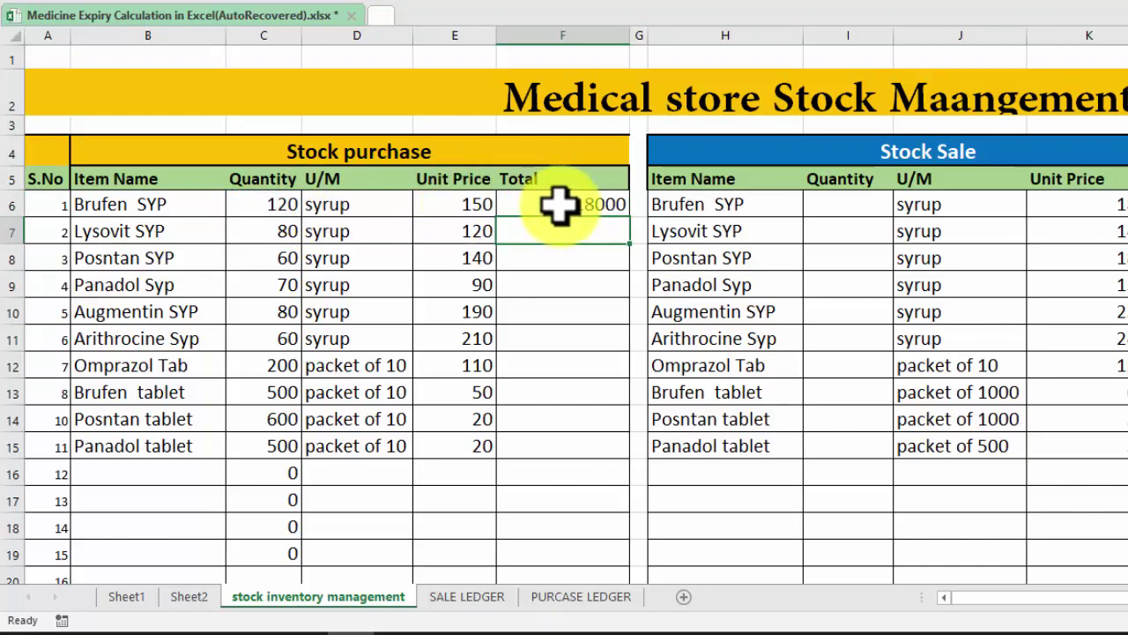
left_click(561, 204)
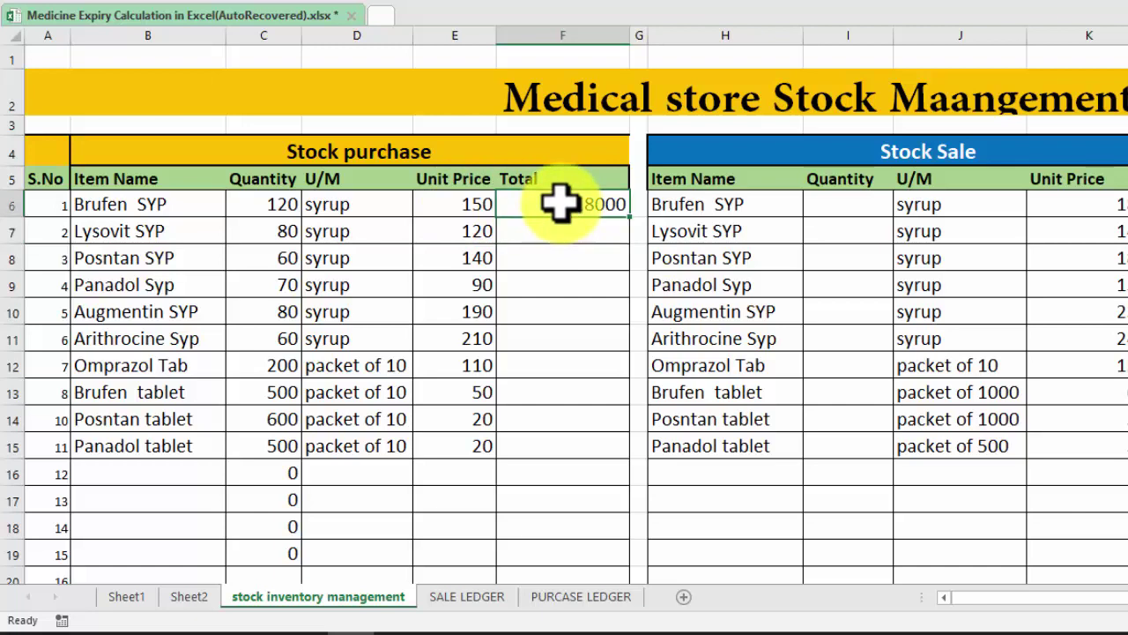
double_click(633, 219)
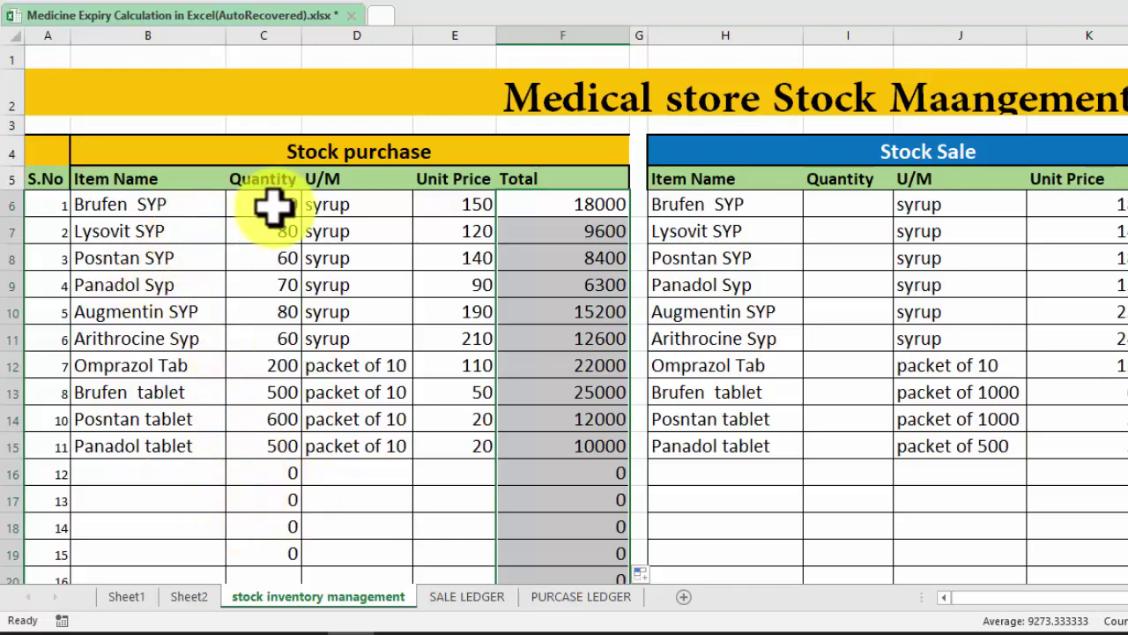
Step: Add ledger row 16 for Brufen SYP with a quantity of 50
left_click(583, 597)
left_click(221, 440)
key("ctrl+c")
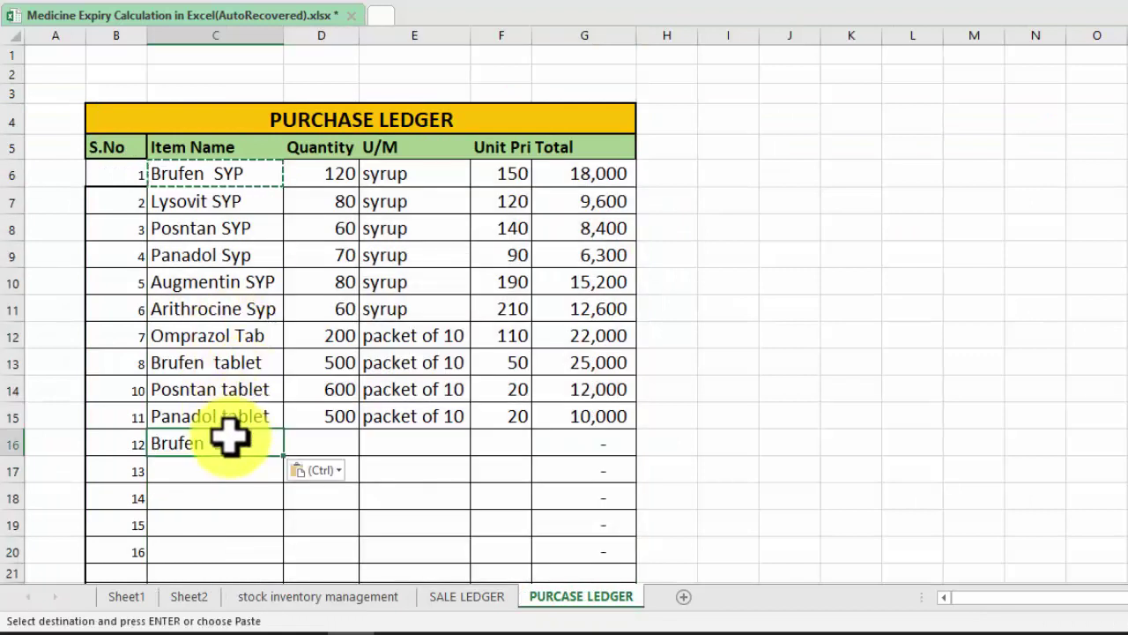
left_click(316, 432)
type("5")
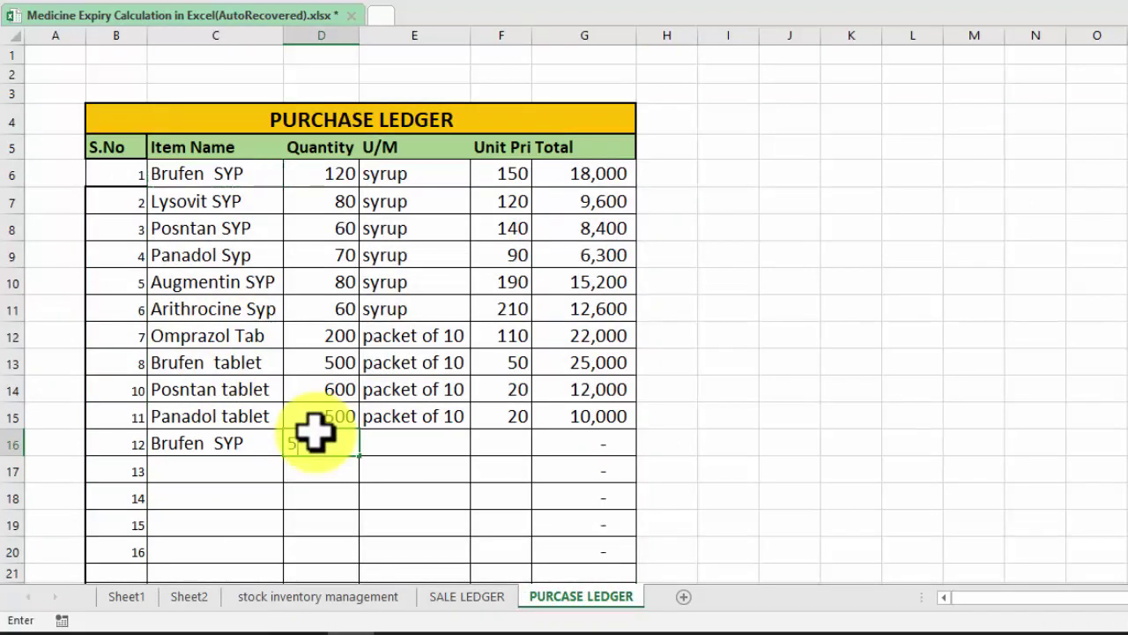
Step: Copy the syrup unit and the 150 unit price into row 16
left_click(414, 309)
key("ctrl+c")
left_click(414, 443)
key("ctrl+v")
left_click(501, 172)
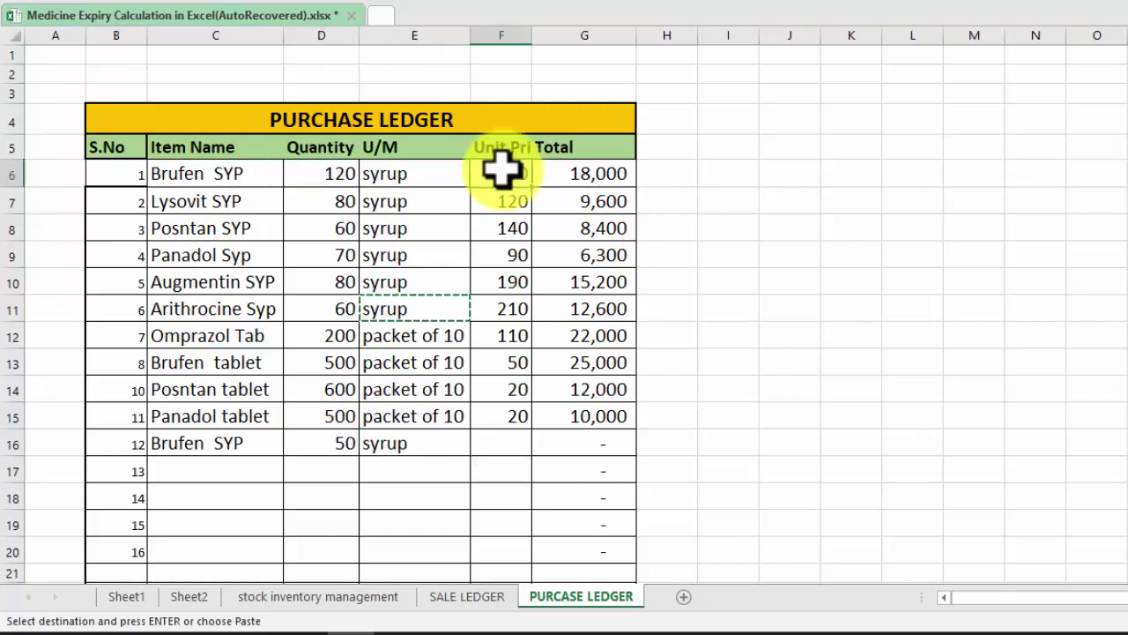
key("ctrl+c")
left_click(501, 441)
key("Return")
left_click(332, 599)
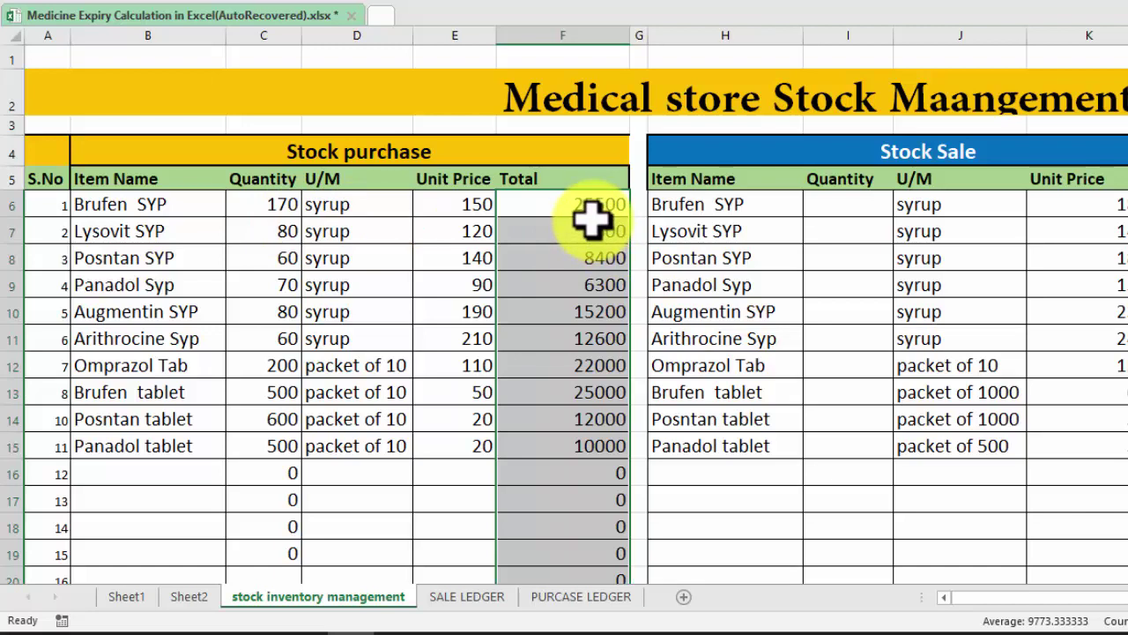
Step: Start =SUMIF in I6 with 'SALE LEDGER'!B5:B54 item names as the range
left_click(837, 203)
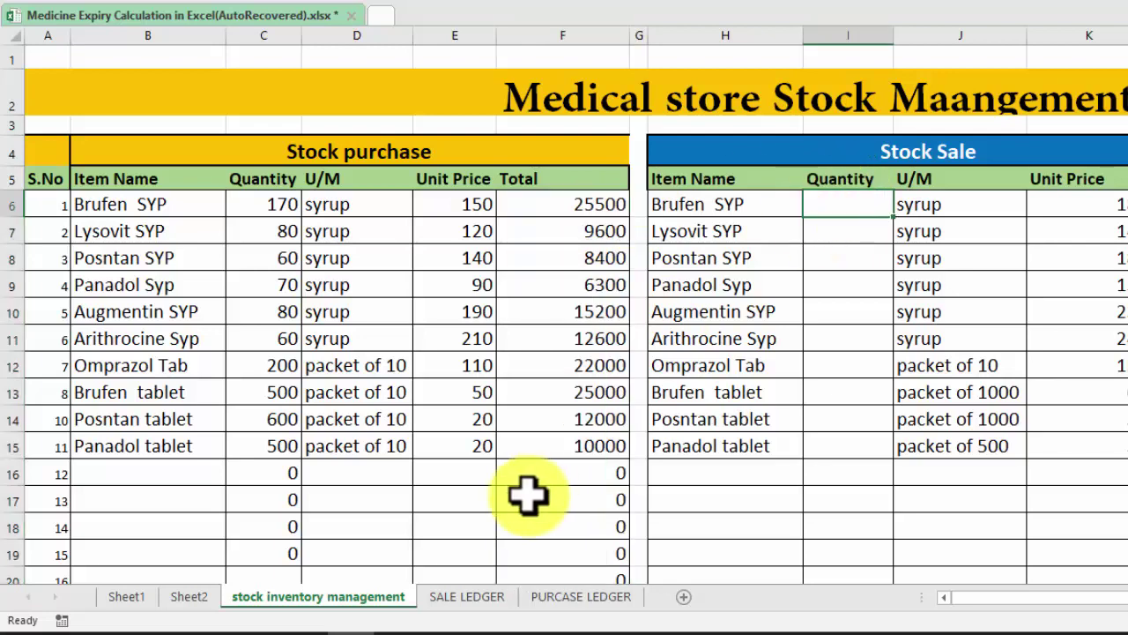
left_click(467, 596)
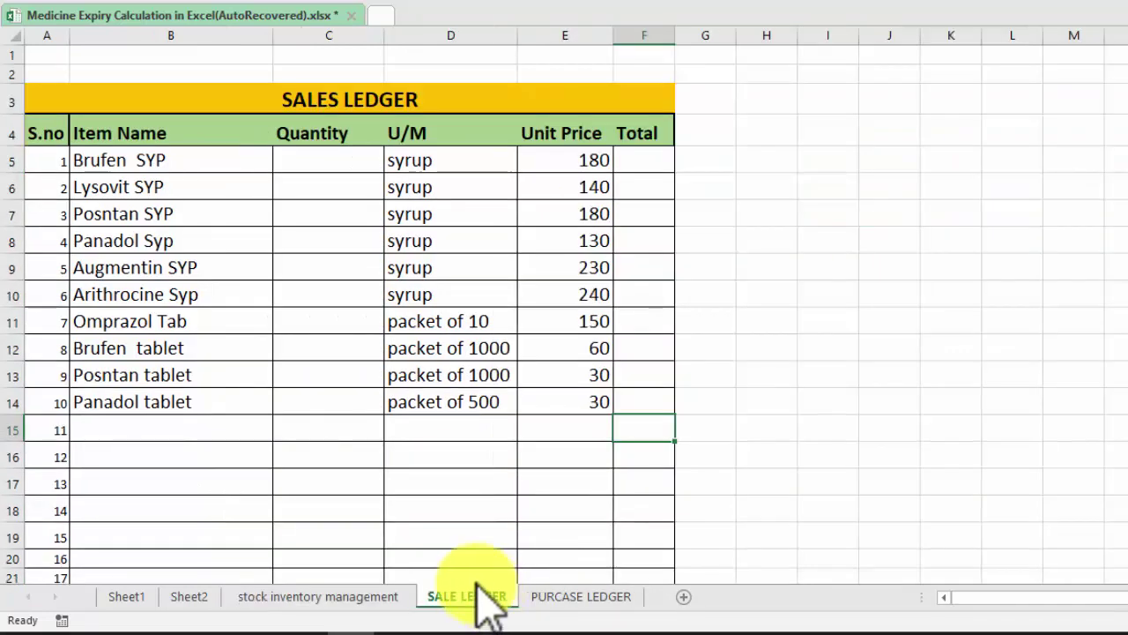
left_click(322, 587)
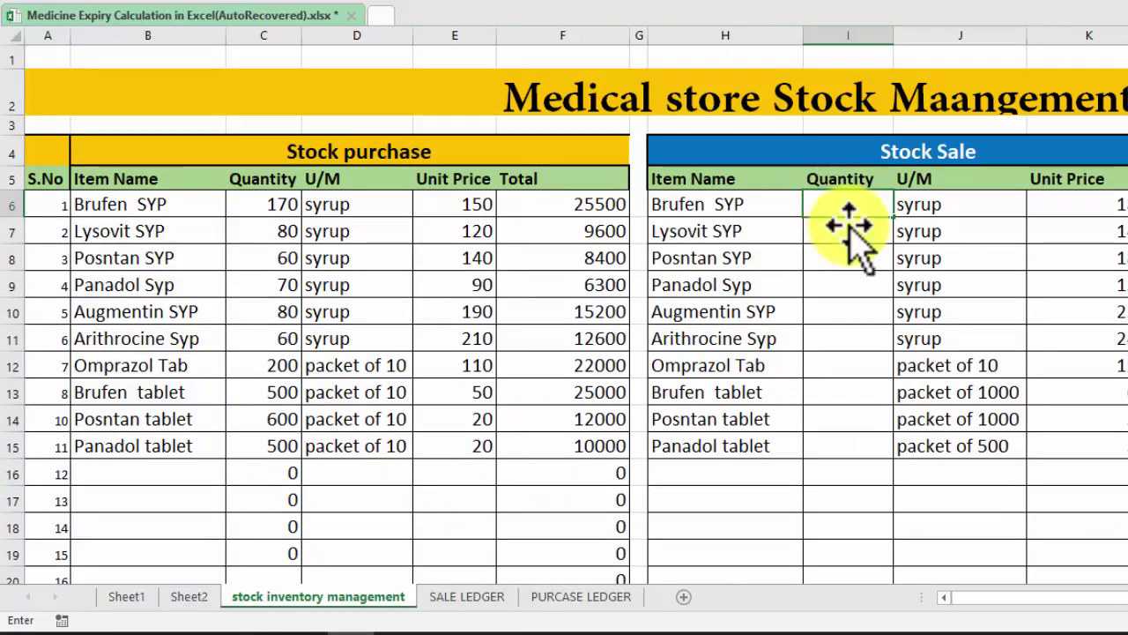
key("Escape")
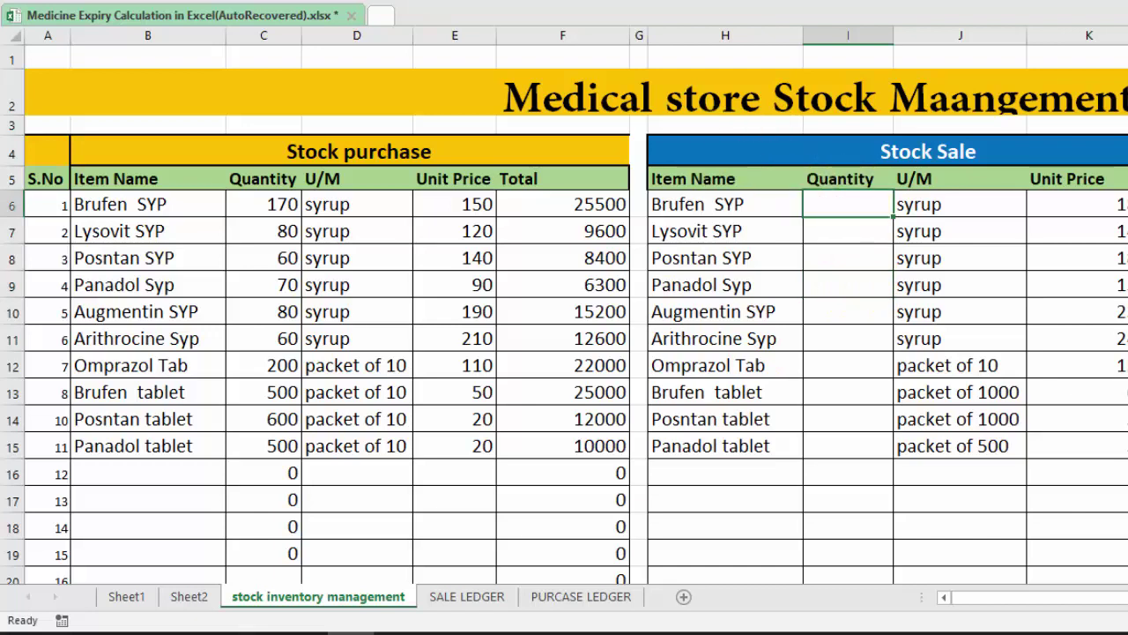
key("F2")
type("=SUMIF")
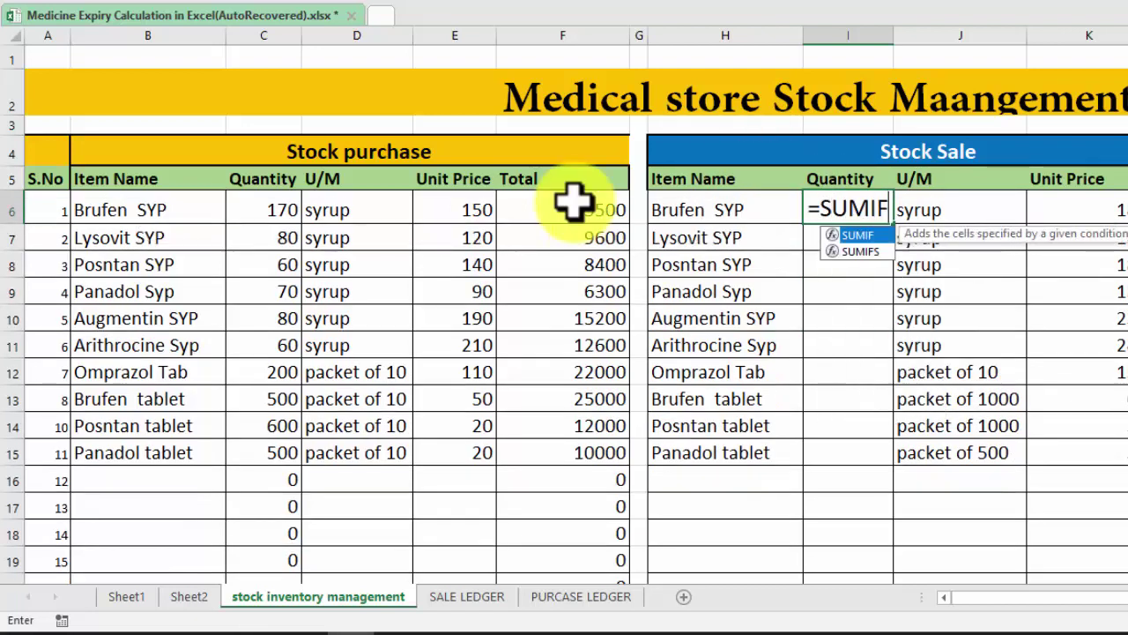
type("(")
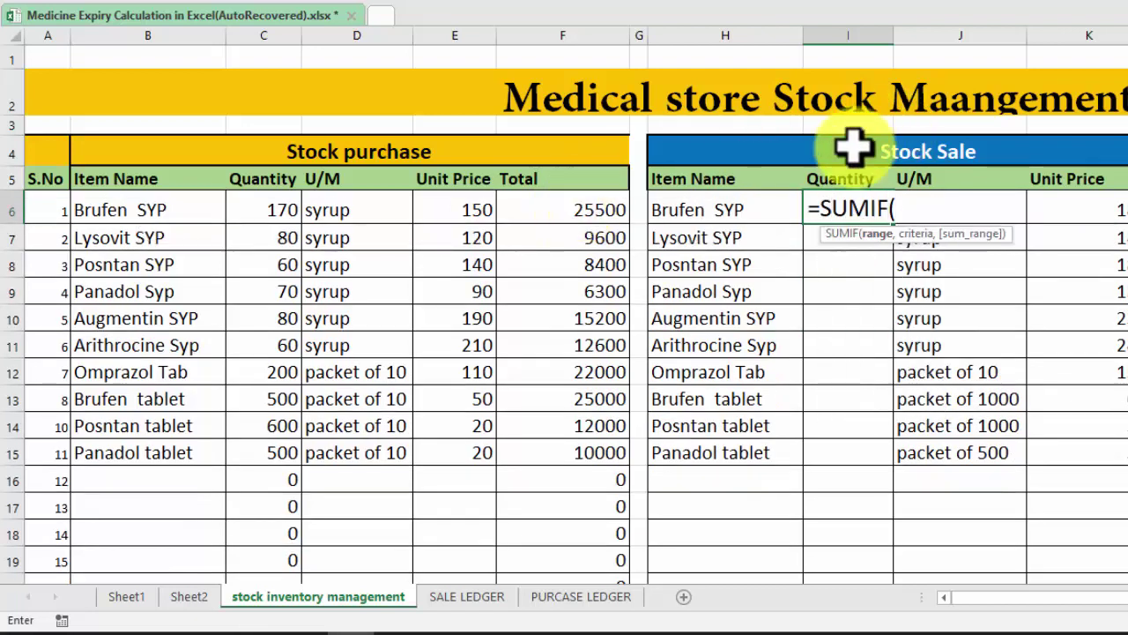
left_click(489, 596)
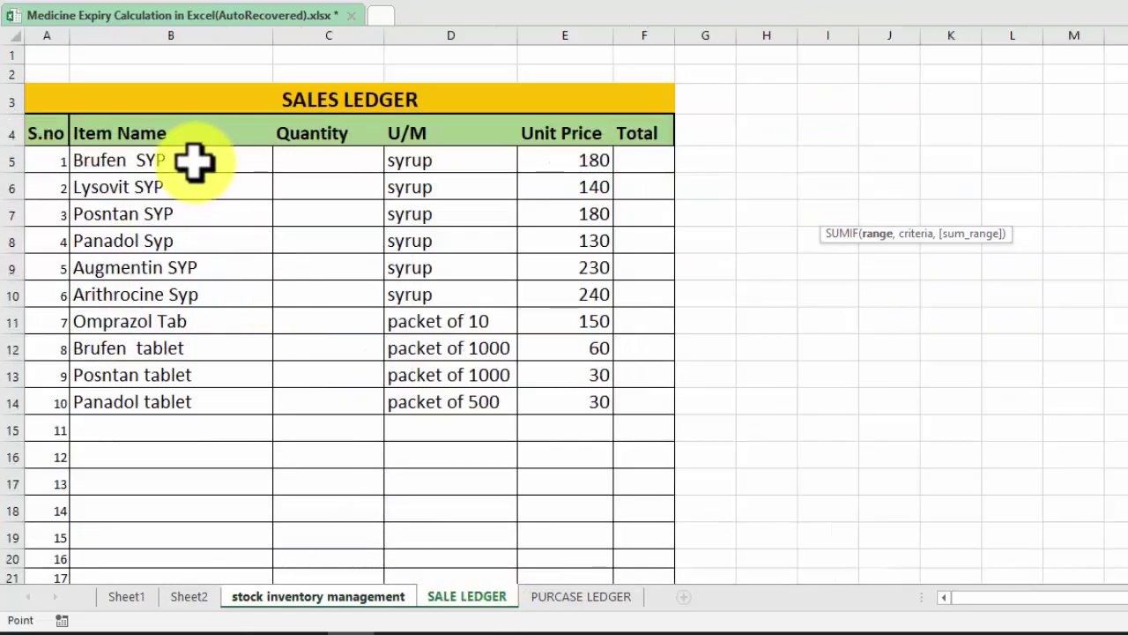
mouse_move(191, 162)
left_mouse_down()
mouse_move(172, 628)
mouse_move(217, 401)
left_mouse_up()
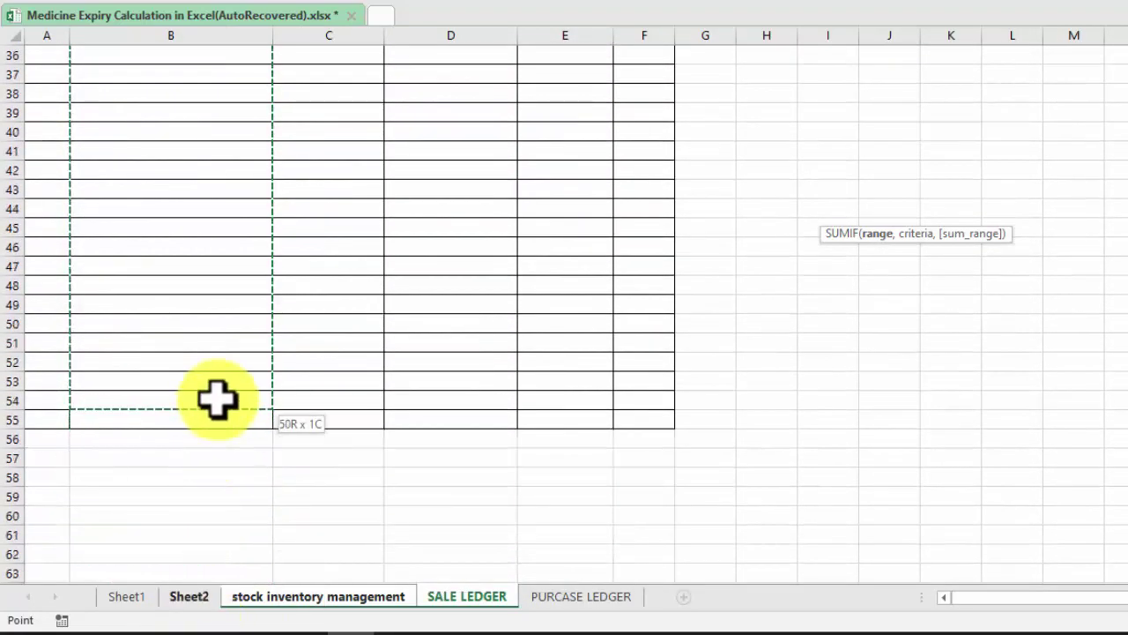
type(",")
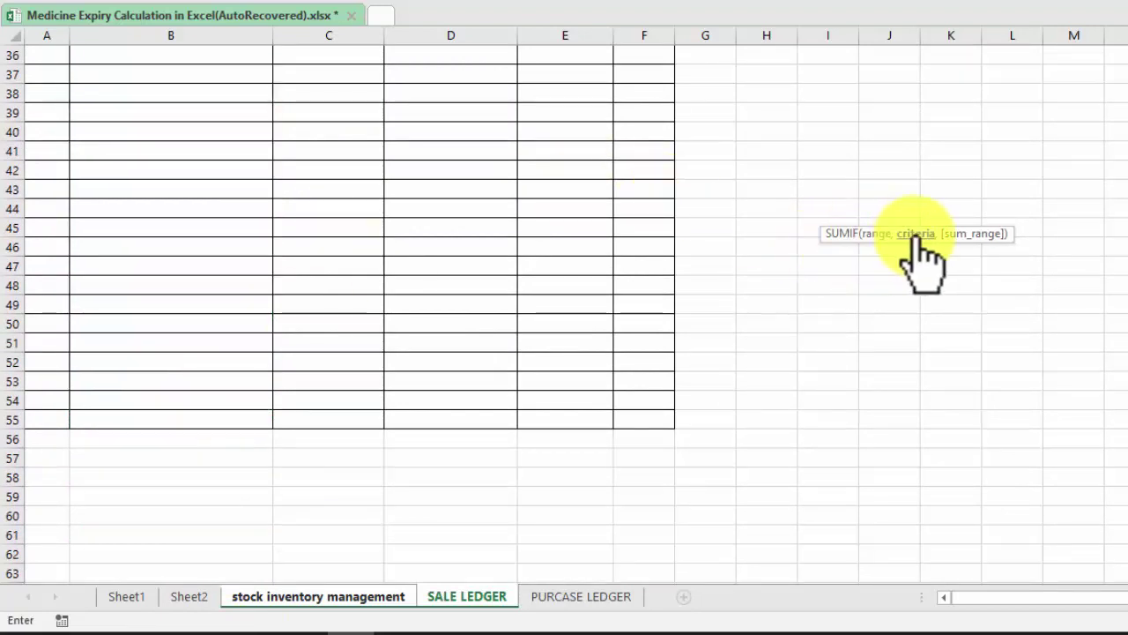
left_click(348, 595)
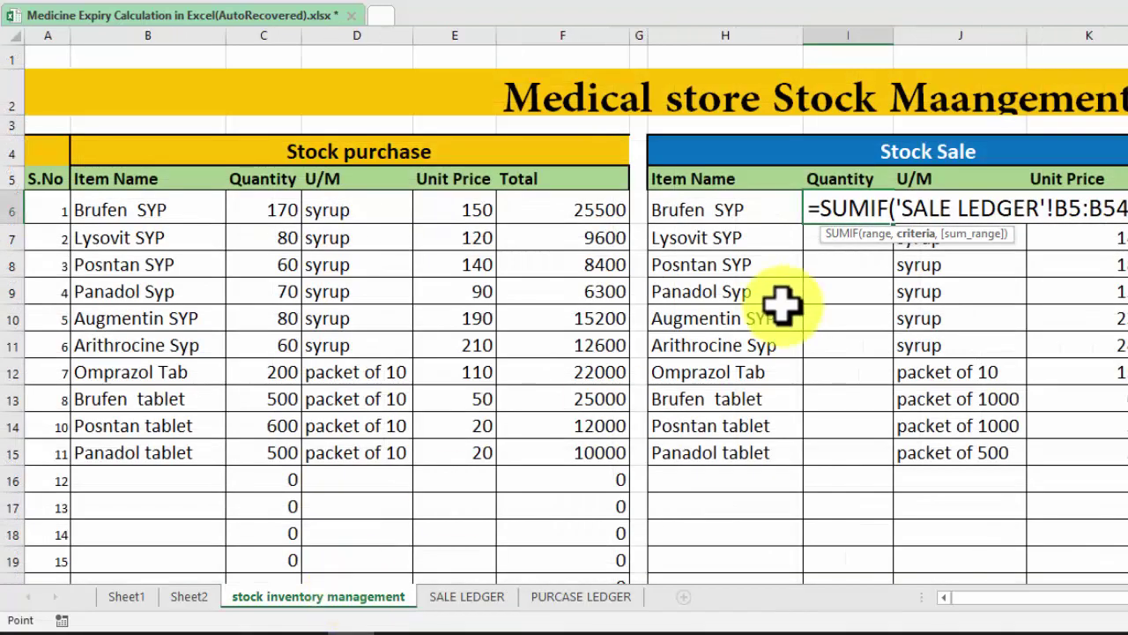
Step: Add H6 as the criteria and lock the item range as $B$5:$B$54
left_click(740, 202)
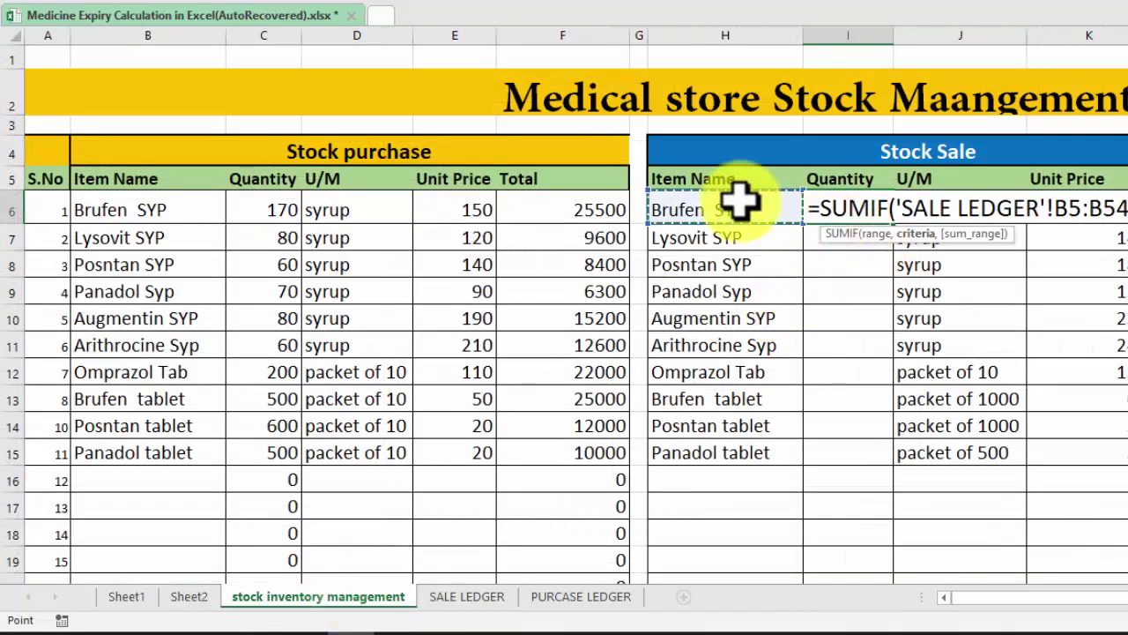
type(",")
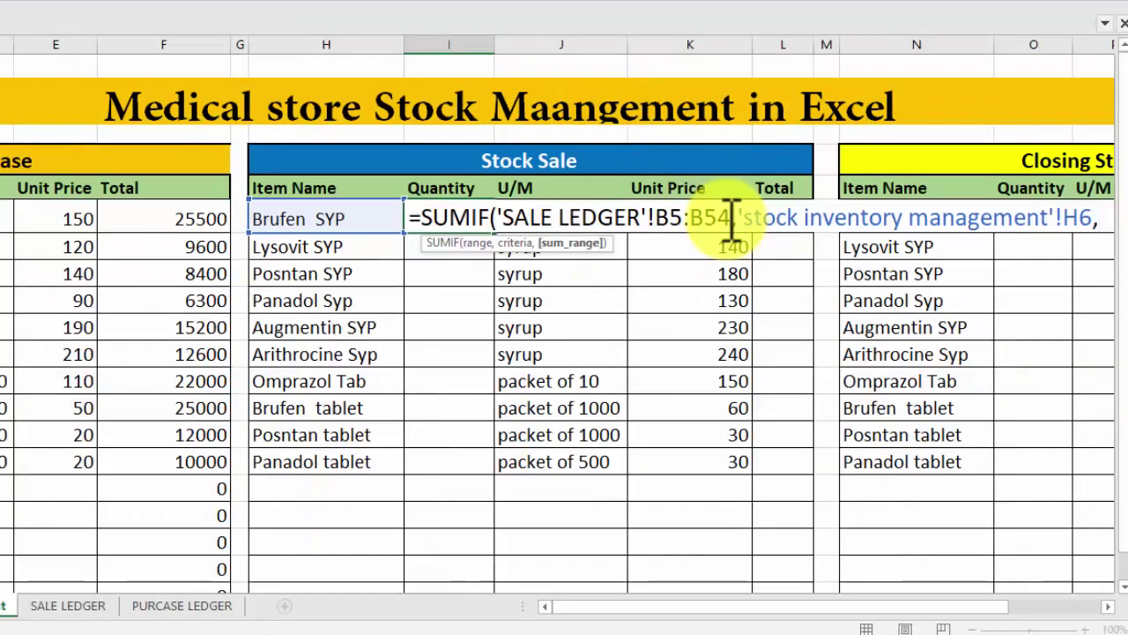
left_click_drag(687, 228, 666, 231)
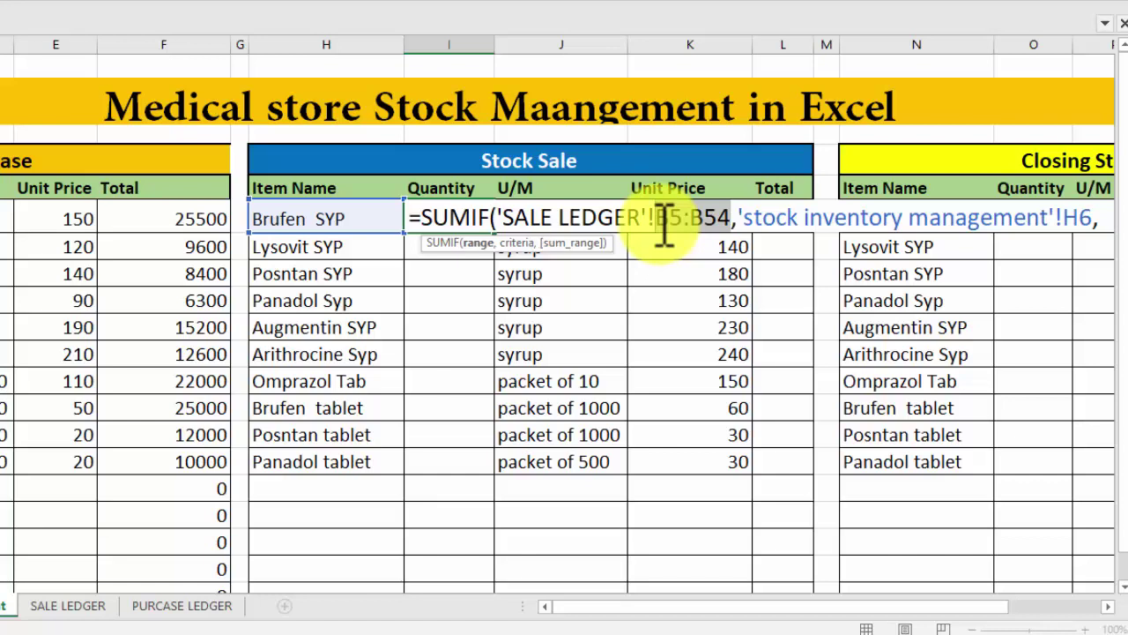
key("F4")
key("End")
type(",")
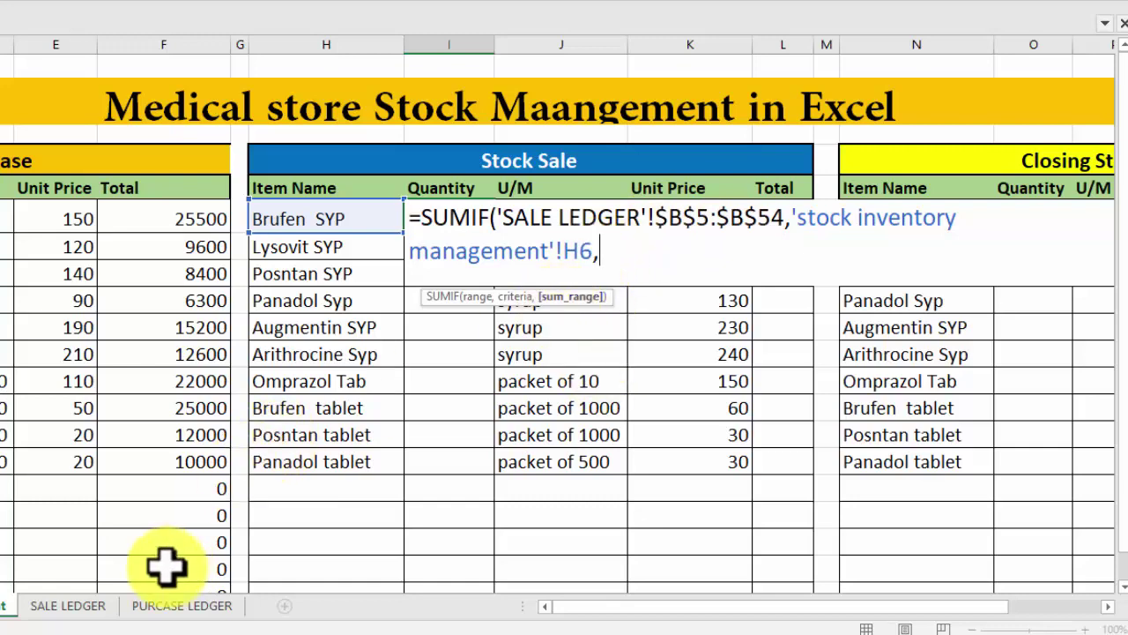
Step: Complete I6's SUMIF with SALE LEDGER quantities C5:$C$54 as the sum range
left_click(88, 606)
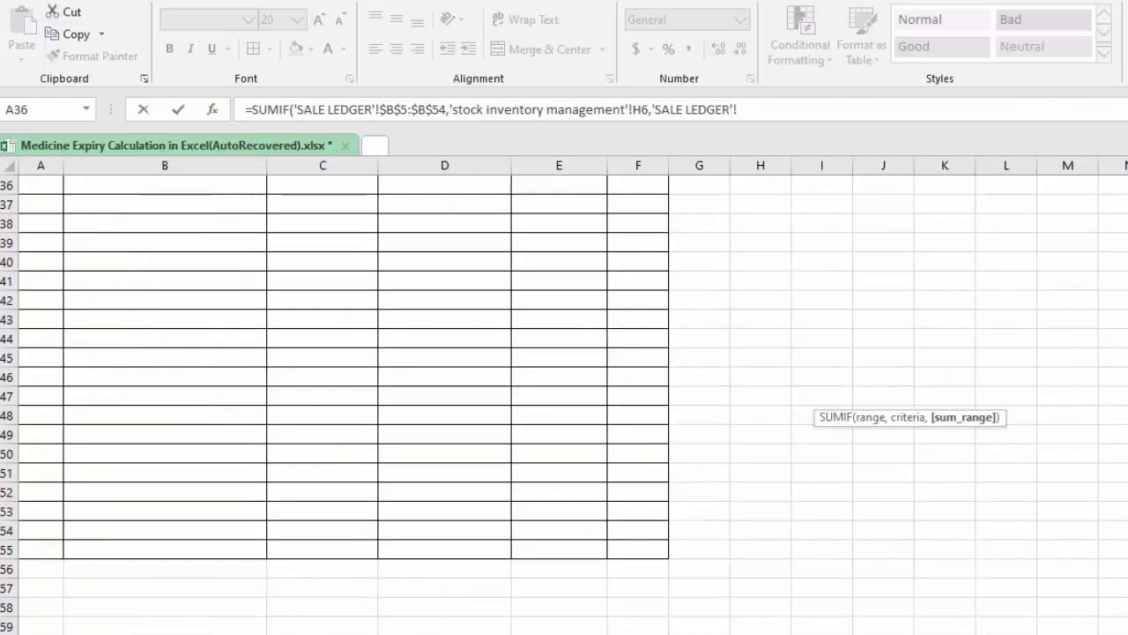
scroll(564, 397, "up", 8)
scroll(564, 396, "up", 4)
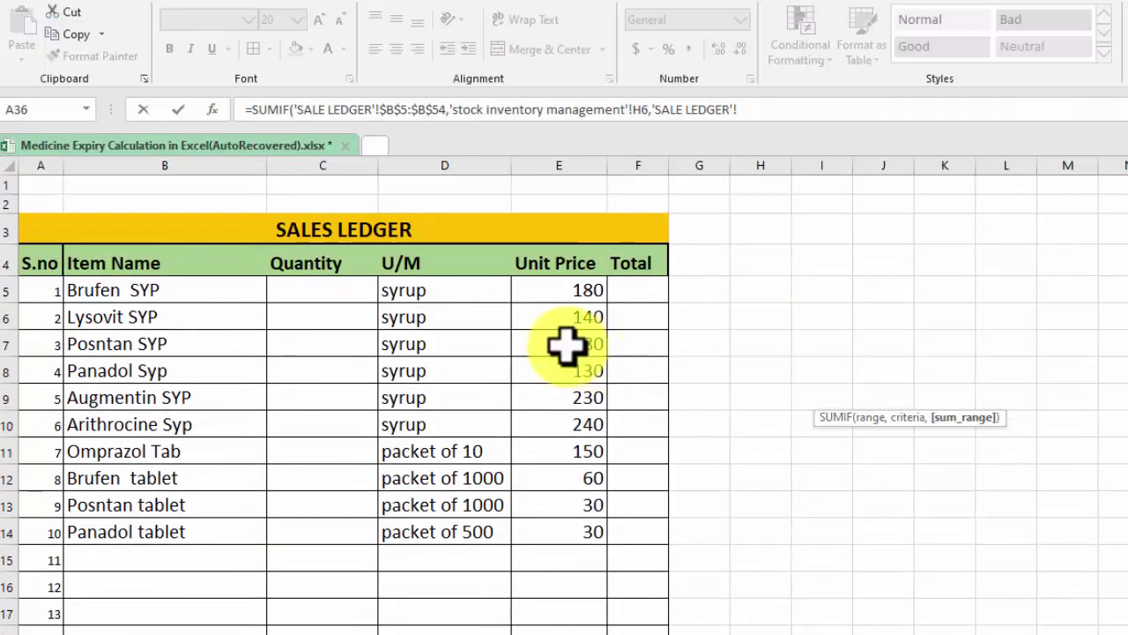
left_click_drag(327, 278, 323, 630)
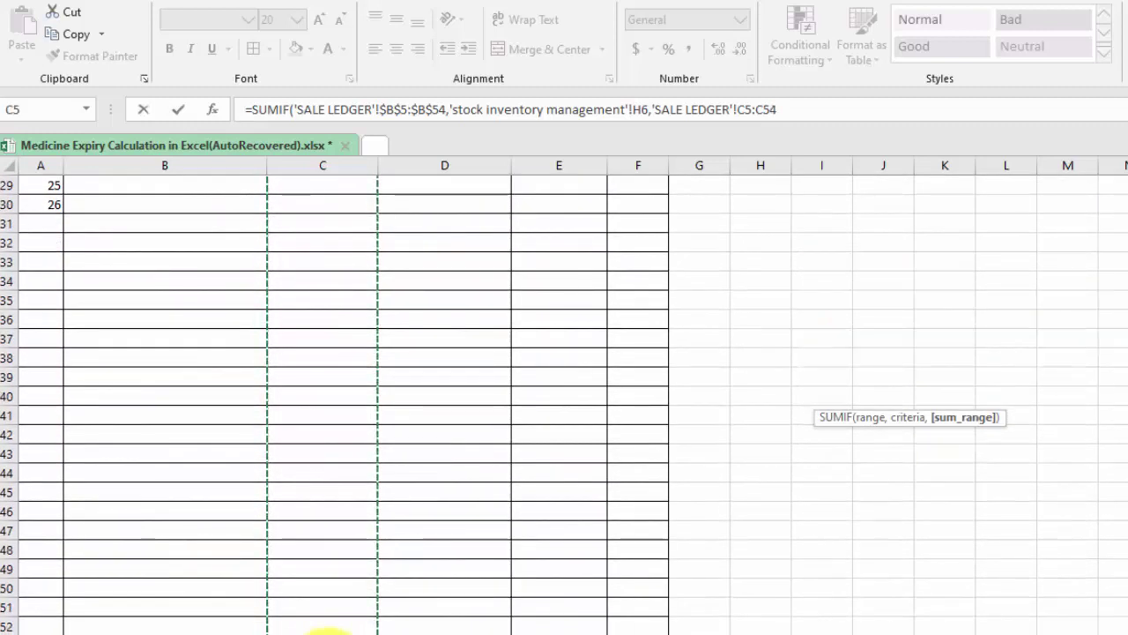
type(")")
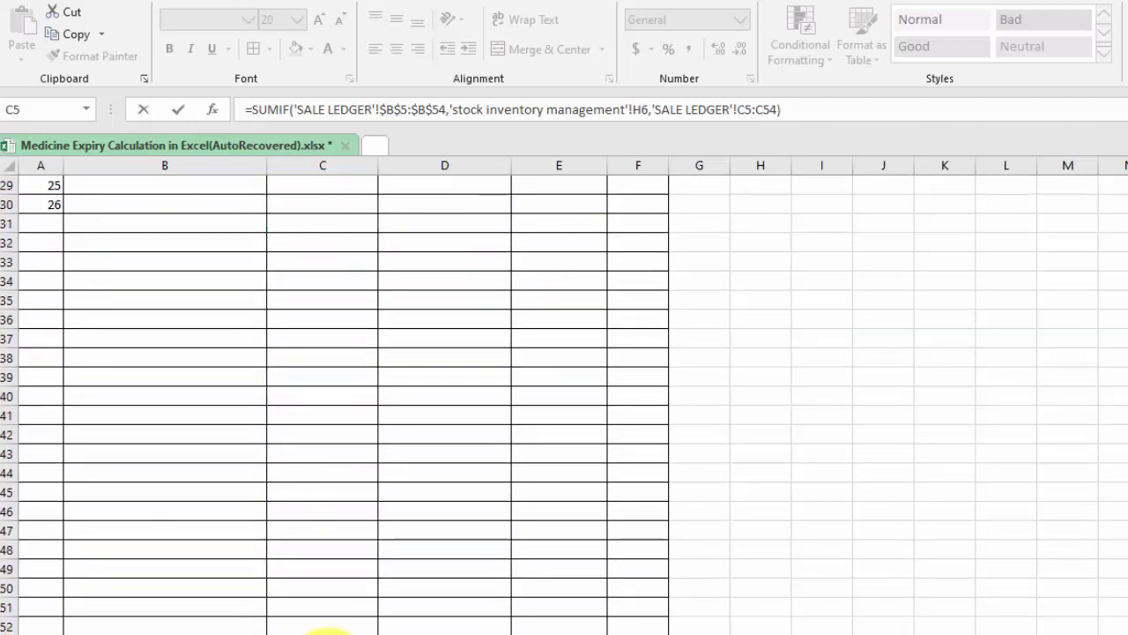
key("BackSpace")
key("F4")
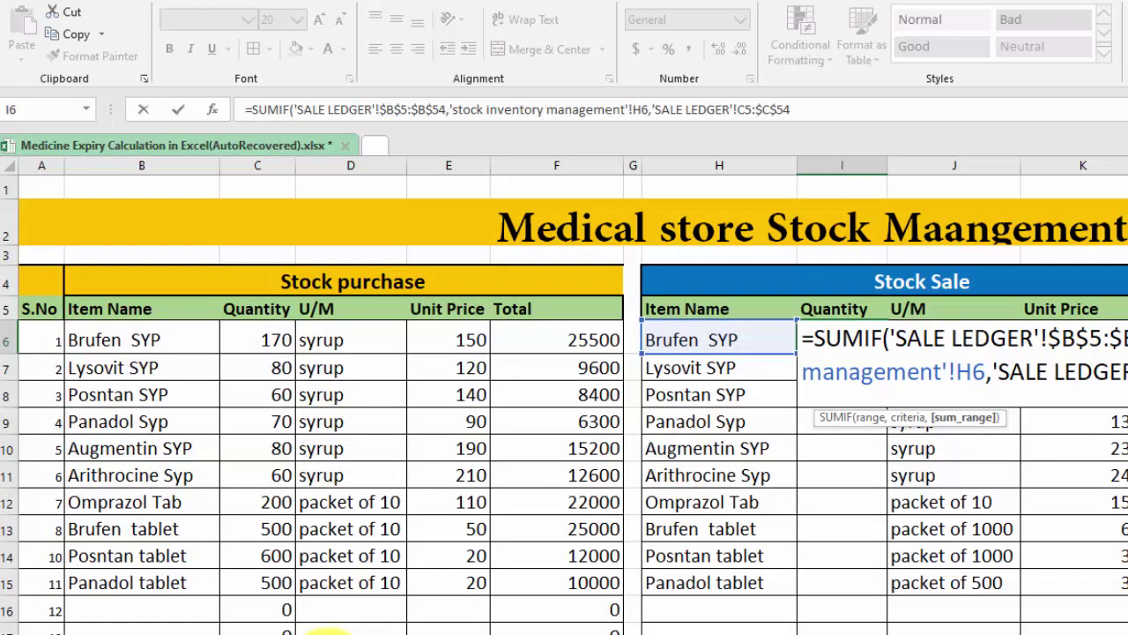
key("Return")
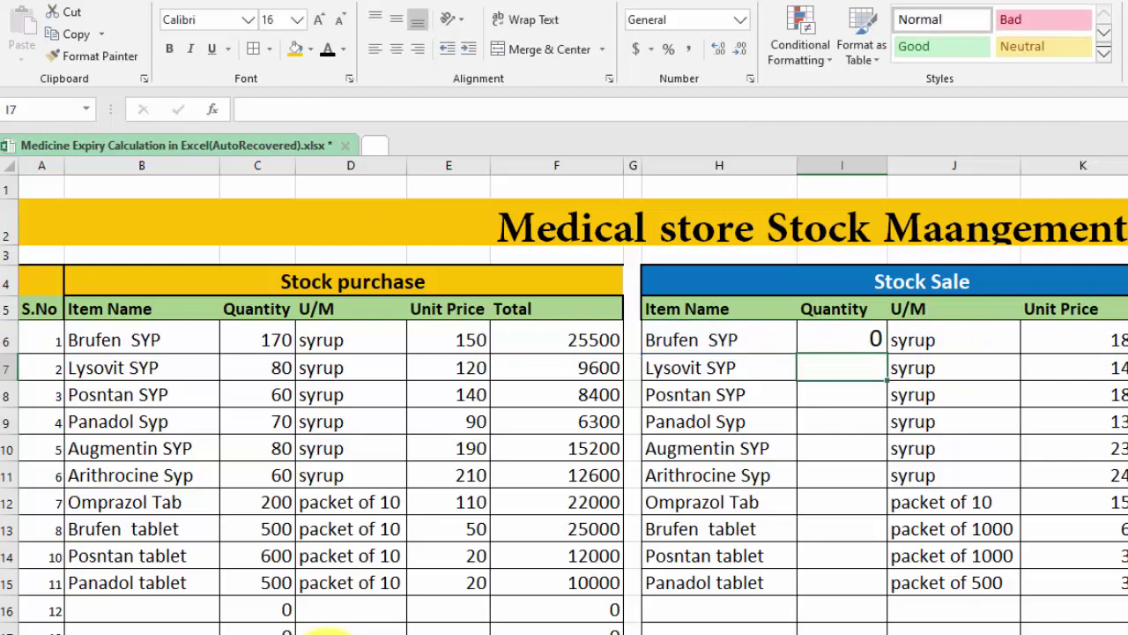
Step: Set the font size of I6 to 16
left_click(827, 335)
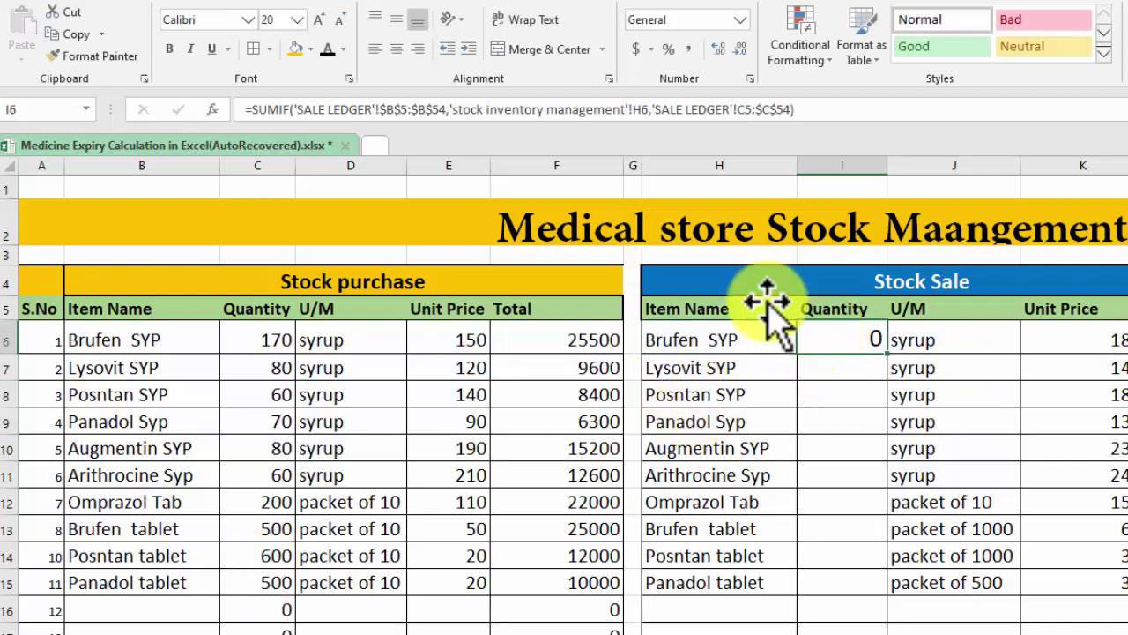
left_click(338, 19)
left_click(338, 19)
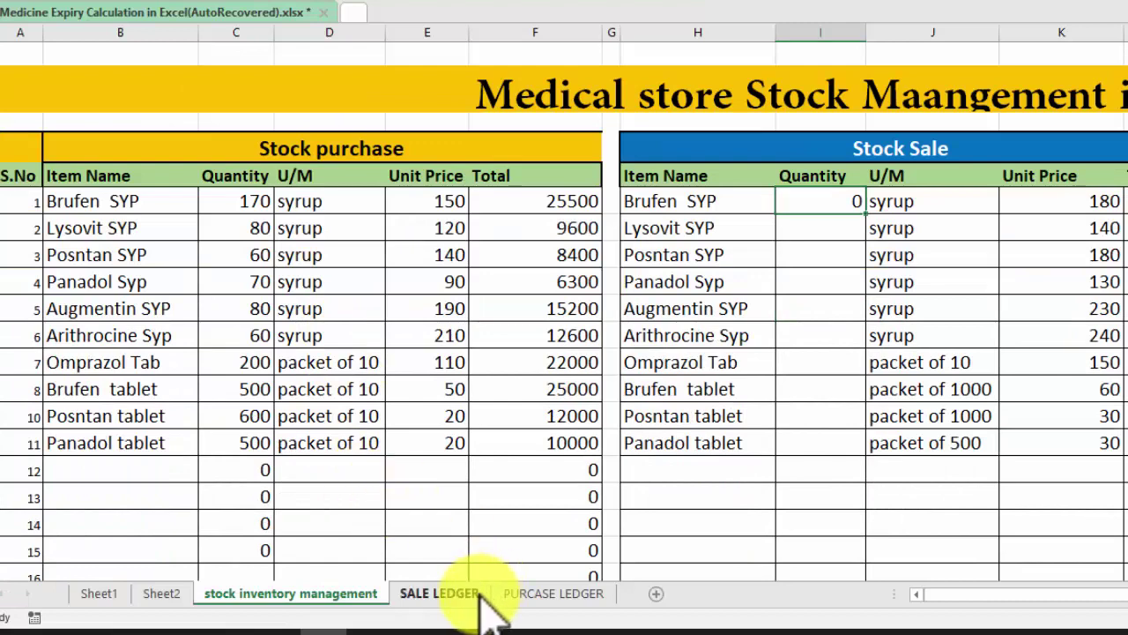
Step: In the SALE LEDGER Quantity column, enter the first sold quantities 20, 10 and 4
left_click(481, 595)
scroll(383, 270, "up", 5)
scroll(383, 270, "up", 4)
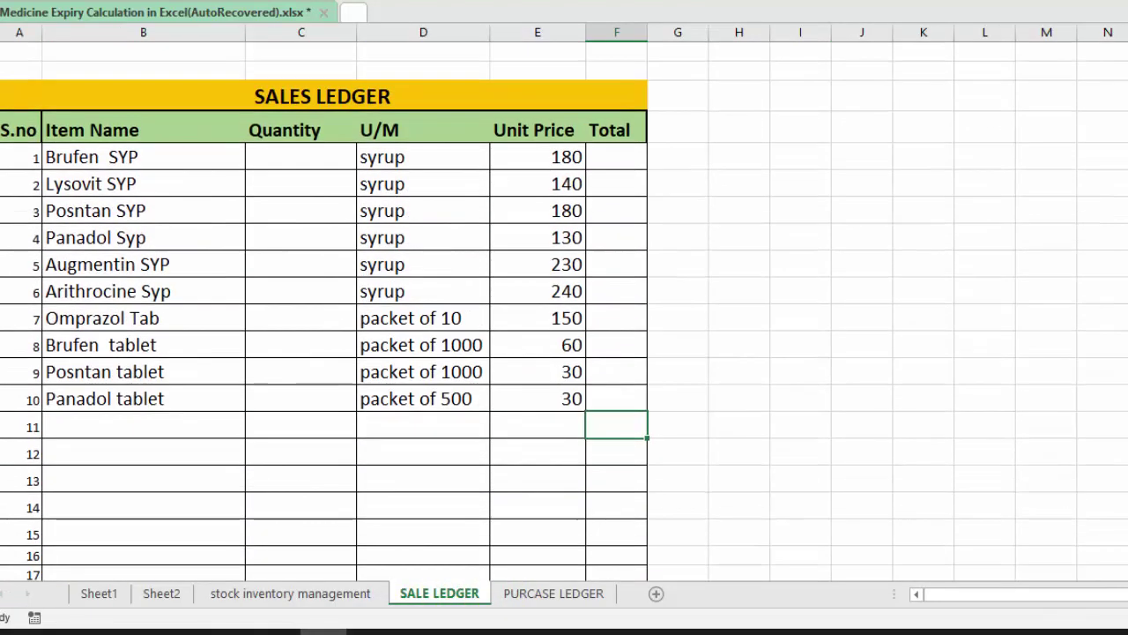
left_click(287, 596)
left_click_drag(850, 198, 850, 440)
left_click(445, 593)
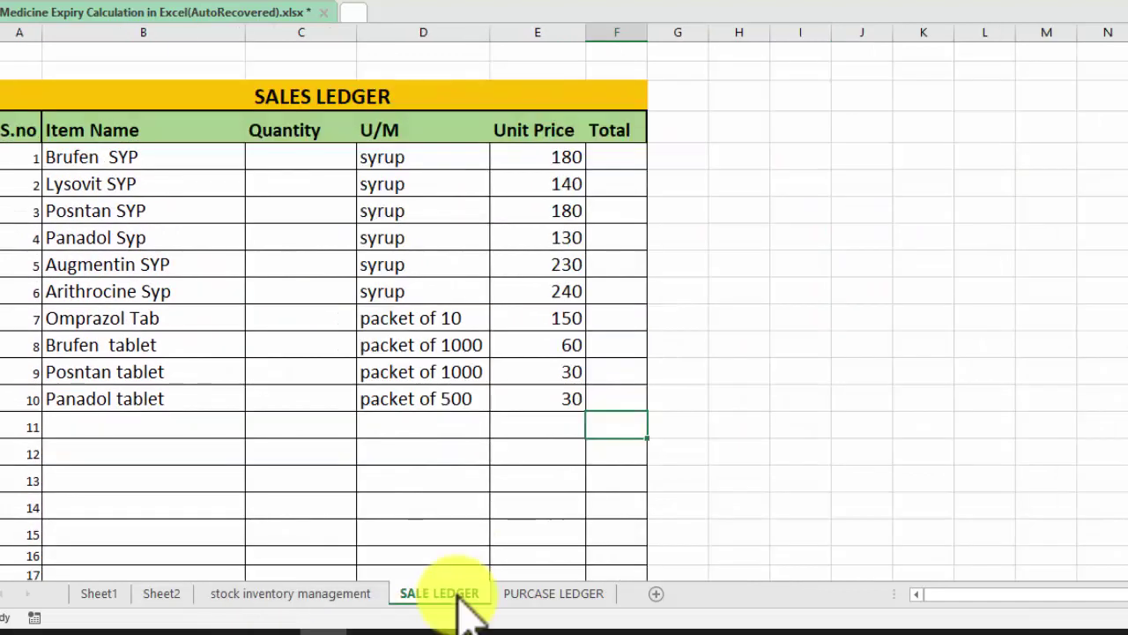
left_click(297, 180)
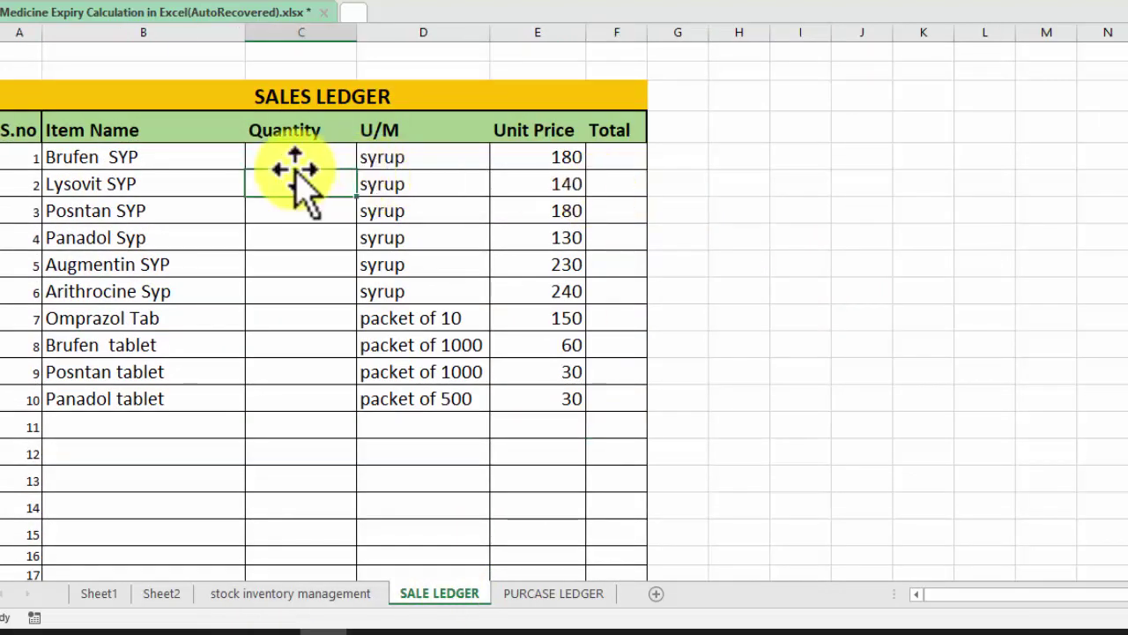
left_click(291, 159)
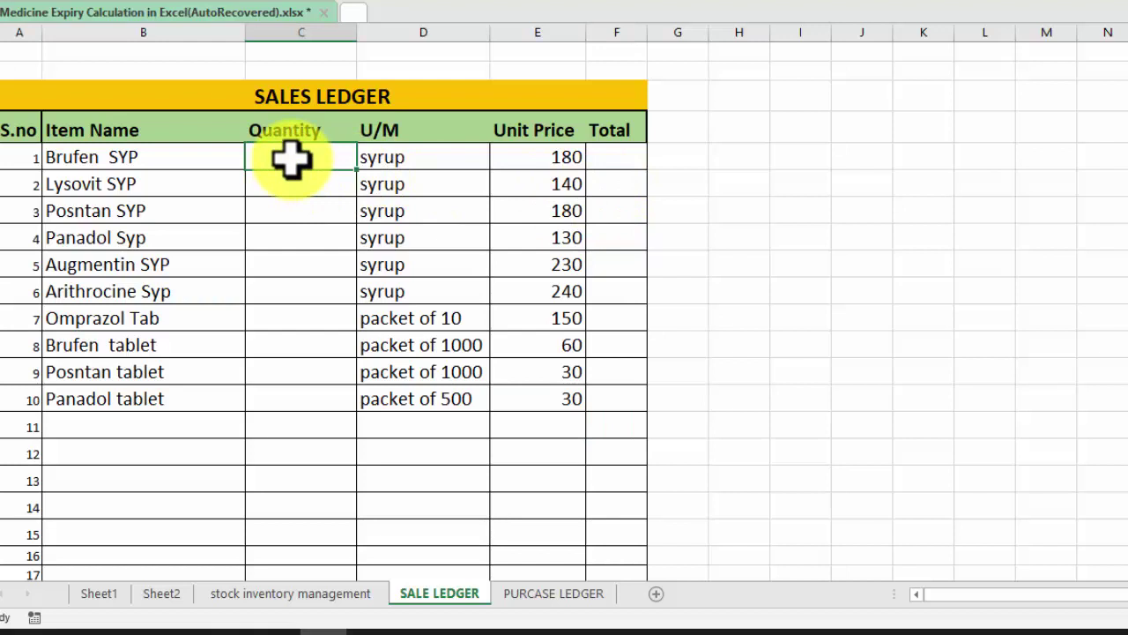
type("10")
type("20")
key("Return")
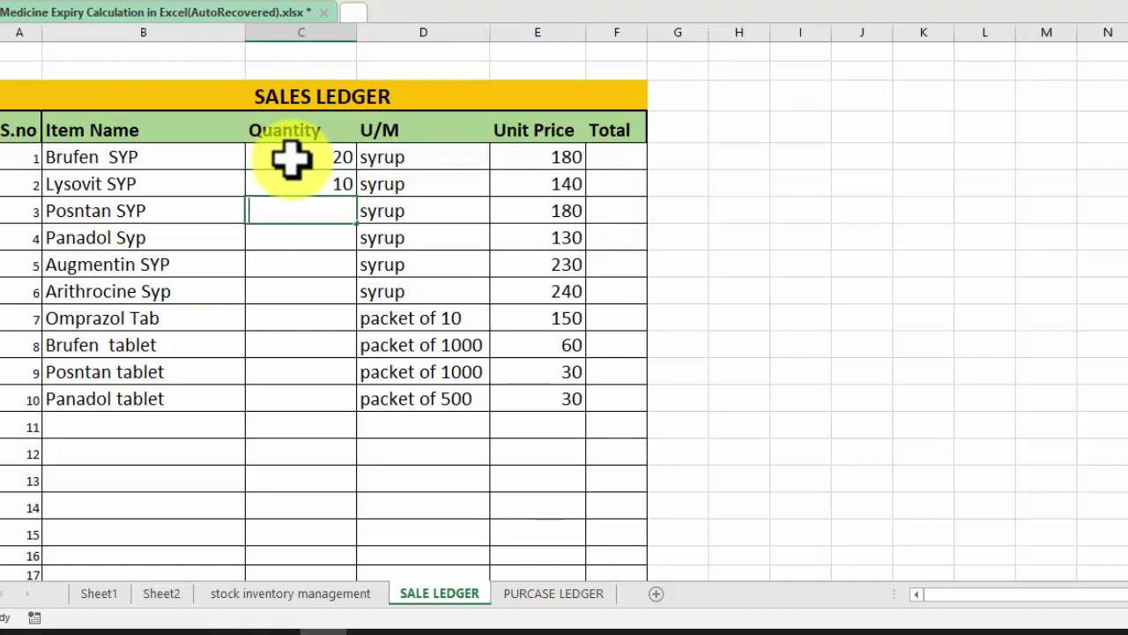
type("4")
key("Return")
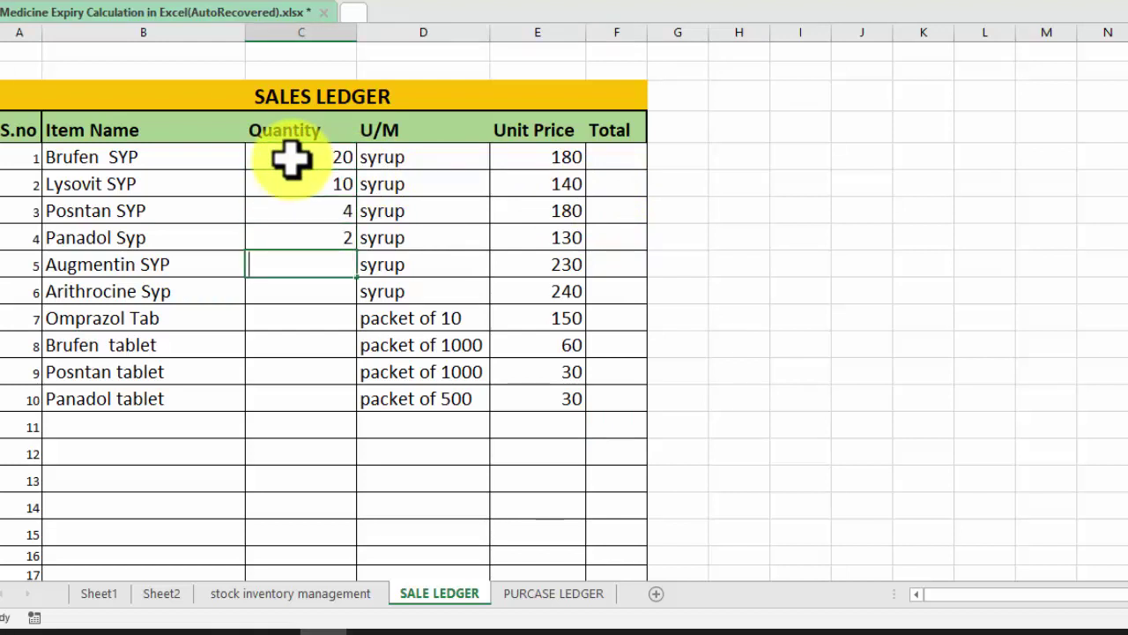
Step: Enter the remaining sold quantities 2, 5, 12, 3, 20, 24 and 10
type("2")
key("Return")
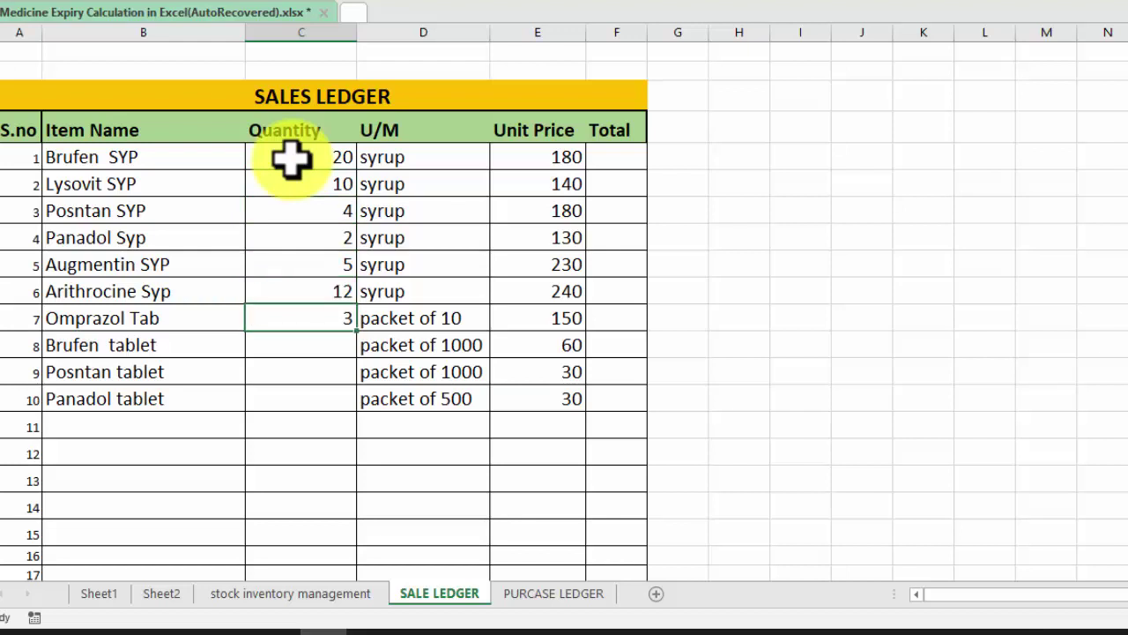
type("20")
key("Return")
type("24")
key("Return")
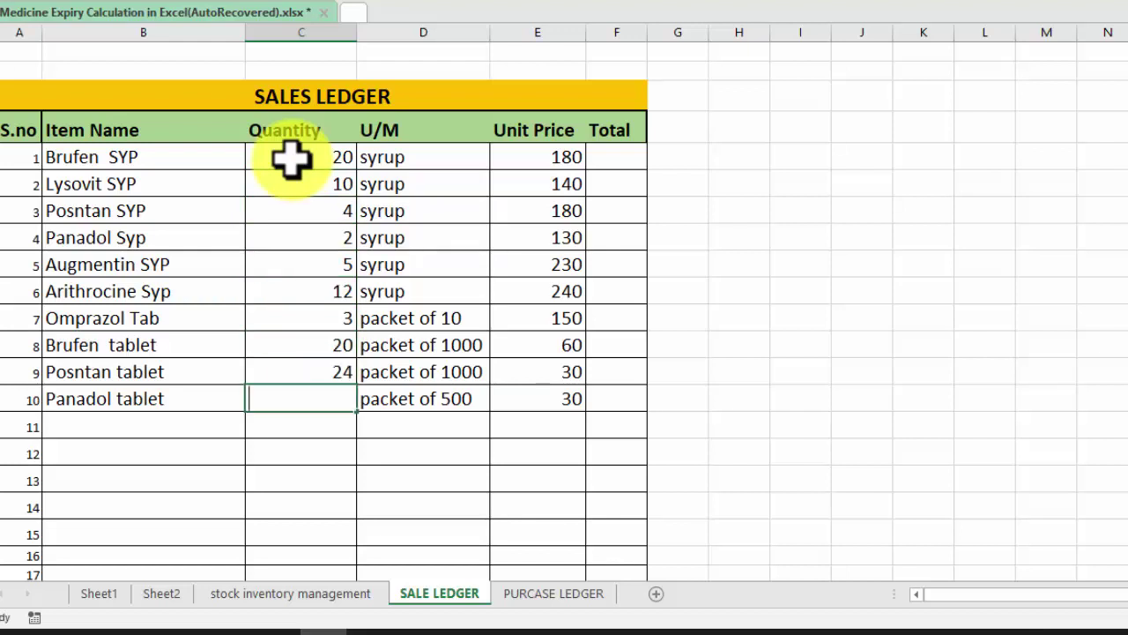
type("10")
key("Return")
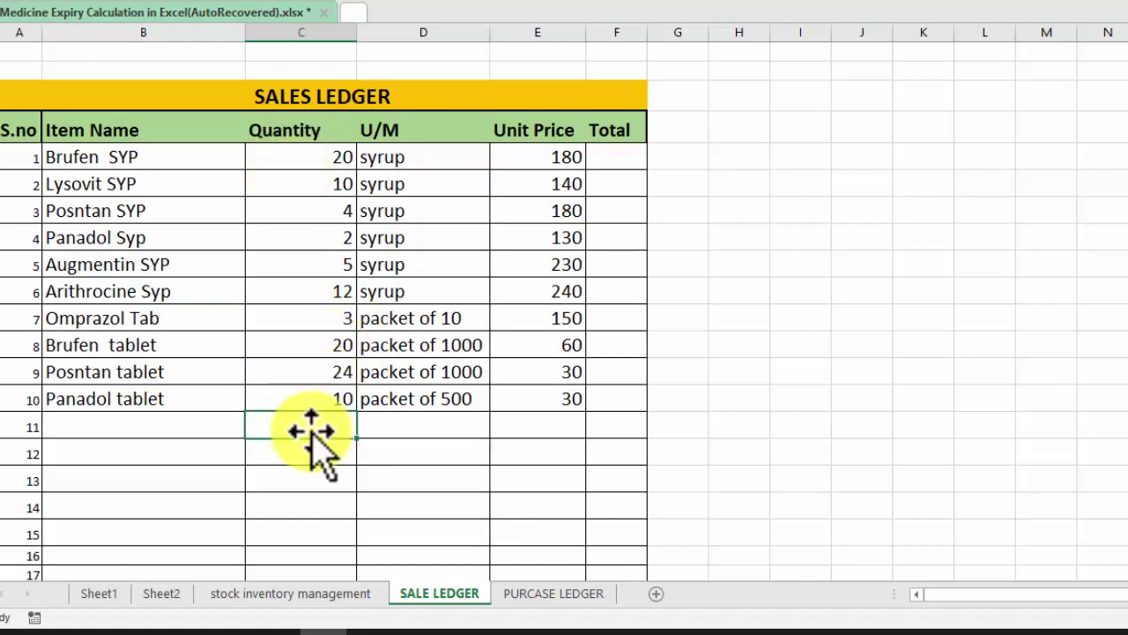
left_click(309, 595)
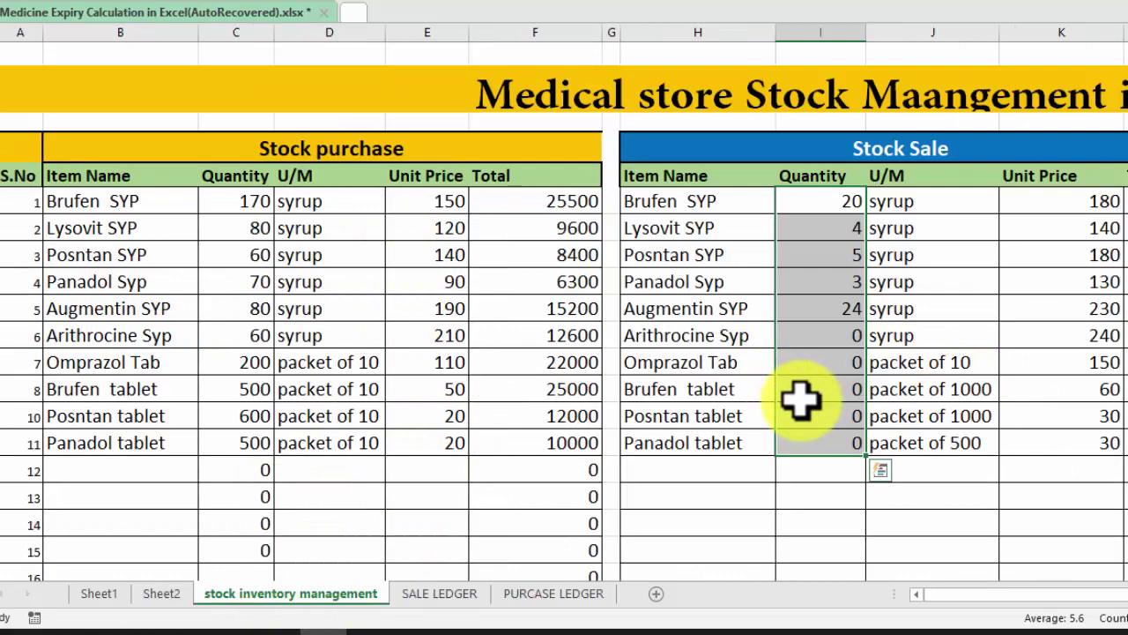
Step: Start a SUMIF for Brufen SYP's sale quantity, matching SALE LEDGER item names B5:B54 against H3
left_click(811, 205)
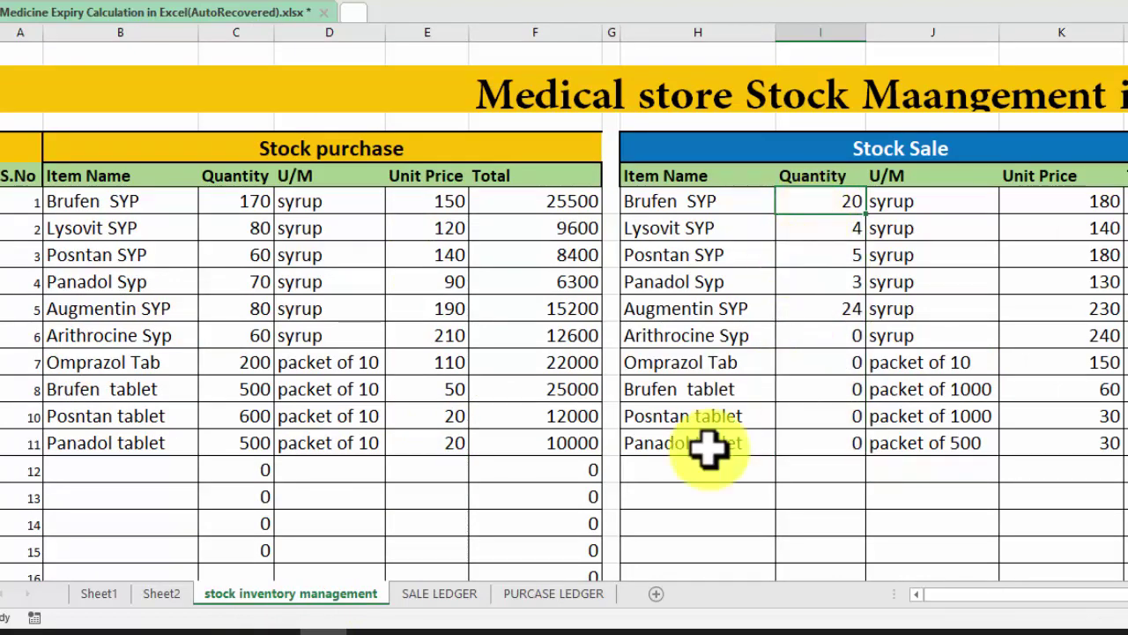
key("F2")
key("Escape")
type("=SUMIF")
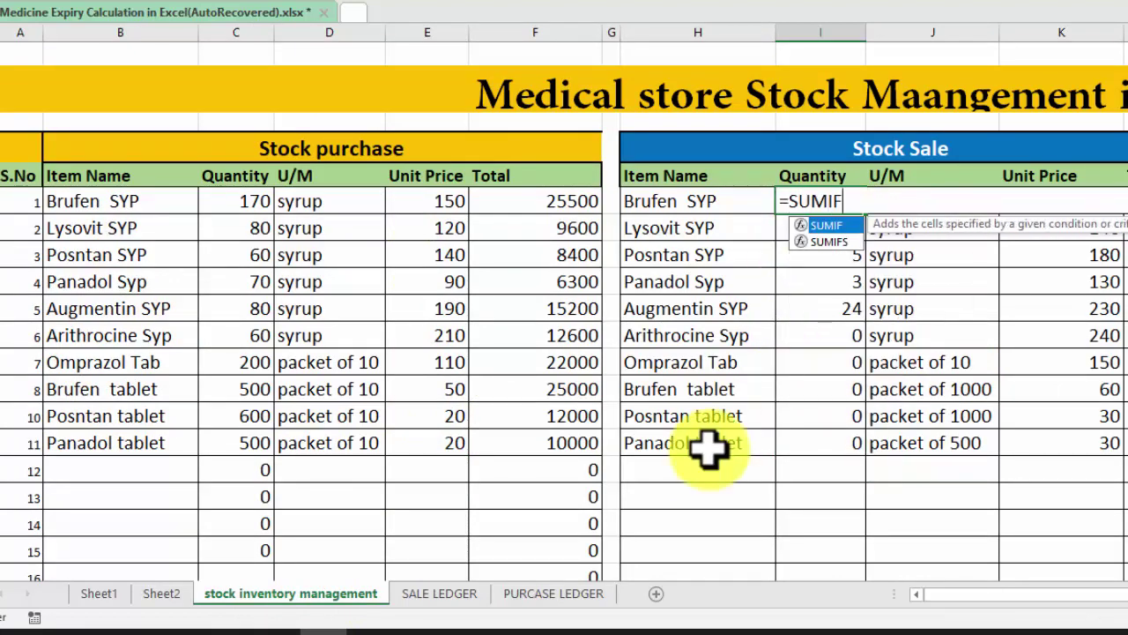
type("(")
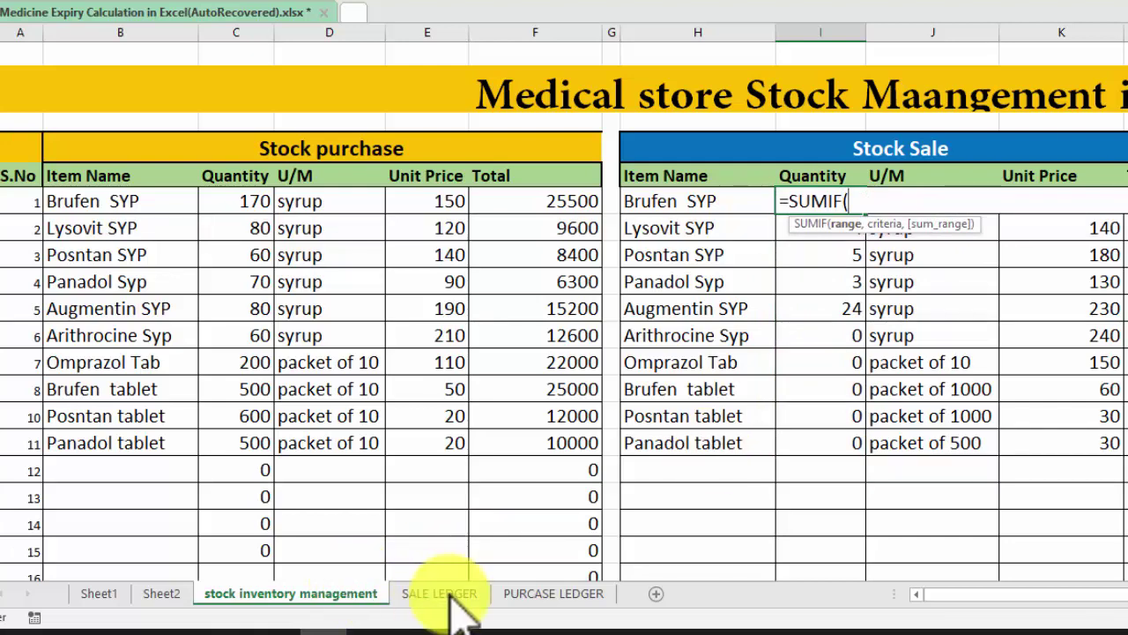
left_click(453, 592)
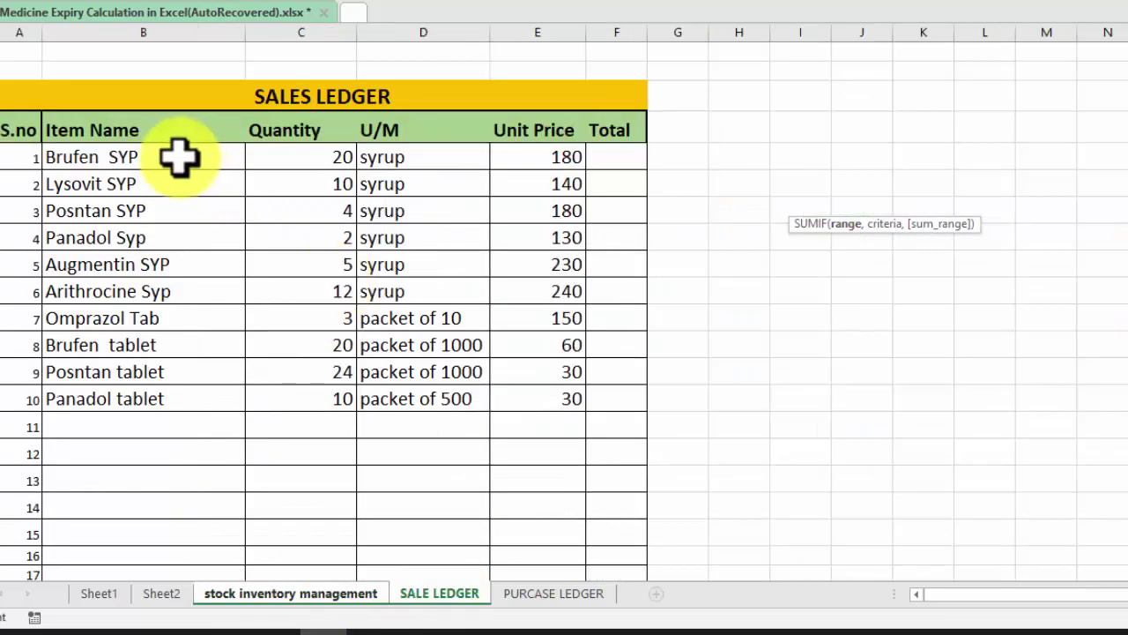
mouse_move(181, 156)
left_mouse_down()
mouse_move(169, 554)
mouse_move(194, 520)
left_mouse_up()
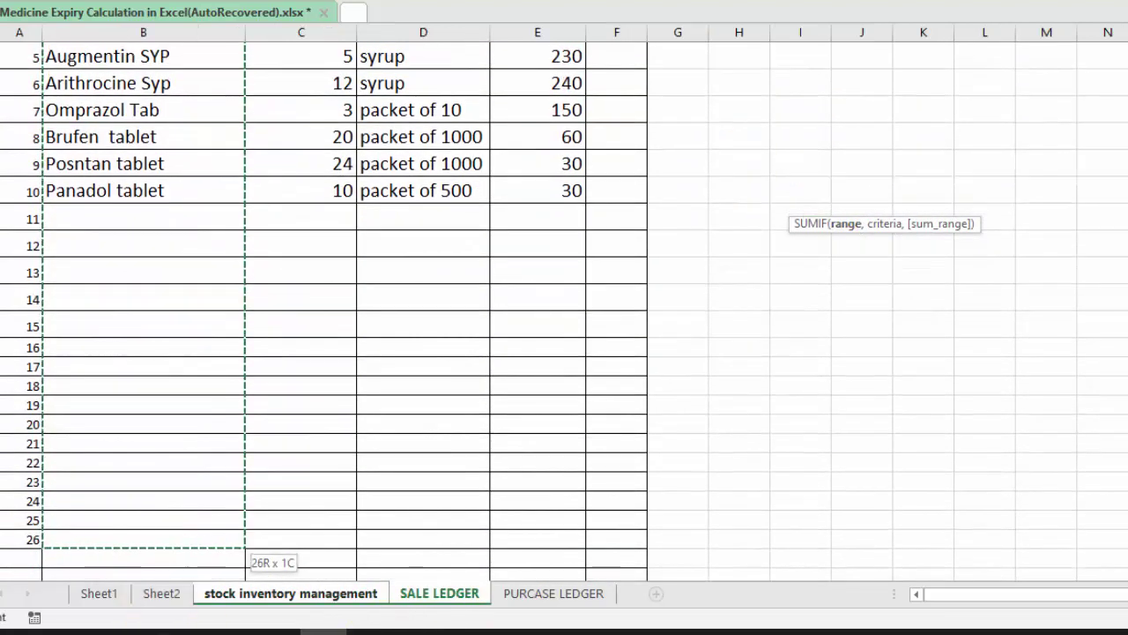
type(",")
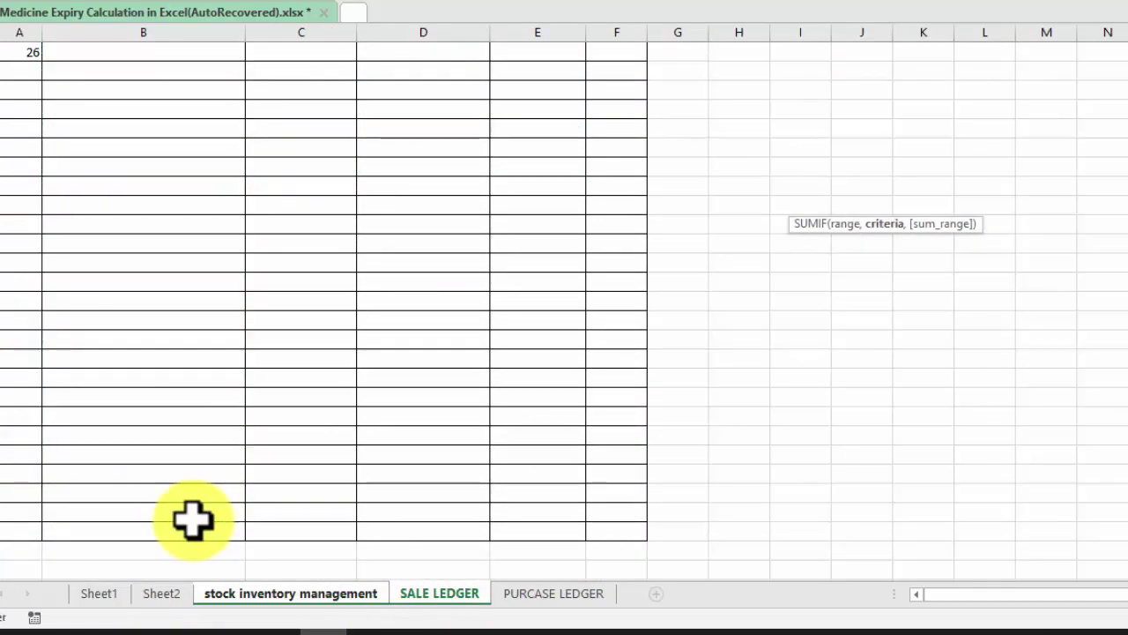
left_click(342, 592)
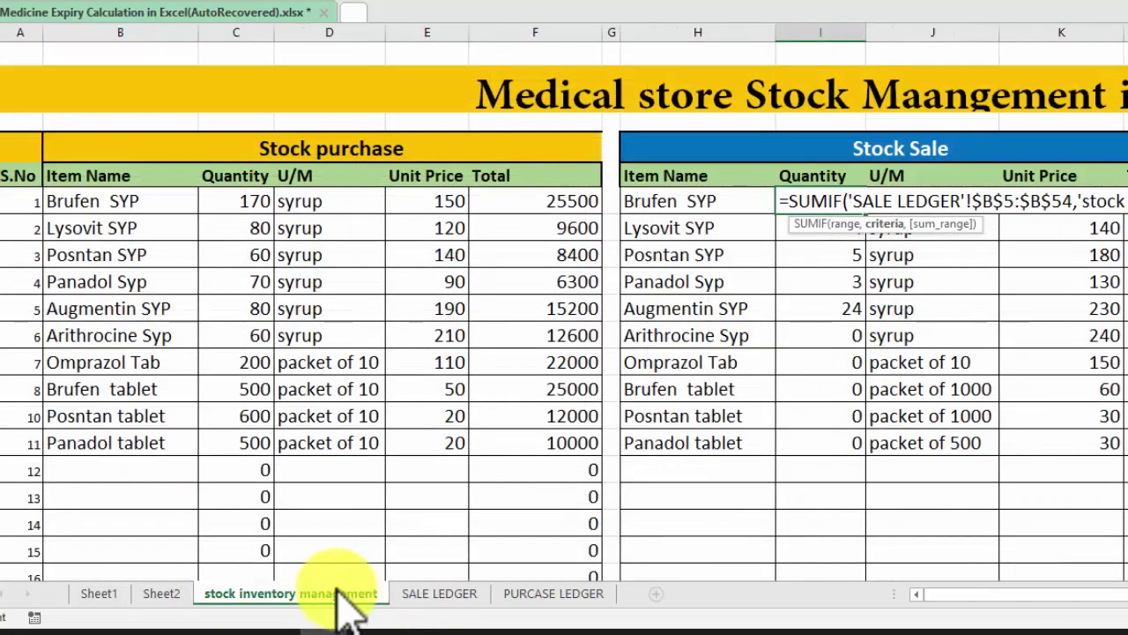
left_click(672, 204)
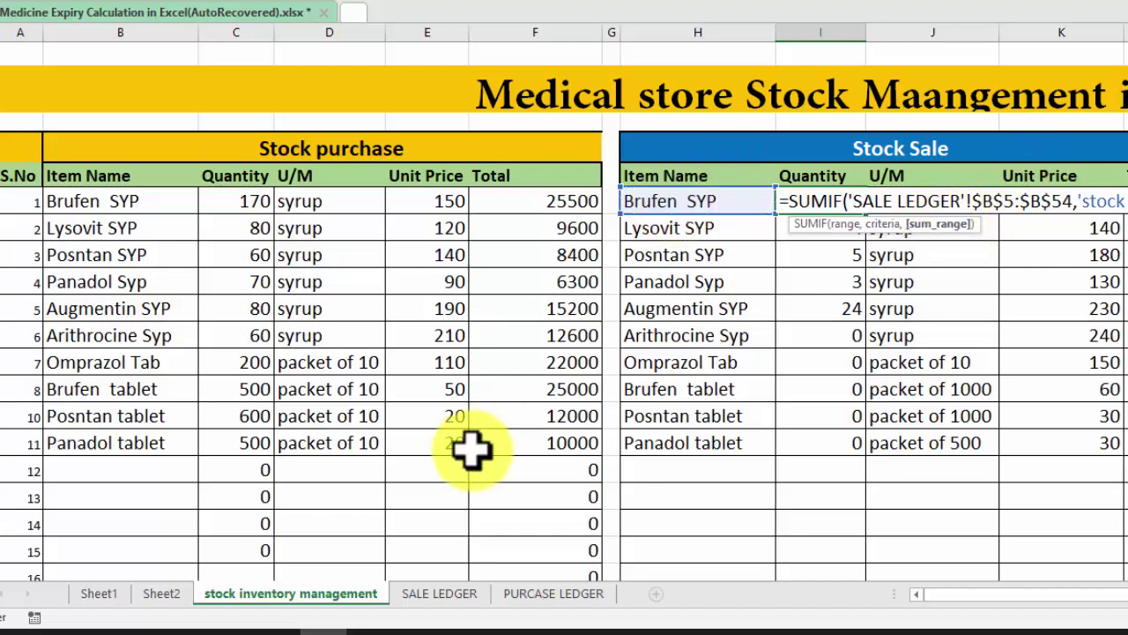
Step: Use SALE LEDGER quantities C5:C54 as the sum range and fill the formula down all items
left_click(437, 592)
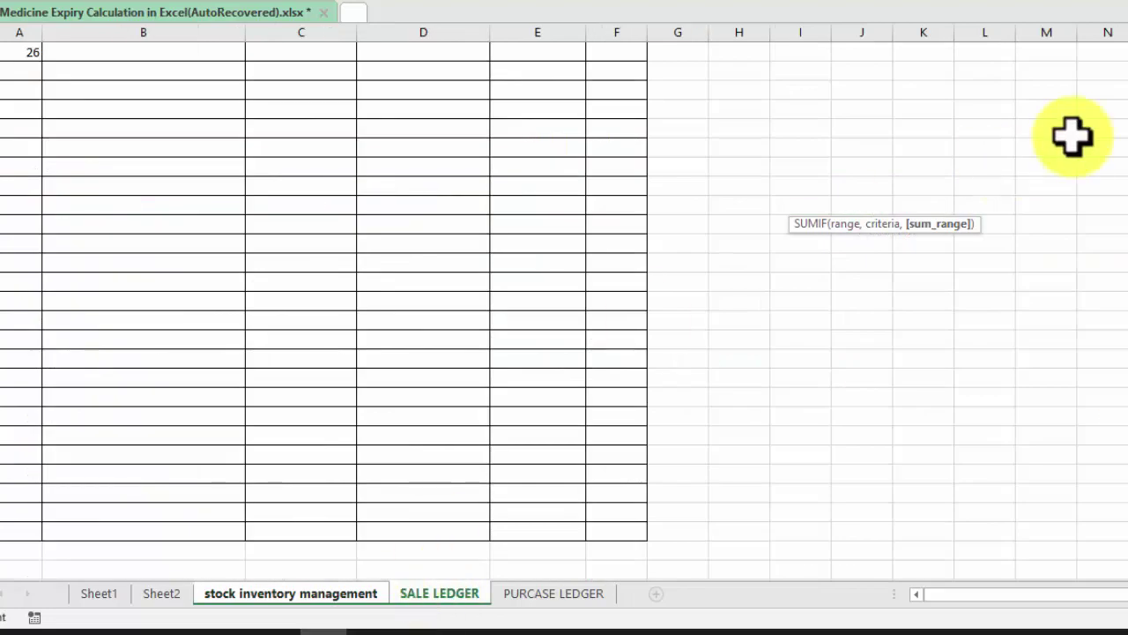
scroll(360, 130, "up", 6)
scroll(360, 131, "up", 3)
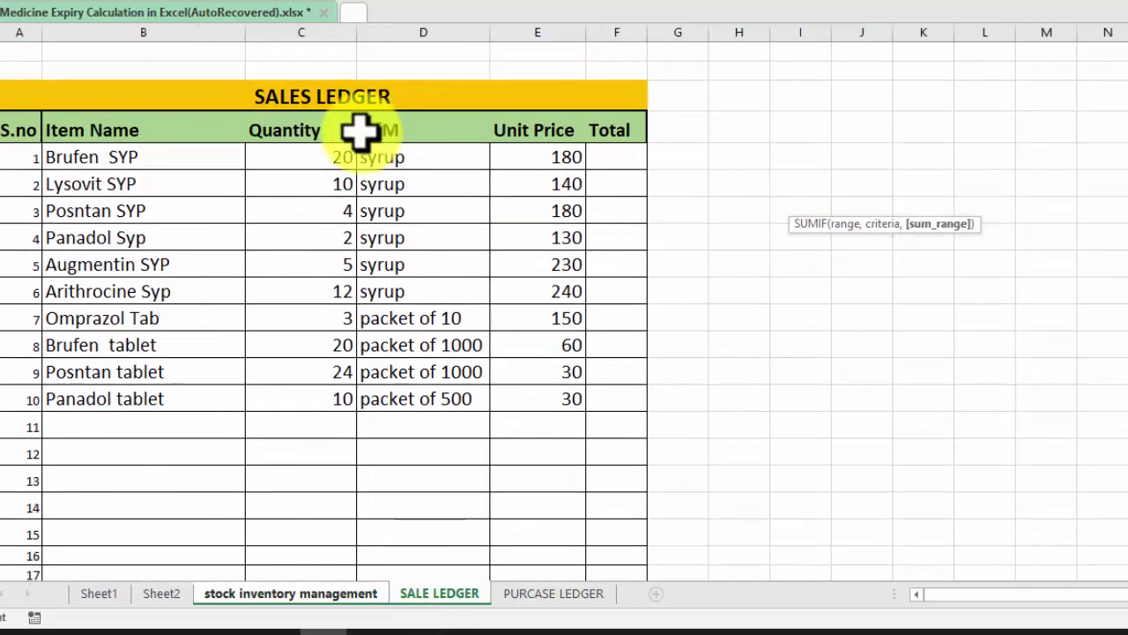
mouse_move(304, 159)
left_mouse_down()
mouse_move(256, 627)
mouse_move(291, 620)
left_mouse_up()
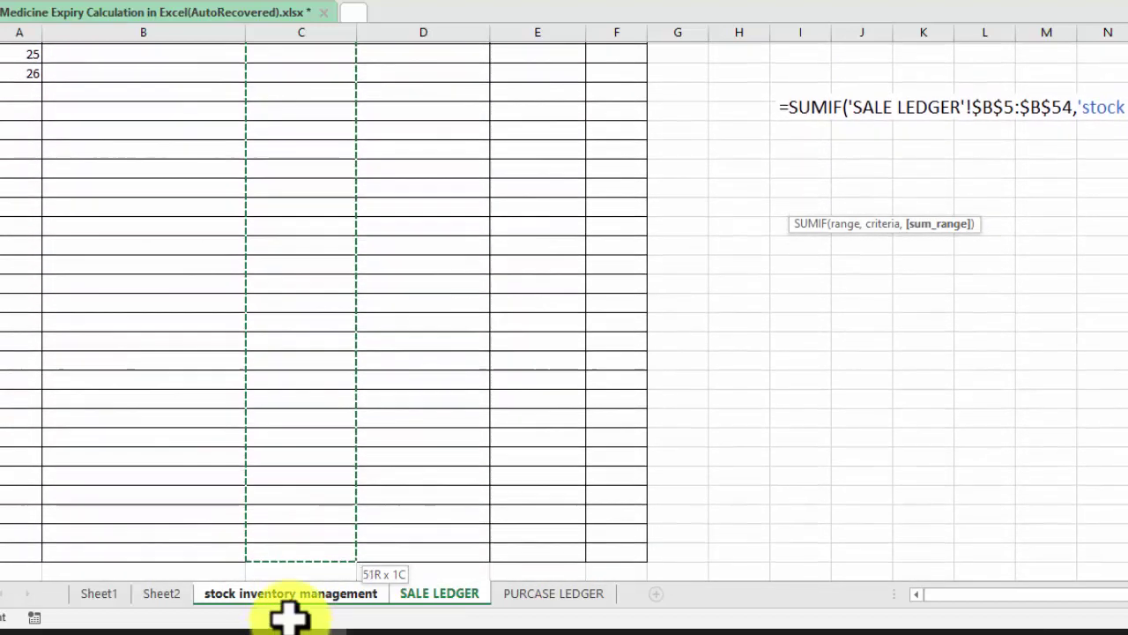
left_click_drag(291, 620, 319, 460)
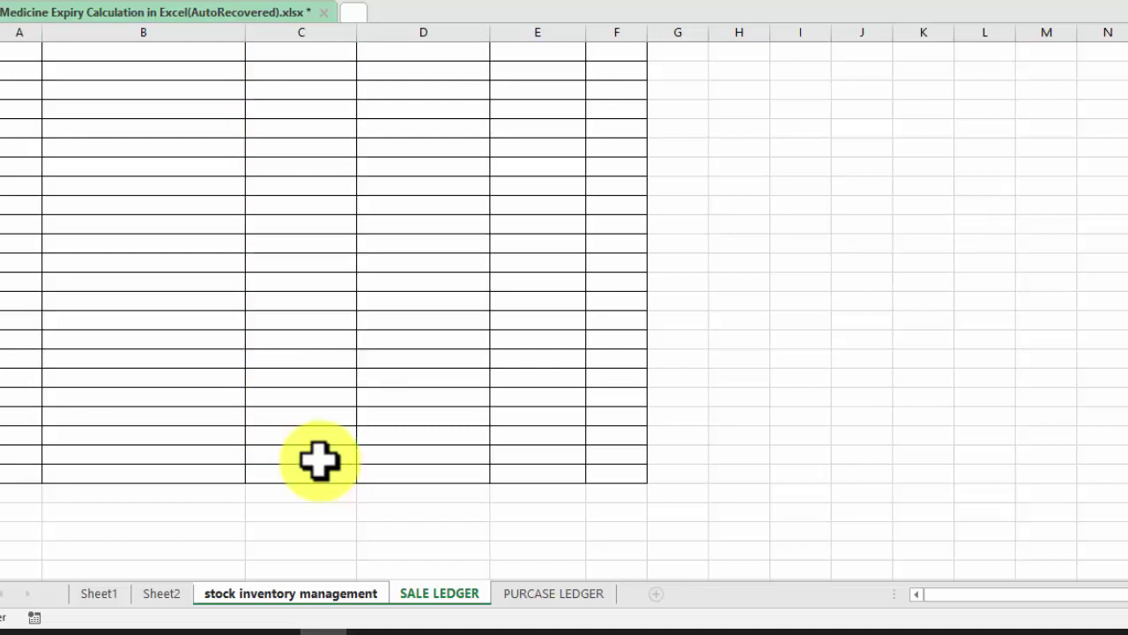
key("Return")
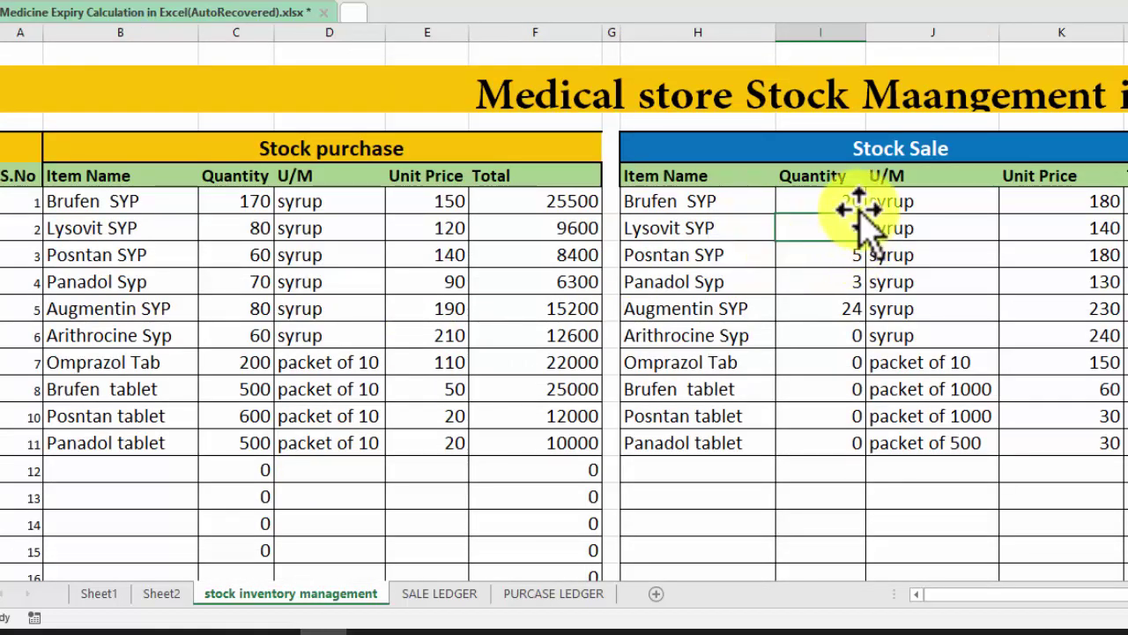
left_click(855, 210)
double_click(863, 214)
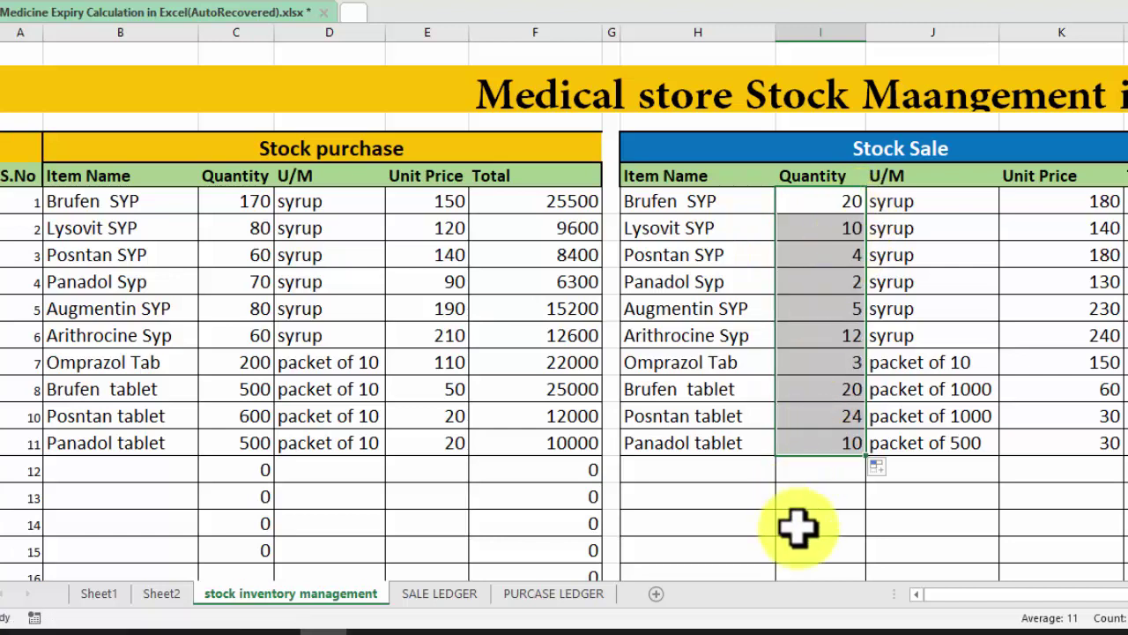
left_click(1118, 201)
Step: Set Stock Sale Total to =I6*K6, filled down (3600 through 300), then show SALE LEDGER
type("=")
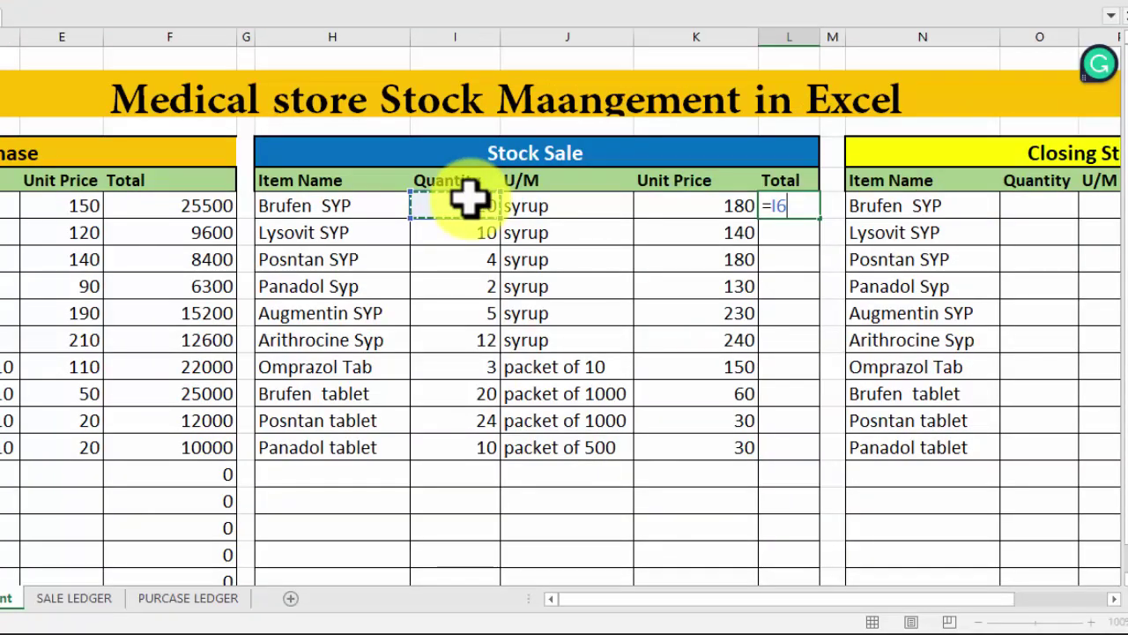
left_click(716, 205)
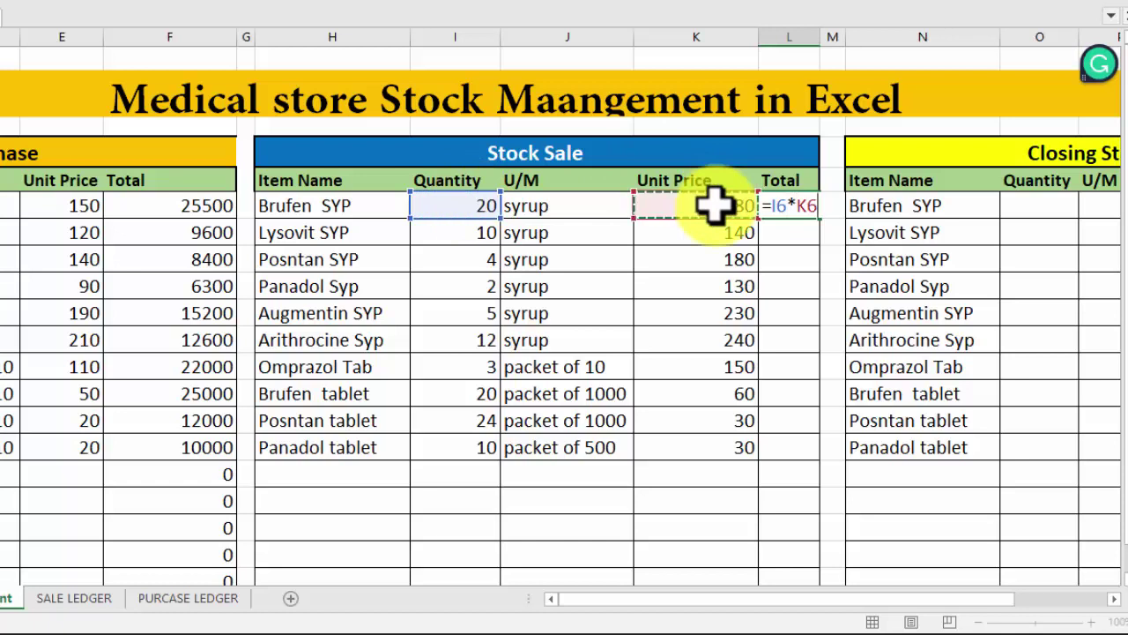
key("Return")
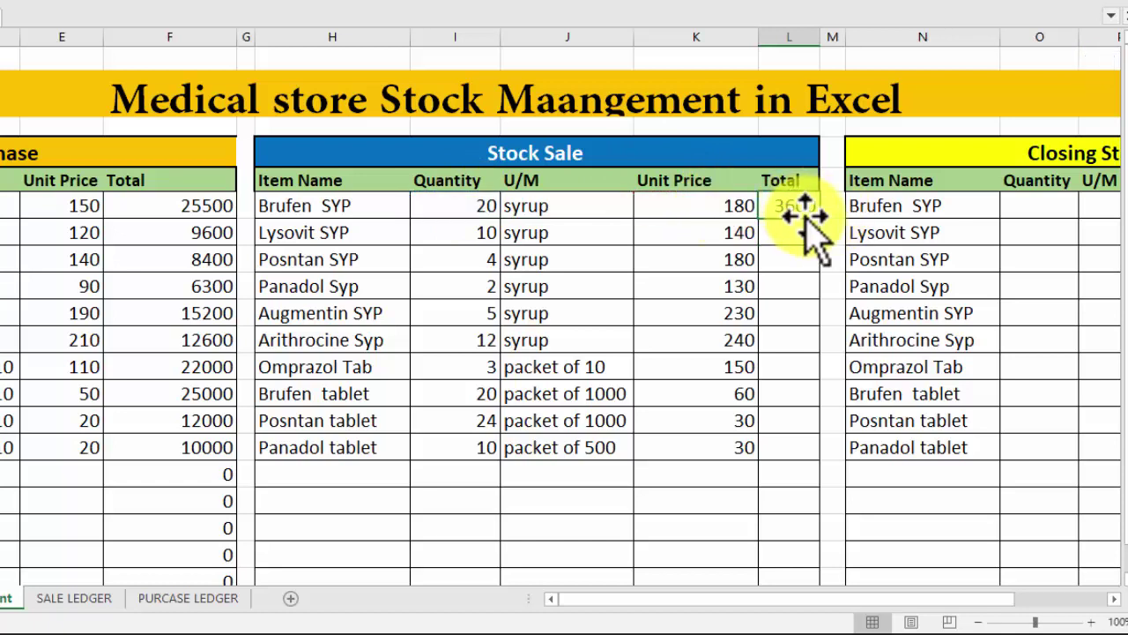
double_click(826, 221)
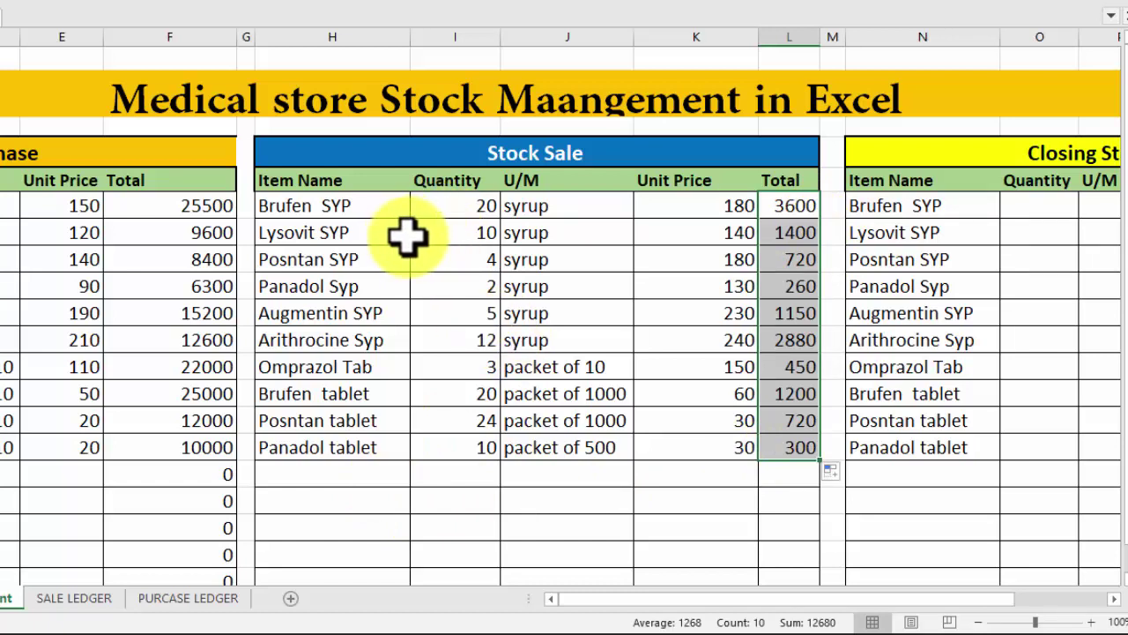
left_click(74, 599)
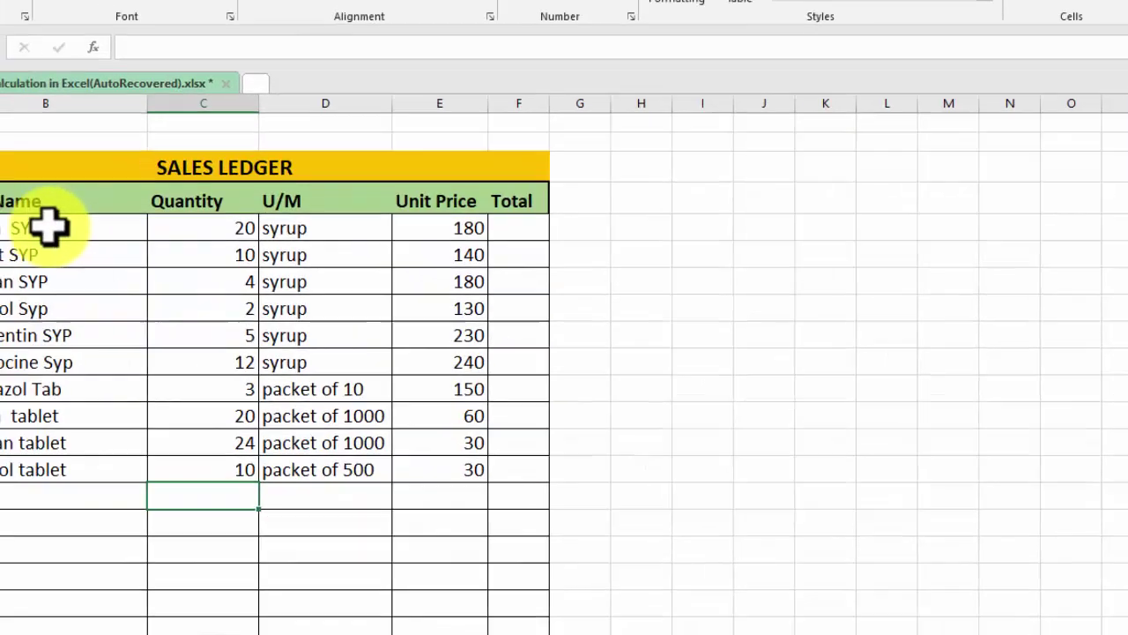
Step: Add a new ledger row: Lysovit SYP, quantity 5, unit syrup, unit price 140
left_click_drag(105, 255, 181, 491)
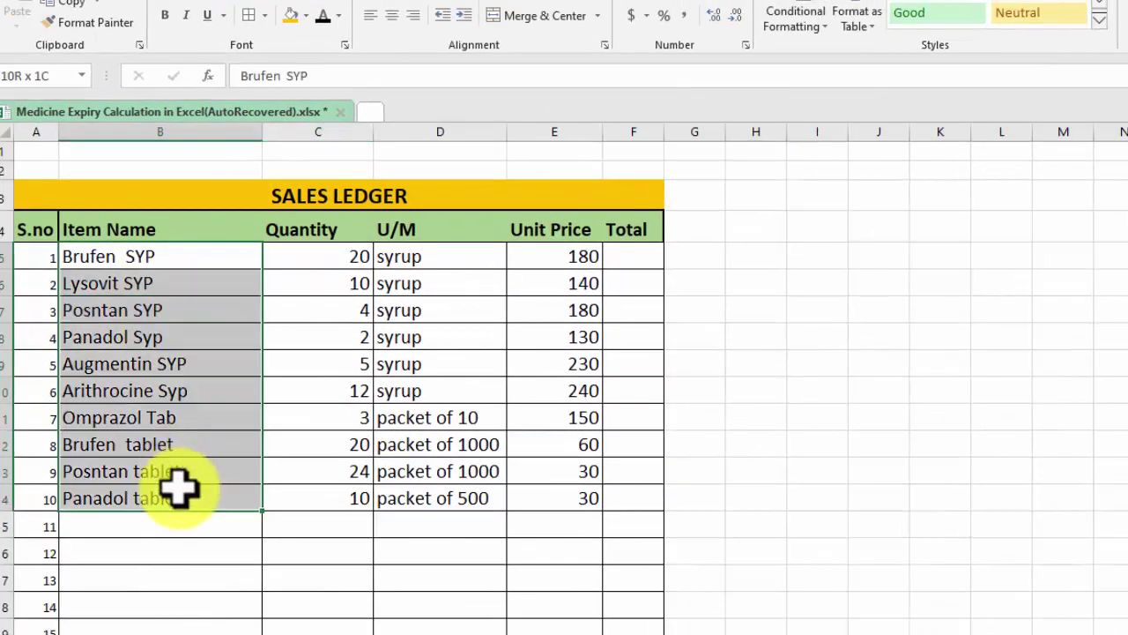
left_click(171, 283)
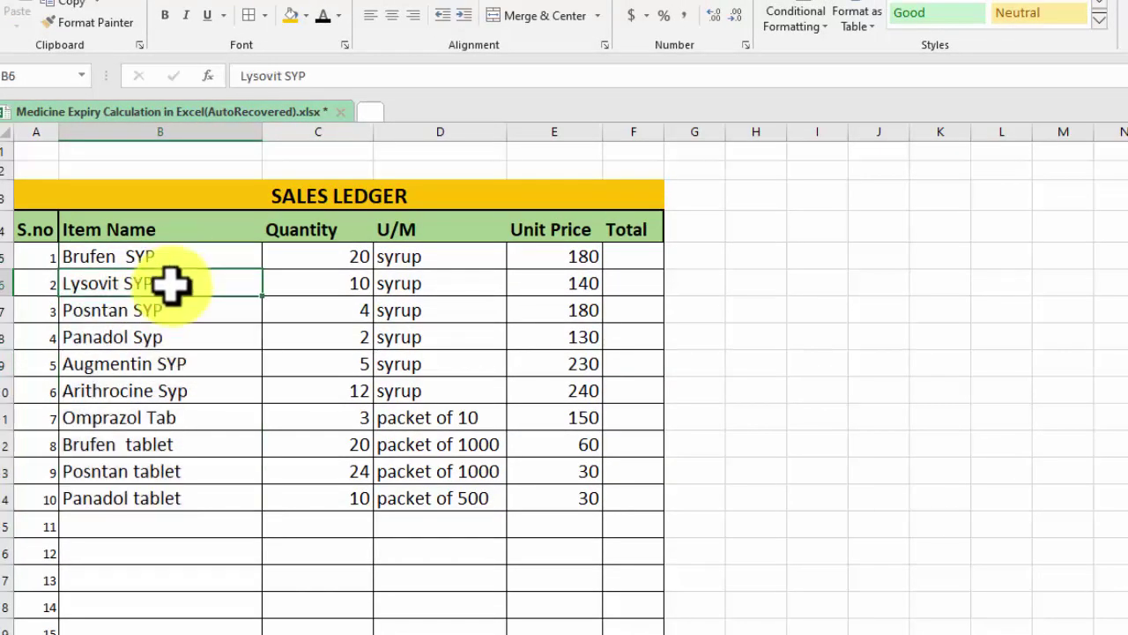
key("ctrl+c")
left_click(150, 523)
key("ctrl+v")
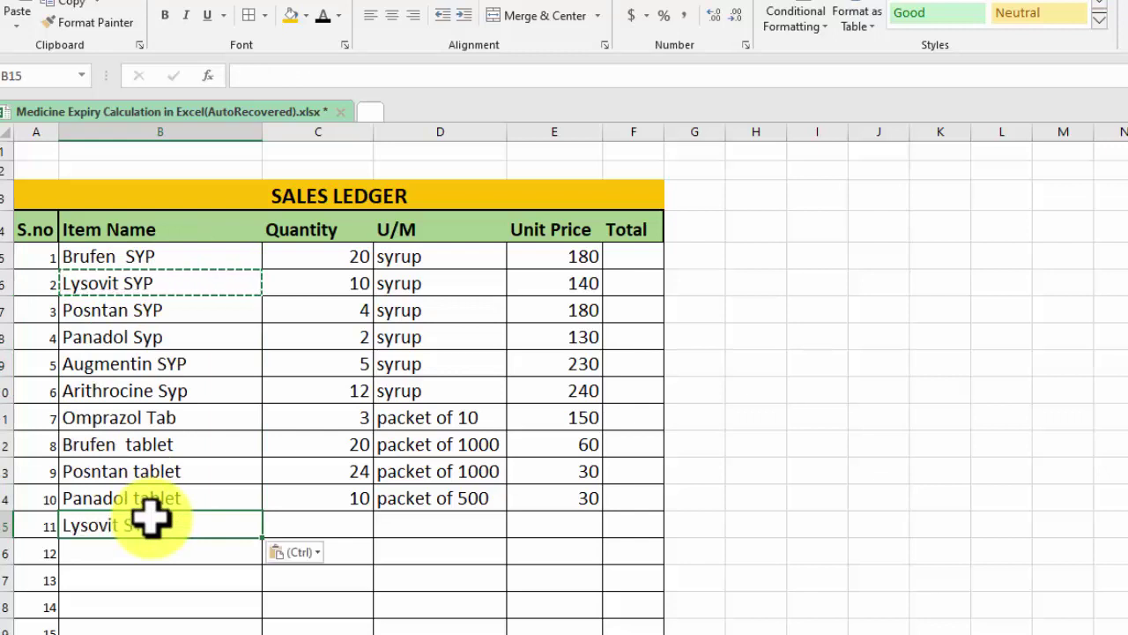
left_click(344, 518)
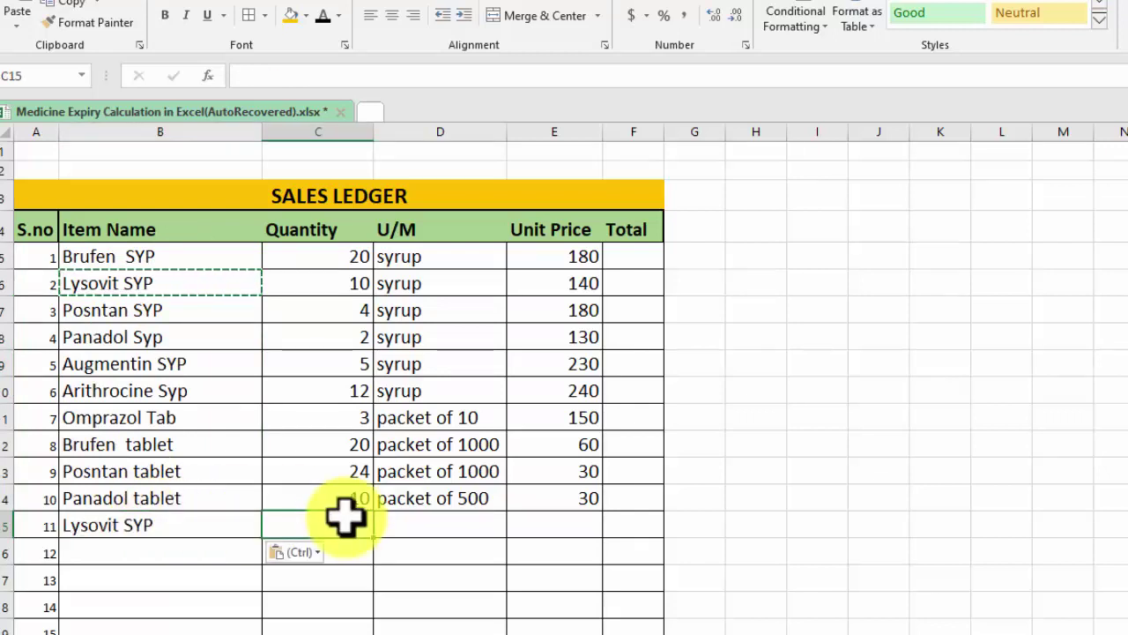
type("5")
key("Tab")
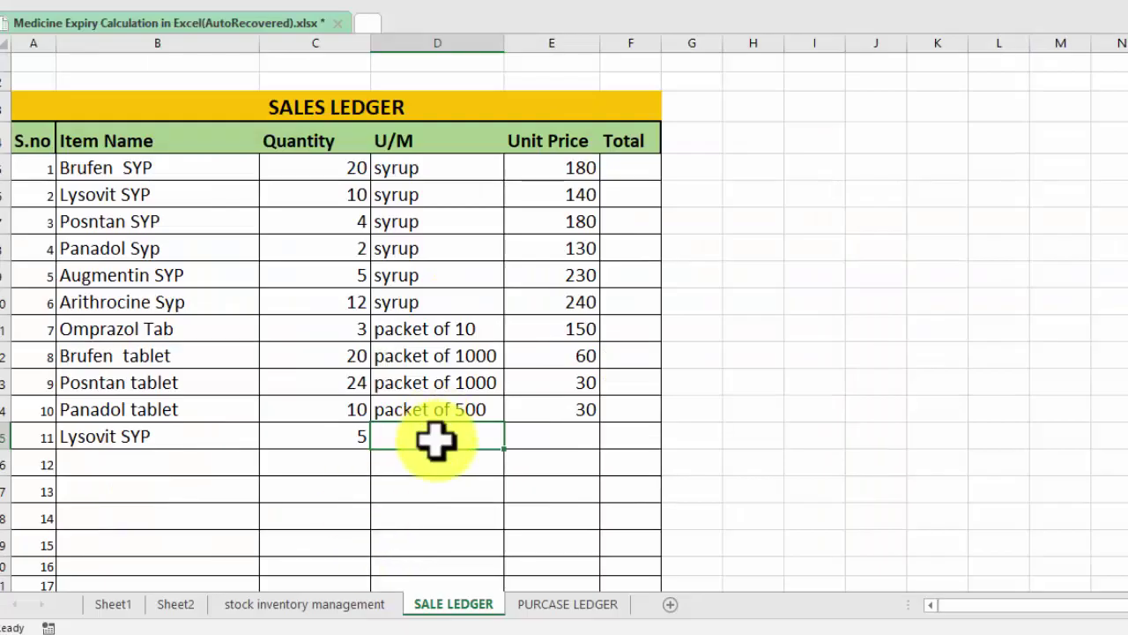
left_click(439, 293)
key("ctrl+c")
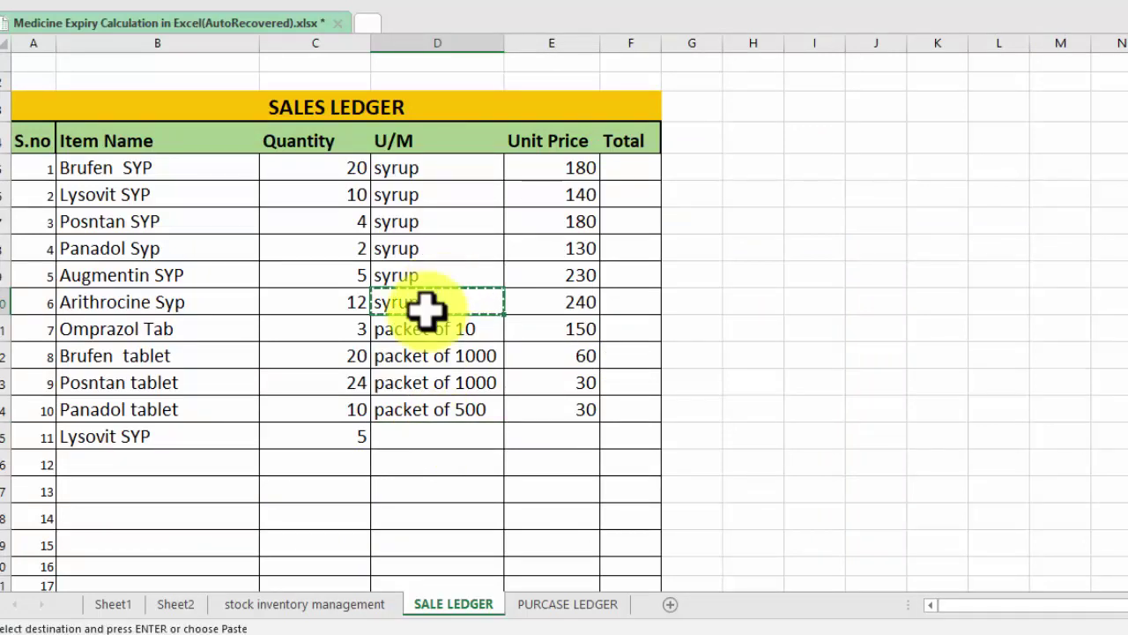
left_click(422, 434)
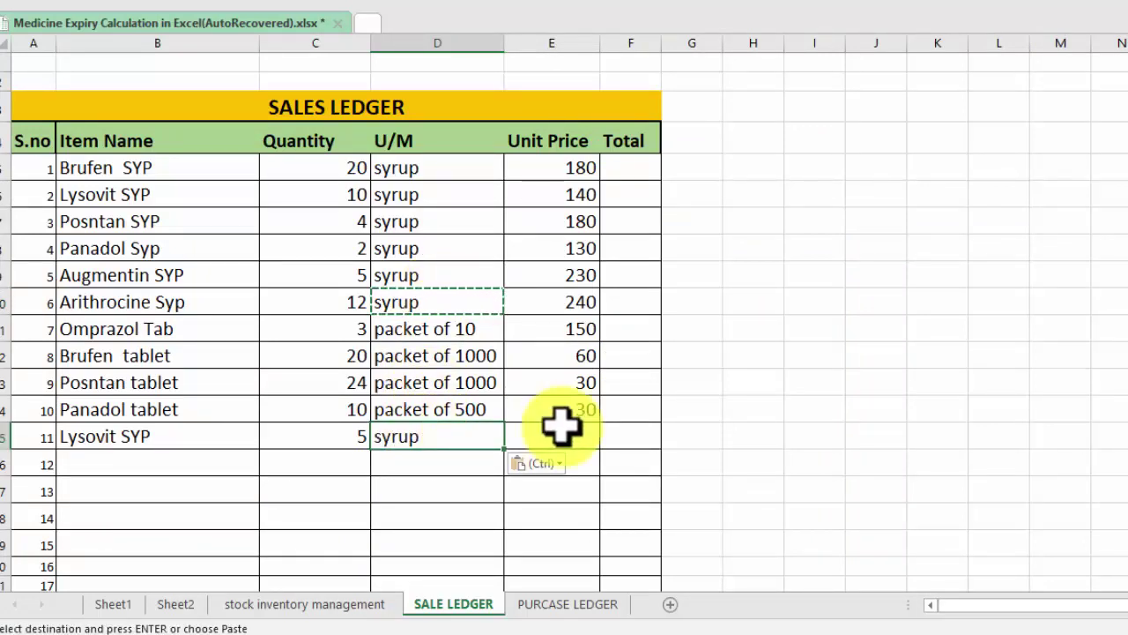
left_click(561, 427)
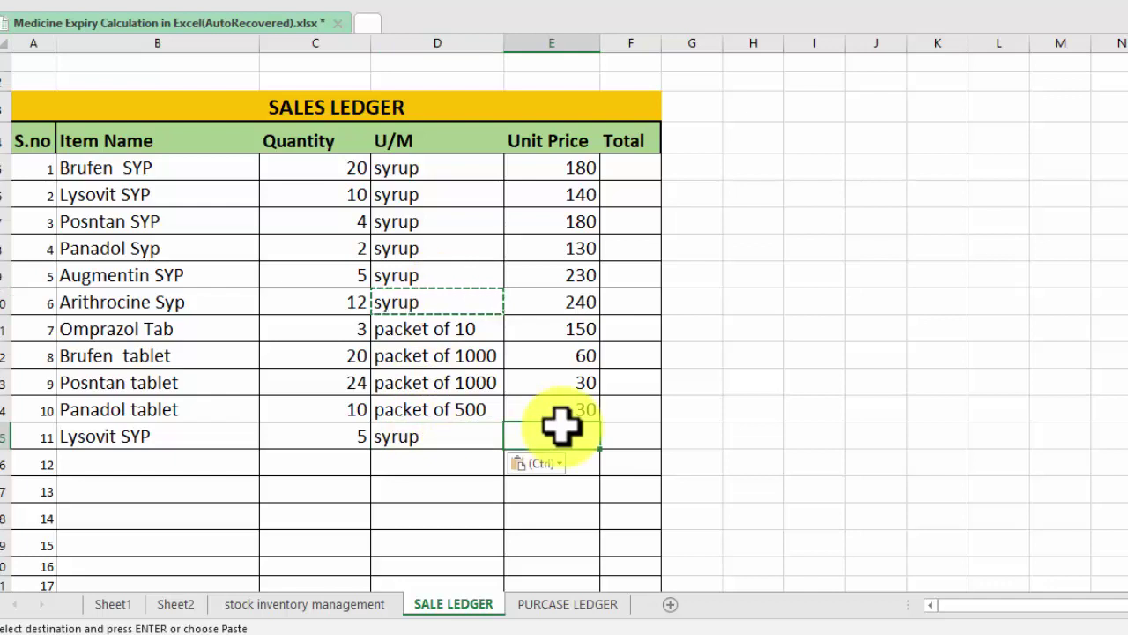
left_click(544, 171)
key("ctrl")
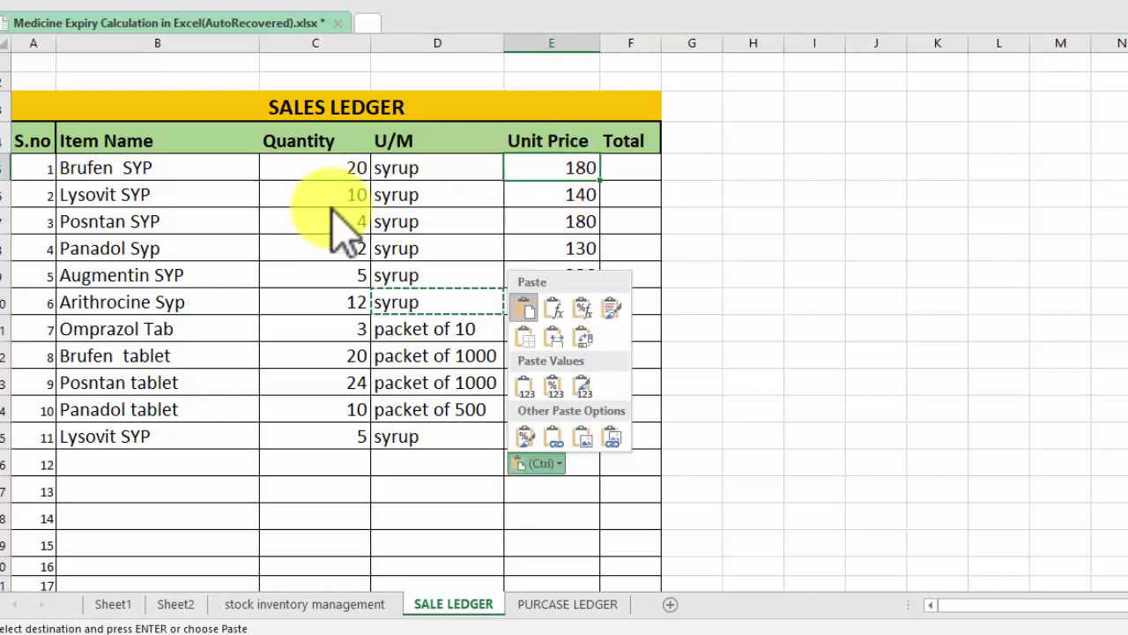
key("Escape")
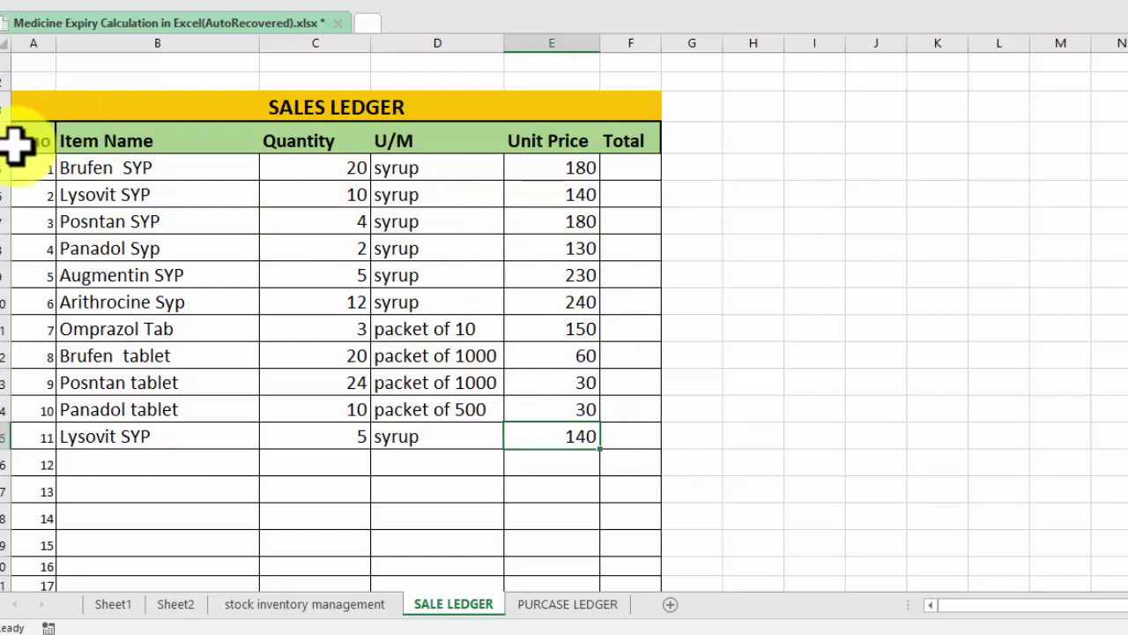
Step: Give the ledger a Total column of =C5*E5 filled down, from 3600 to 700
left_click(625, 168)
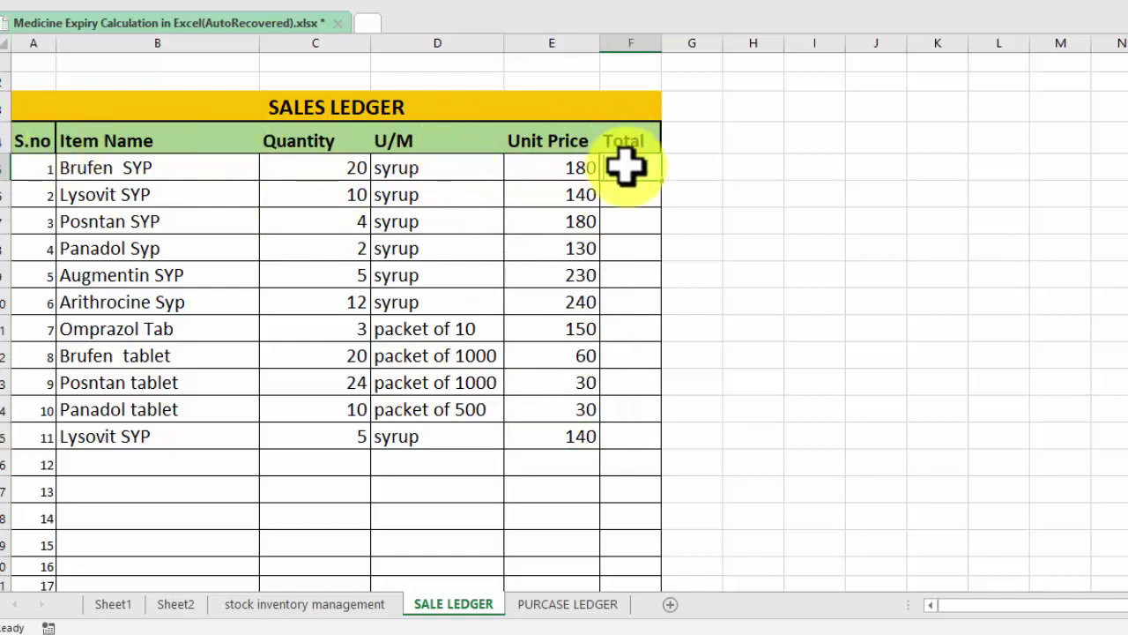
type("=")
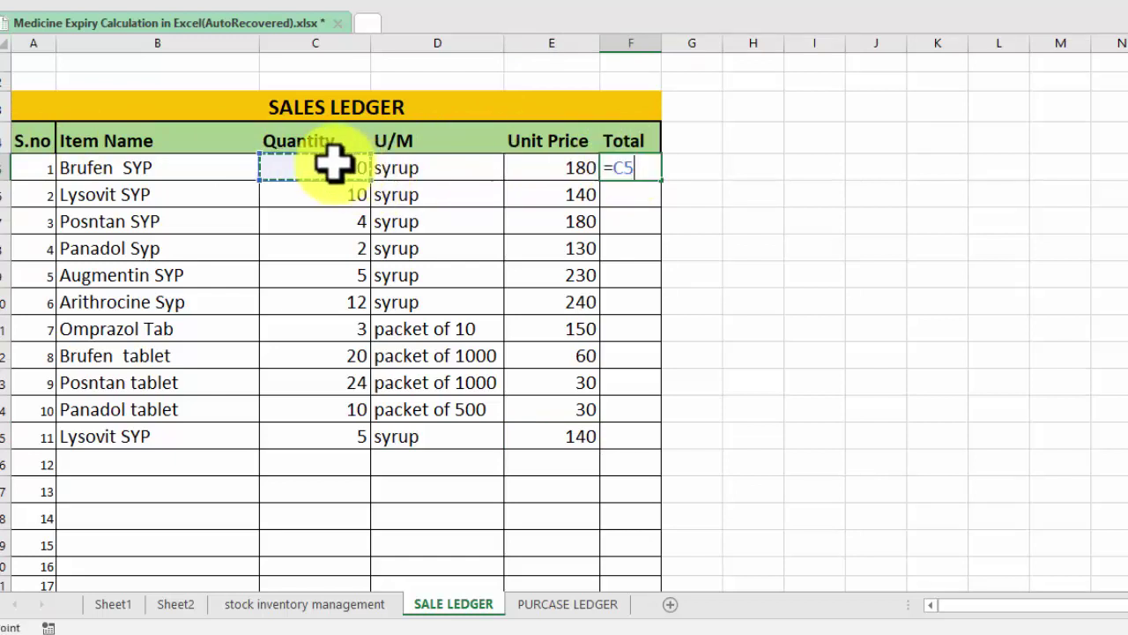
left_click(575, 172)
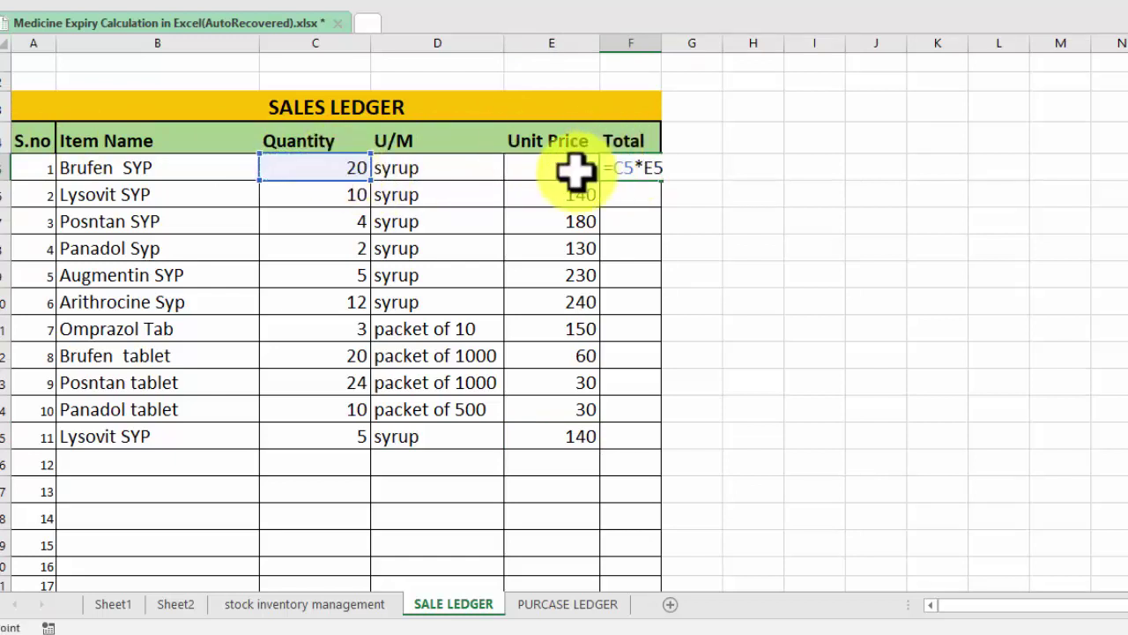
key("Return")
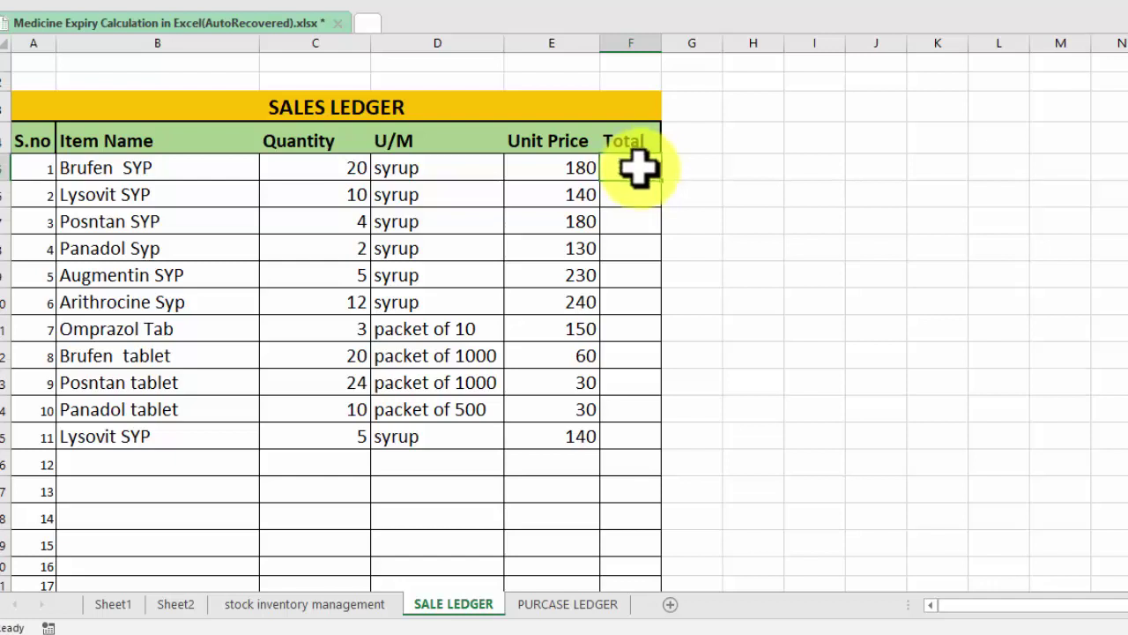
left_click(637, 167)
double_click(661, 181)
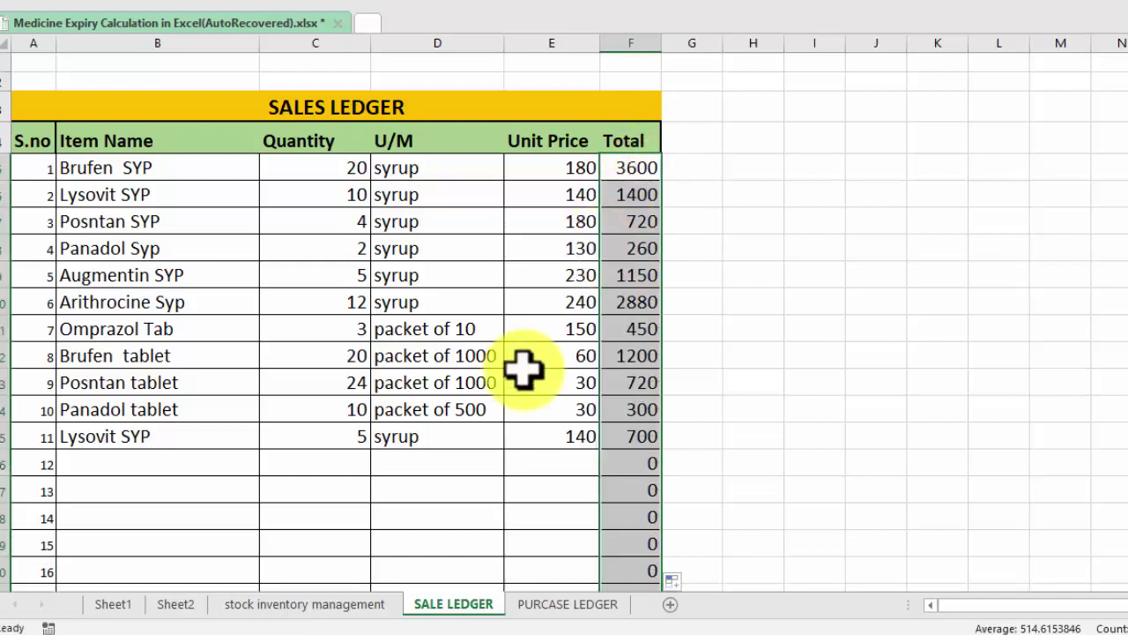
left_click(304, 604)
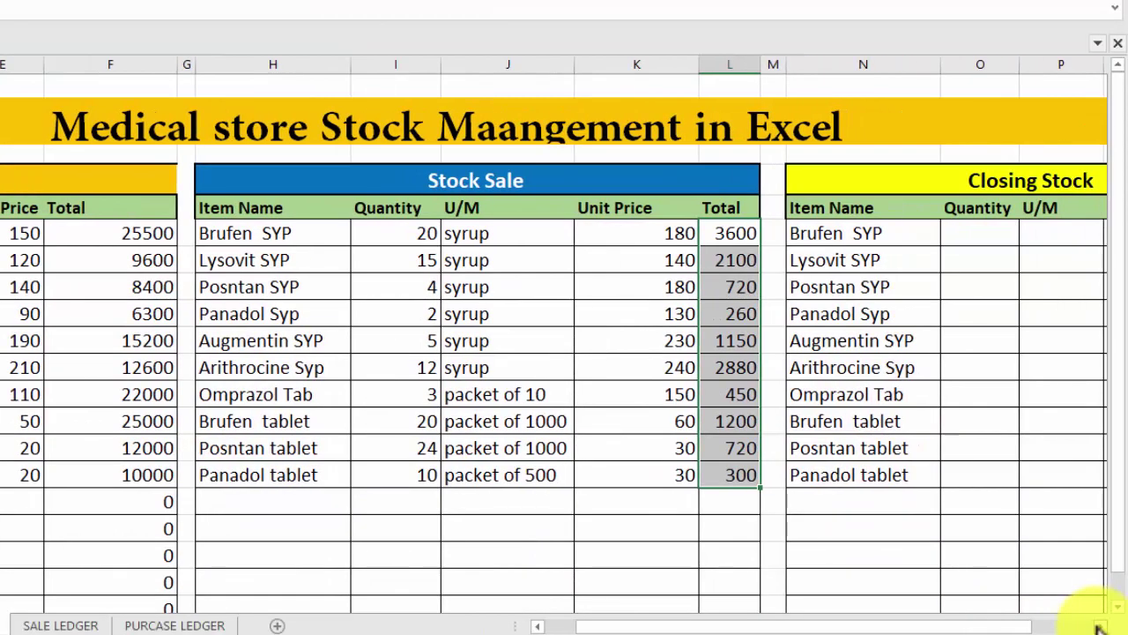
Step: Enter =C6-I6 in O6 and fill it down, from 150 for Brufen SYP to 490 for Panadol tablet
left_click(637, 232)
type("=")
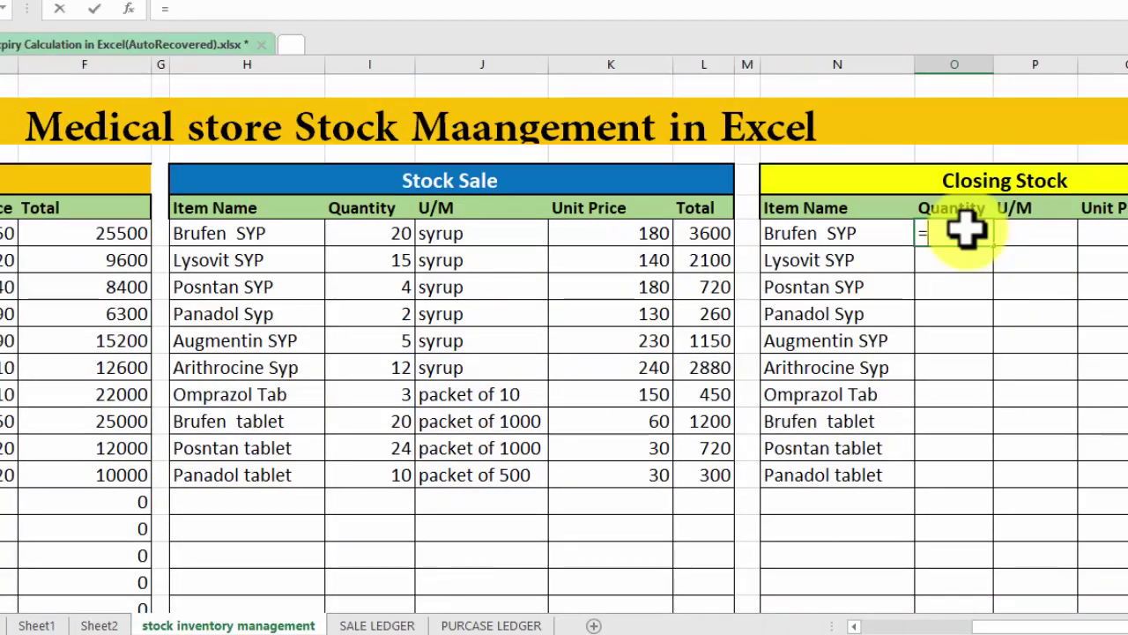
left_click(862, 627)
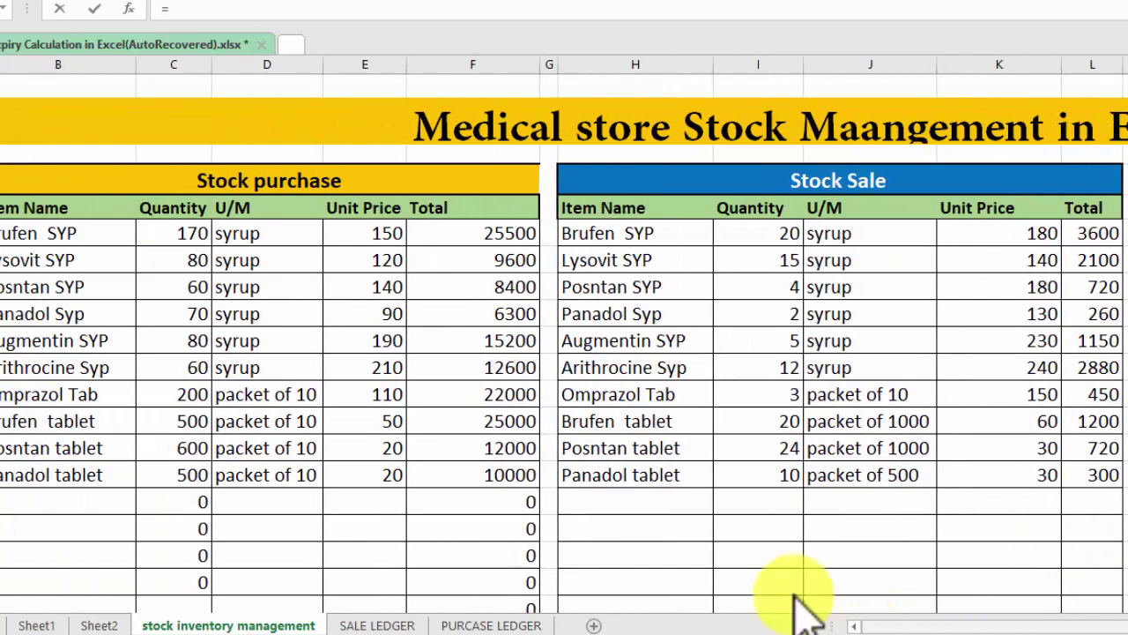
left_click(172, 231)
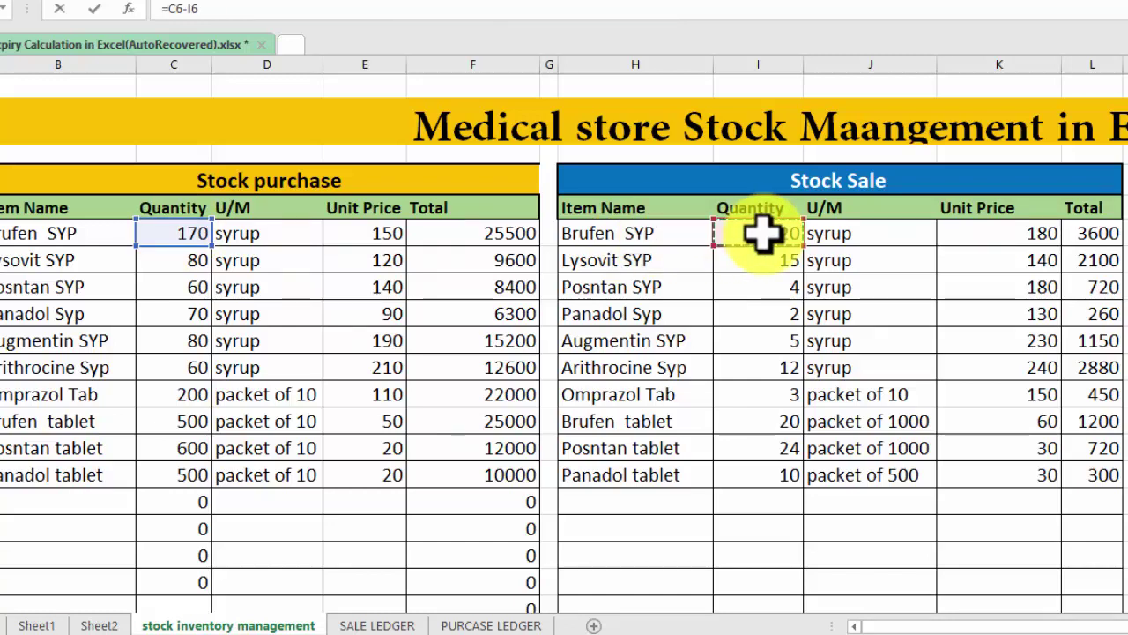
key("Return")
left_click(1038, 231)
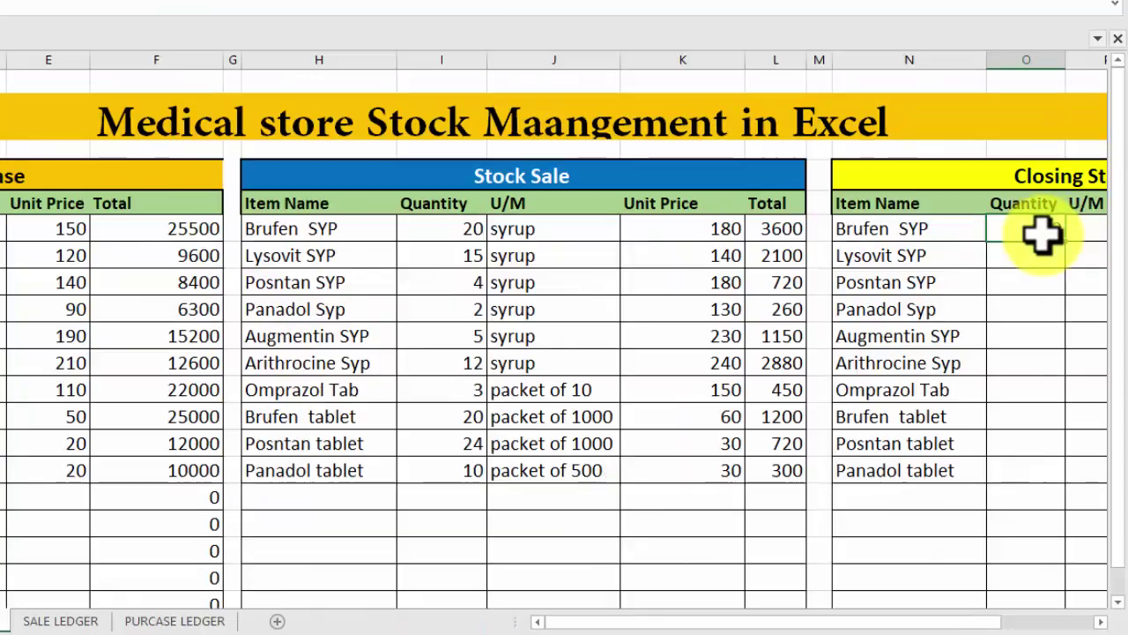
double_click(1065, 241)
type("=C6-I6")
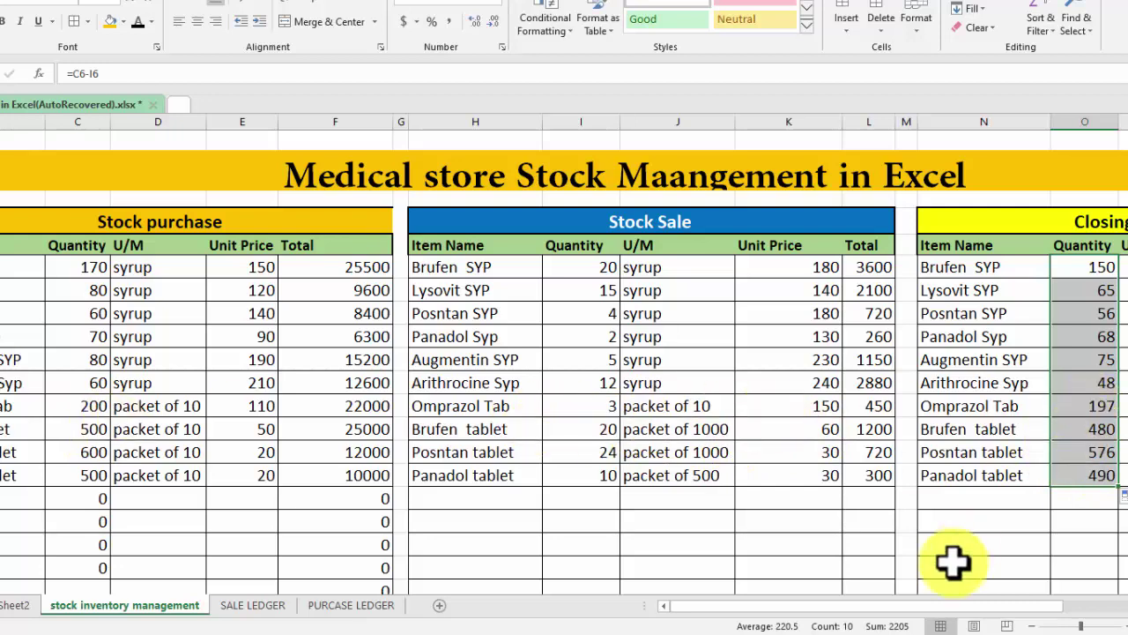
left_click_drag(1013, 606, 1109, 614)
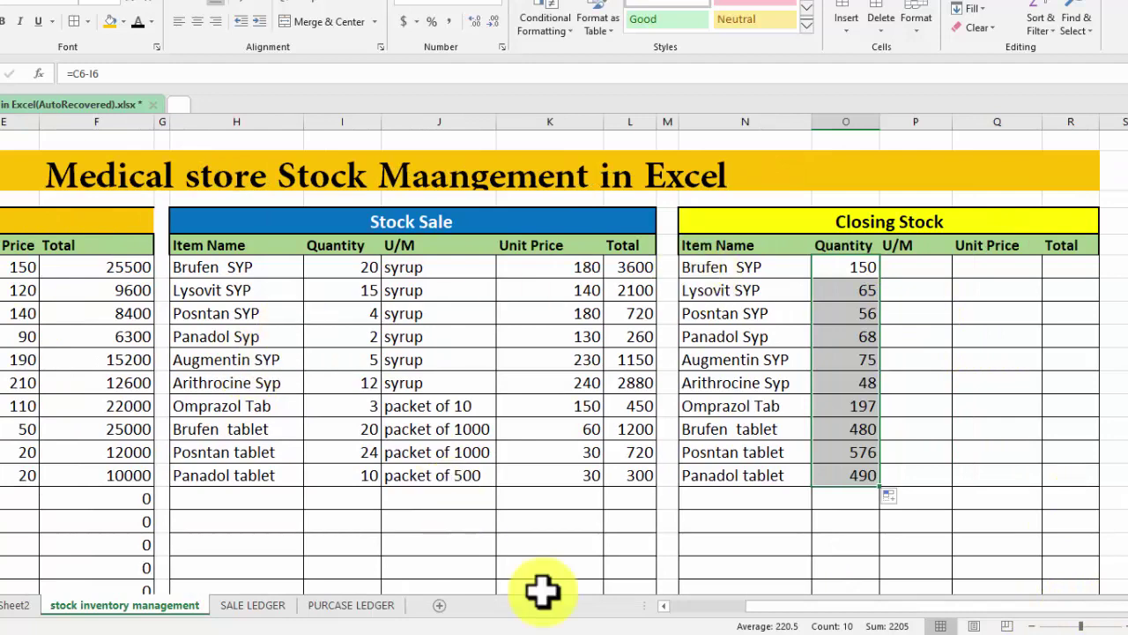
Step: Copy the purchase U/M and Unit Price columns into Closing Stock starting at P6
left_click(692, 608)
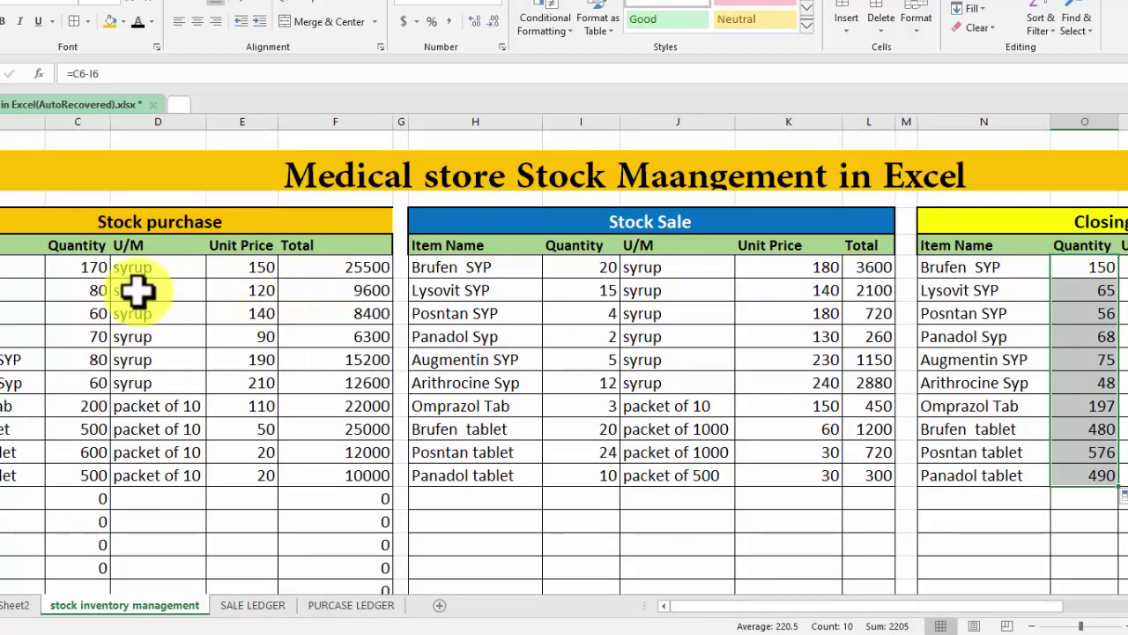
left_click(148, 267)
left_click_drag(248, 282, 226, 622)
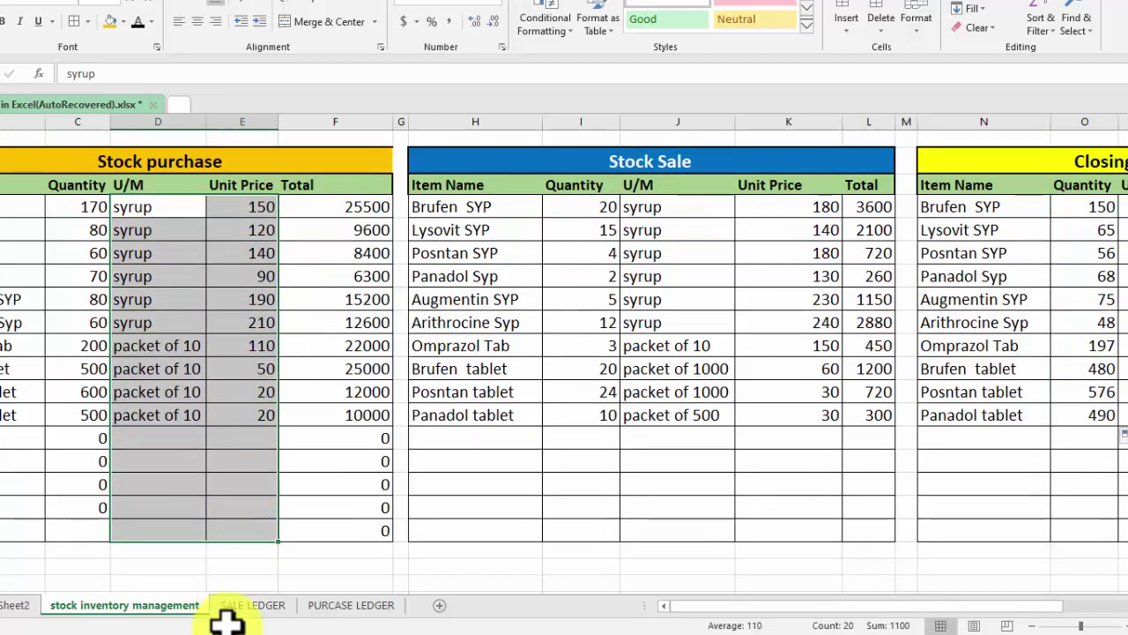
key("ctrl+c")
scroll(926, 596, "right", 3)
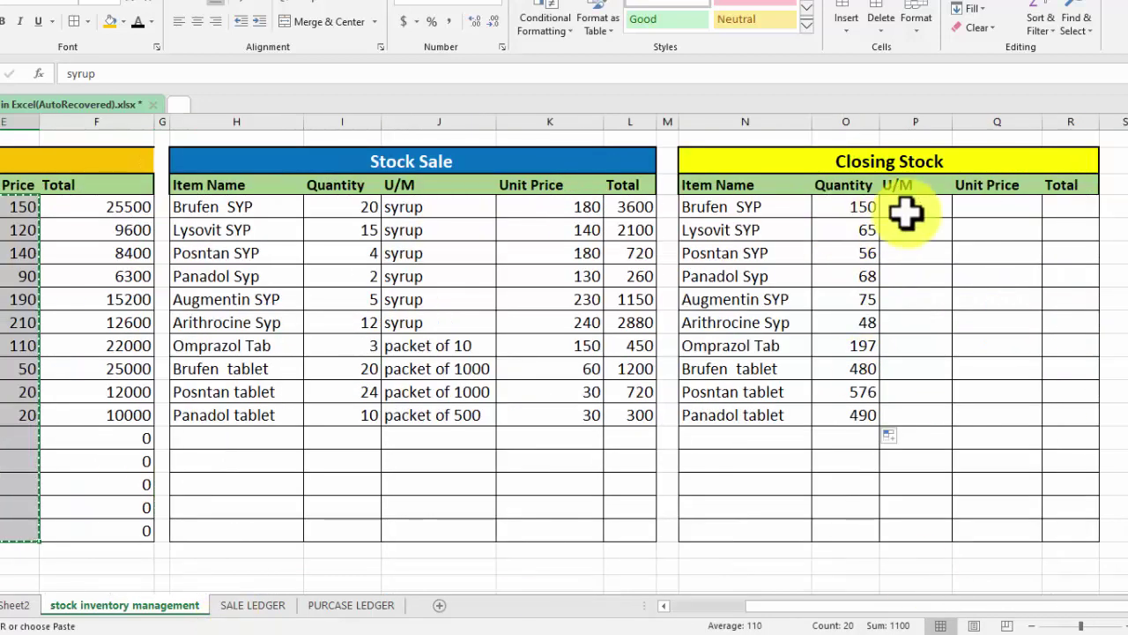
left_click(906, 212)
key("ctrl+v")
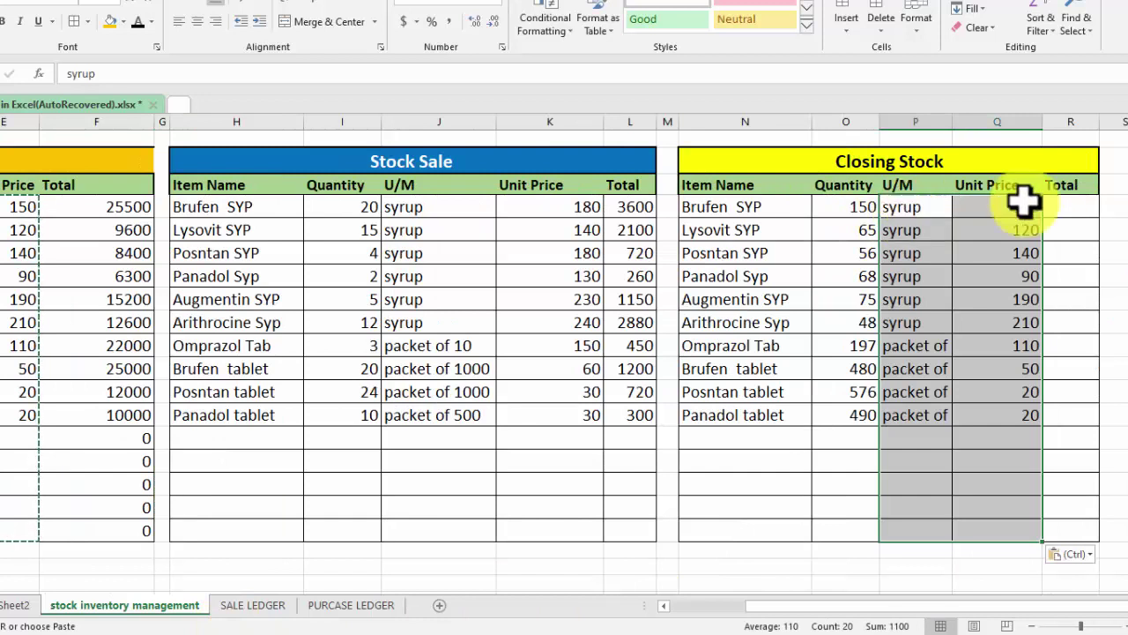
Step: Set Closing Stock Total to =Q6*O6 filled down, from 22500 for Brufen SYP to 9800
left_click(1074, 207)
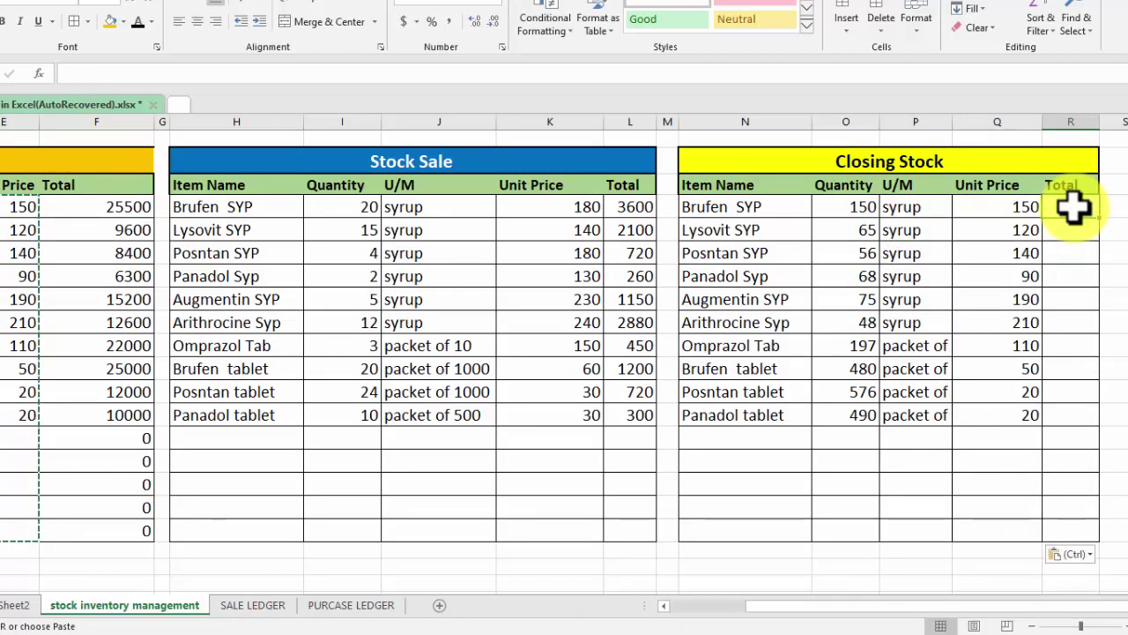
type("=")
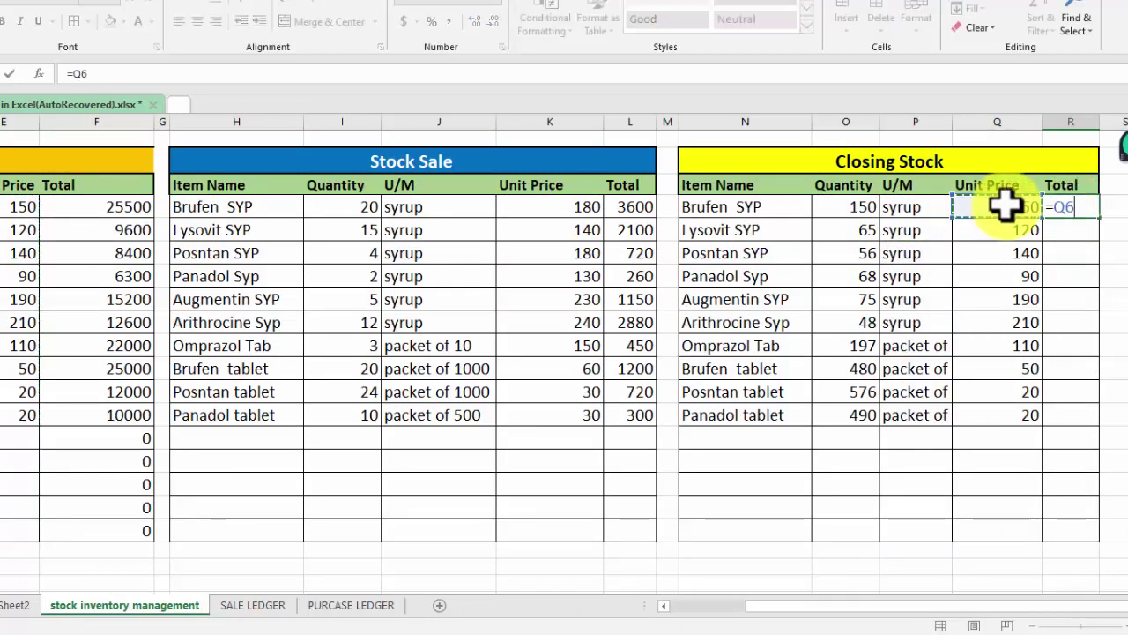
left_click(834, 208)
key("Return")
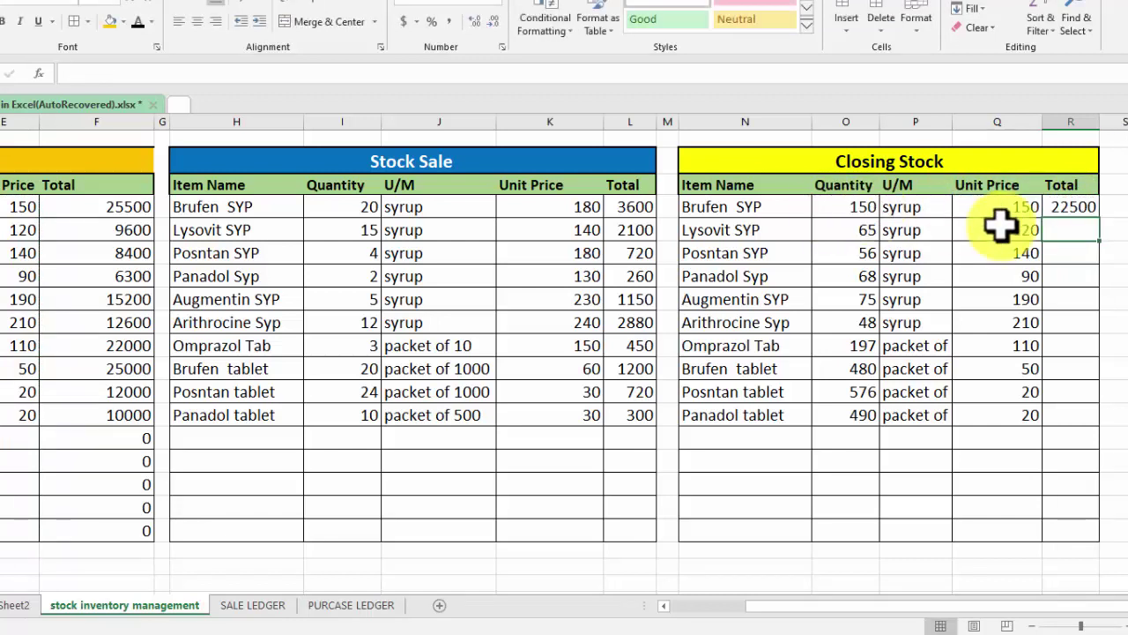
double_click(1097, 220)
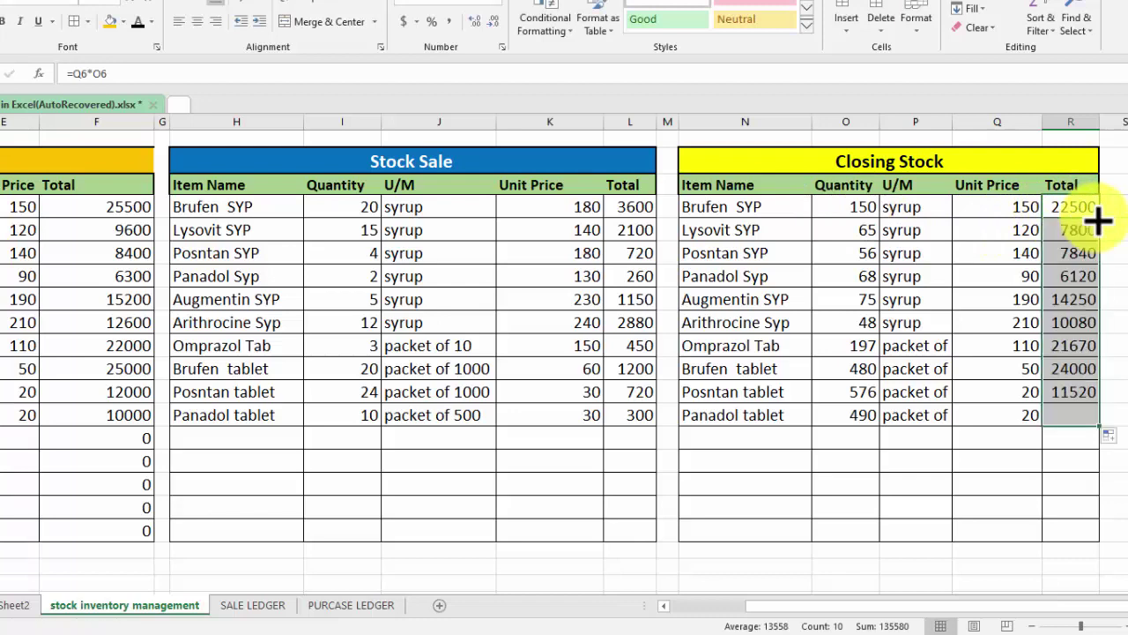
left_click(1058, 533)
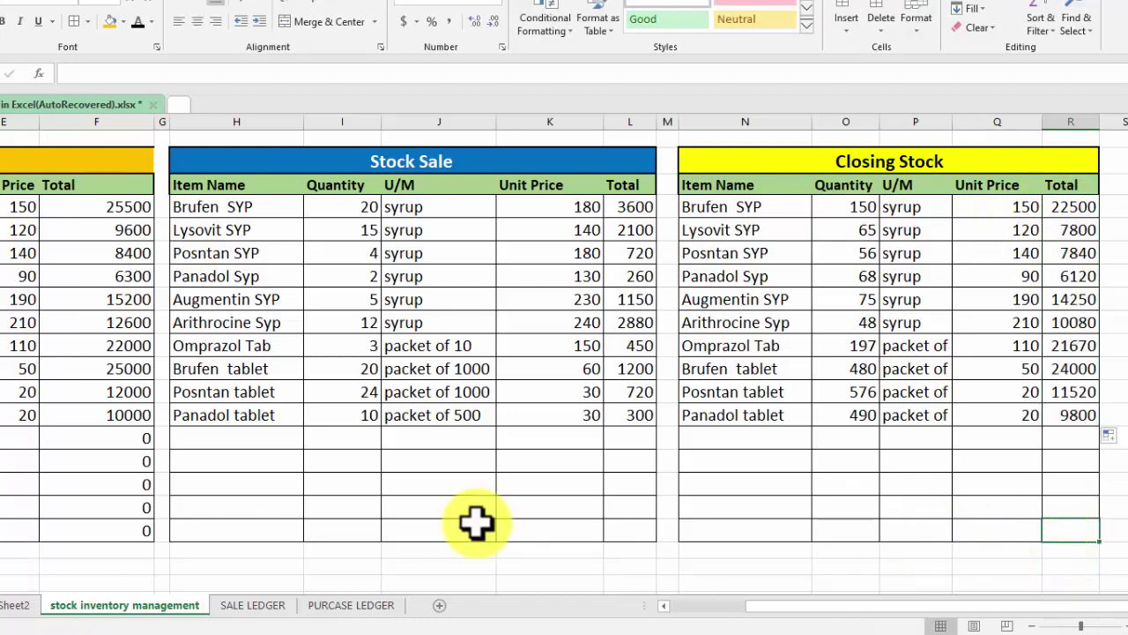
Step: AutoSum the purchase quantities in C20 and unit prices in E20
left_click_drag(684, 606, 617, 606)
left_click(215, 531)
key("alt+equal")
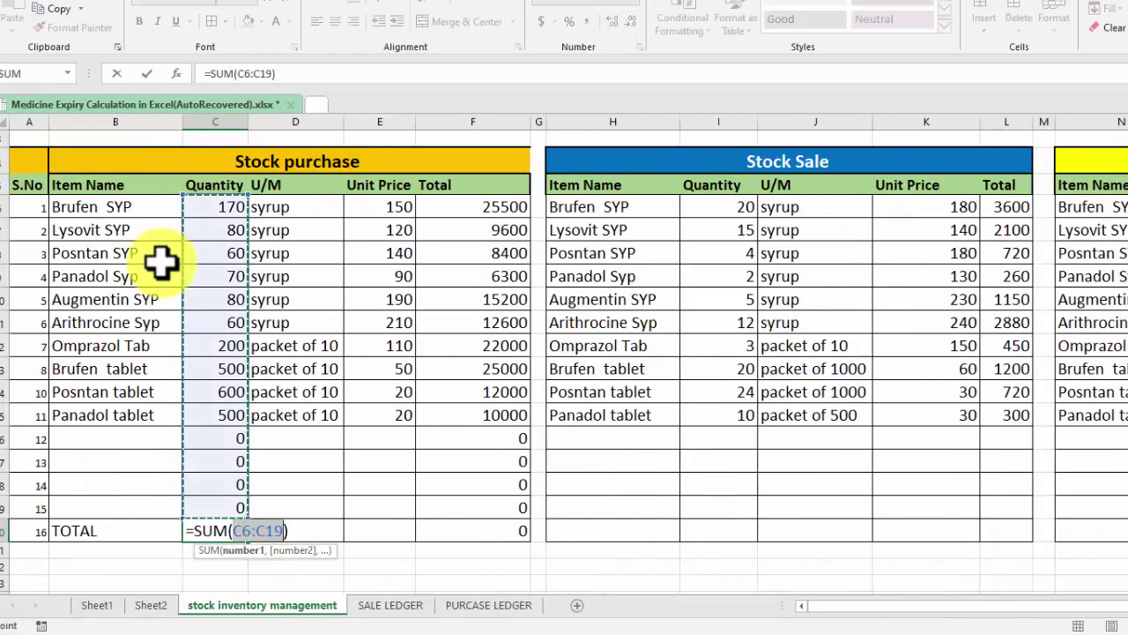
key("Return")
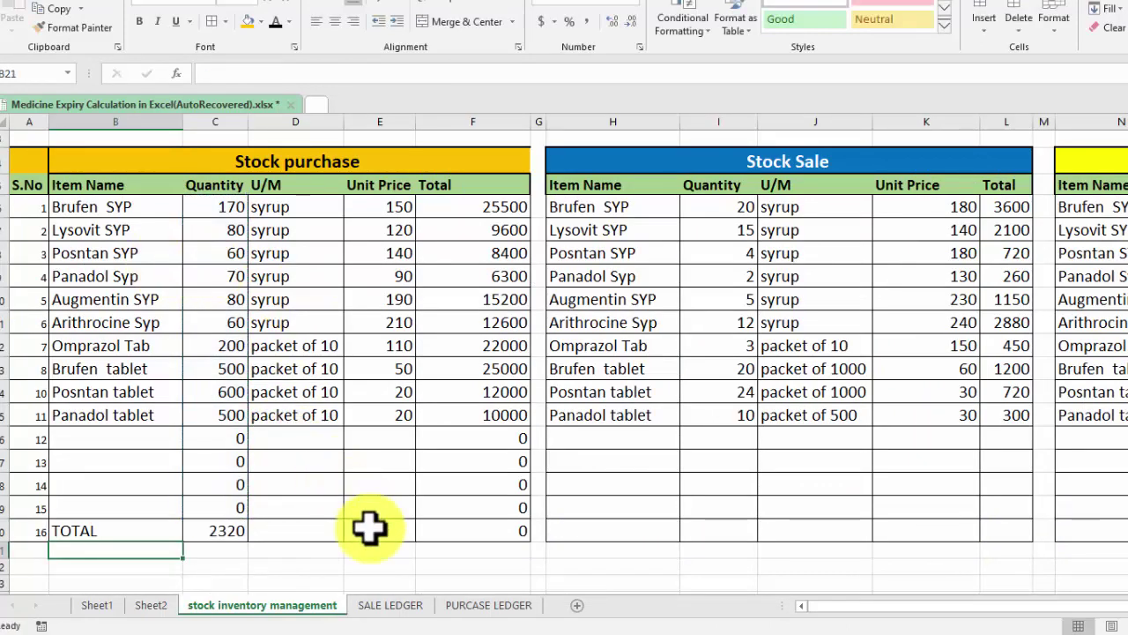
left_click(368, 527)
key("alt+equal")
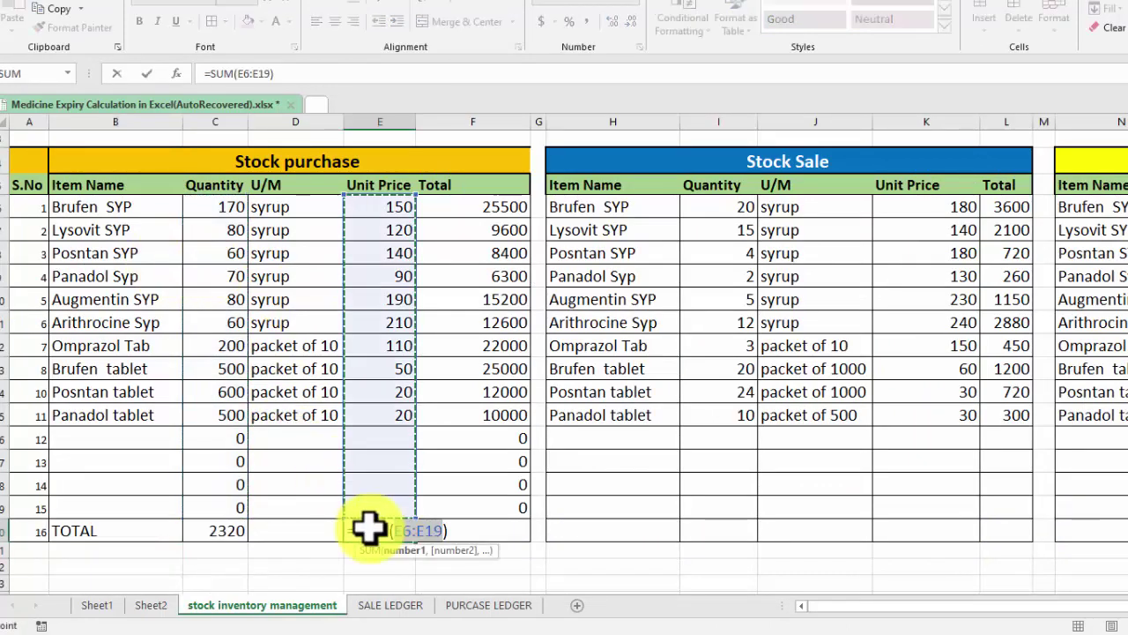
key("Return")
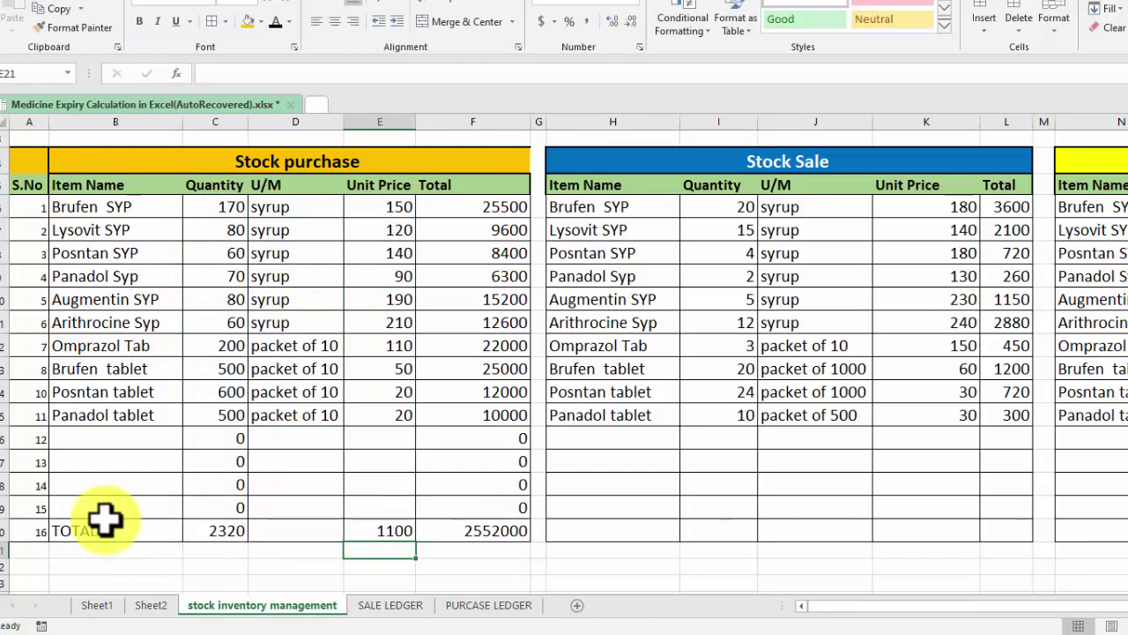
Step: Give the purchase TOTAL row thick outside borders and comma style with no decimals
left_click_drag(85, 528, 479, 531)
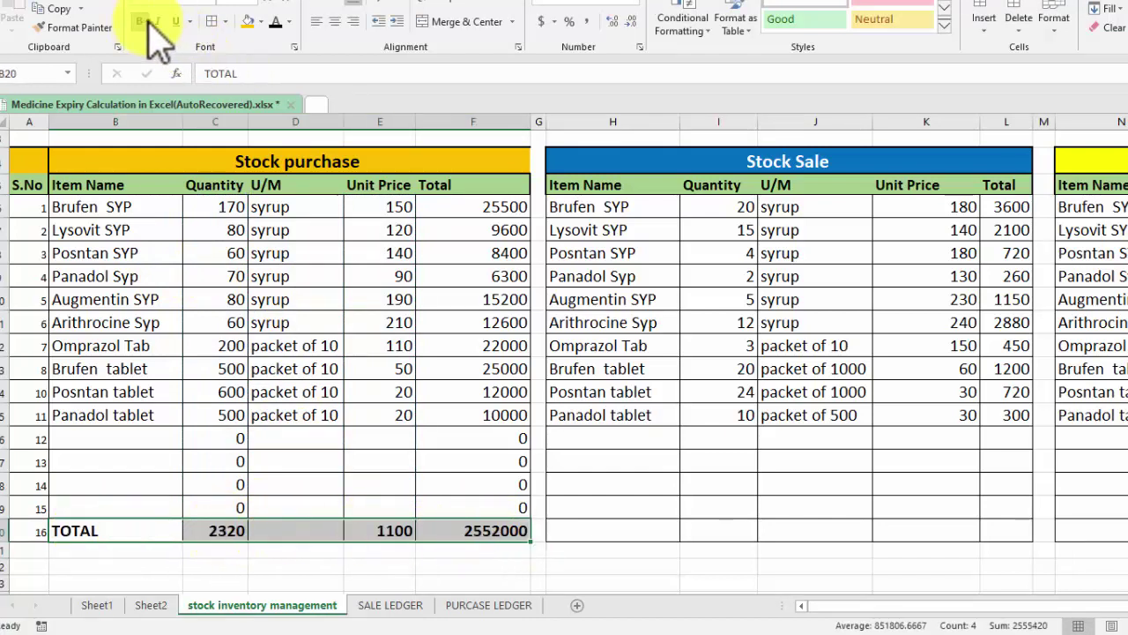
left_click(226, 22)
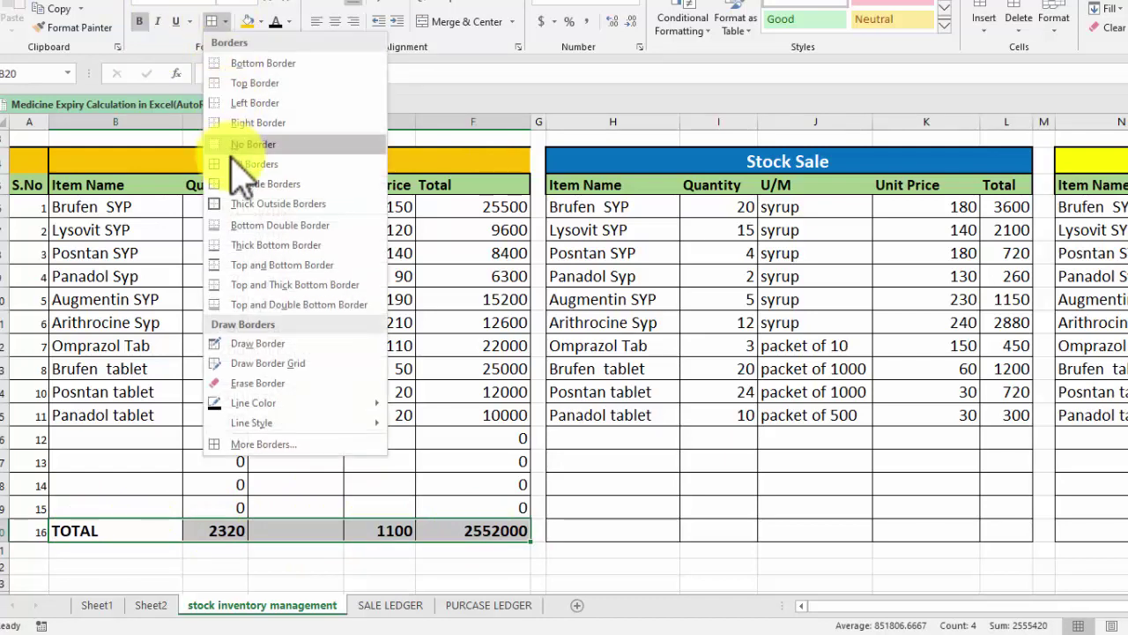
left_click(256, 203)
left_click(588, 21)
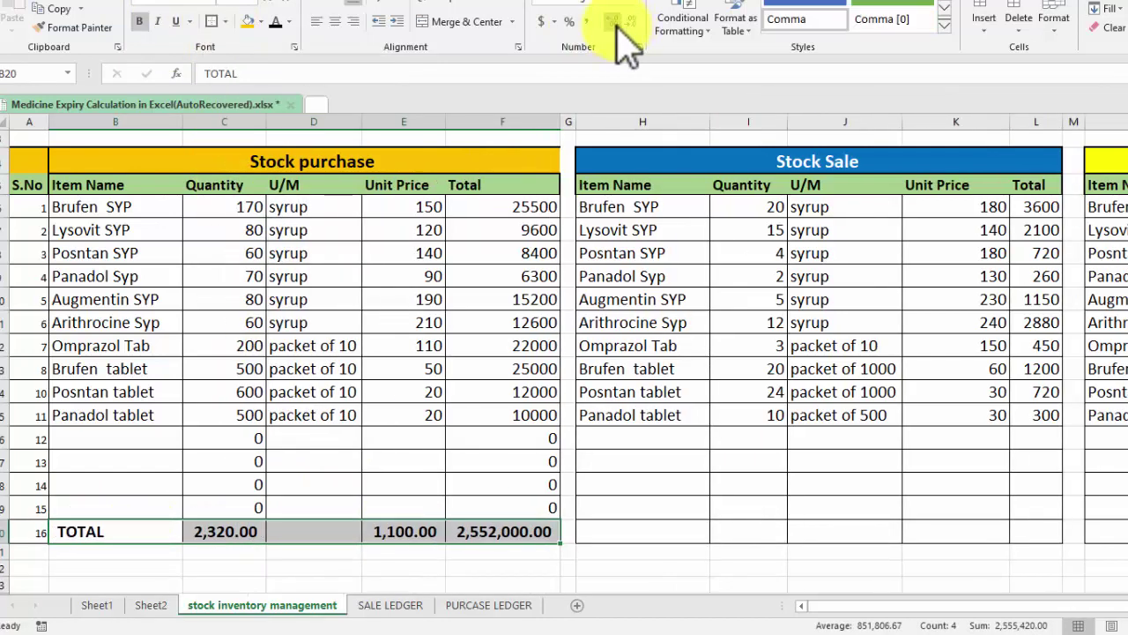
left_click(612, 22)
left_click(628, 22)
left_click(628, 22)
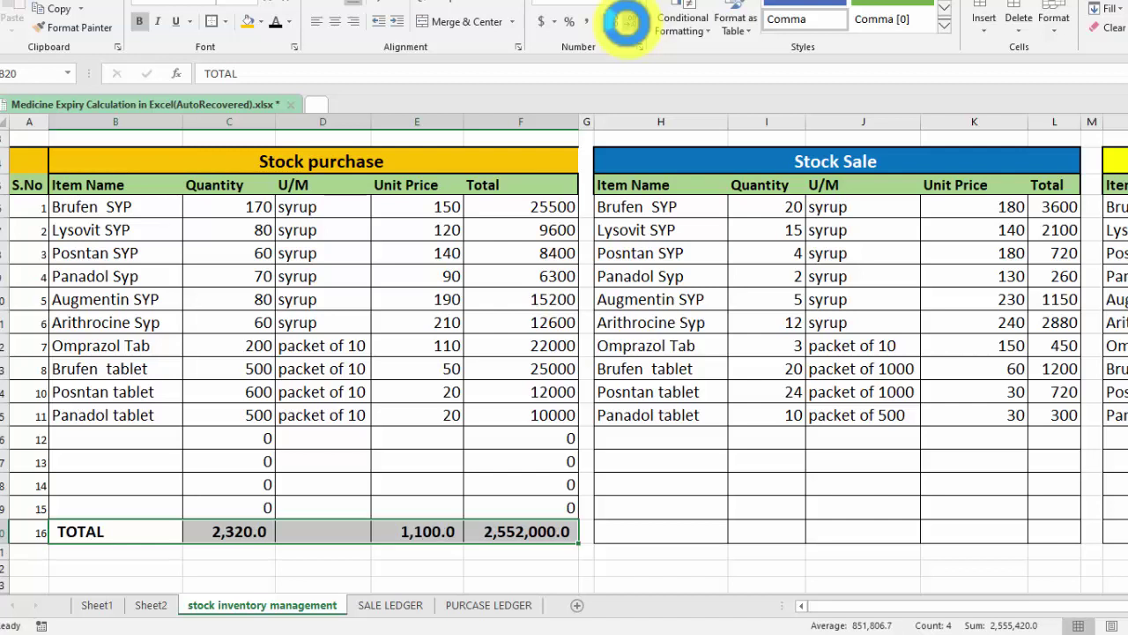
left_click(627, 22)
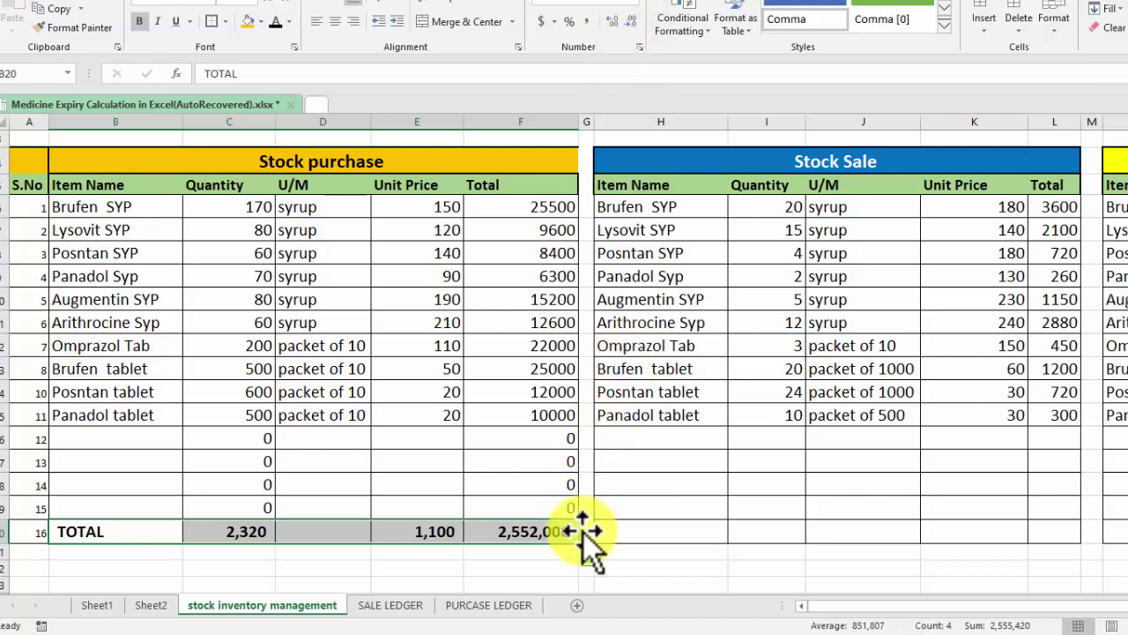
left_click(626, 532)
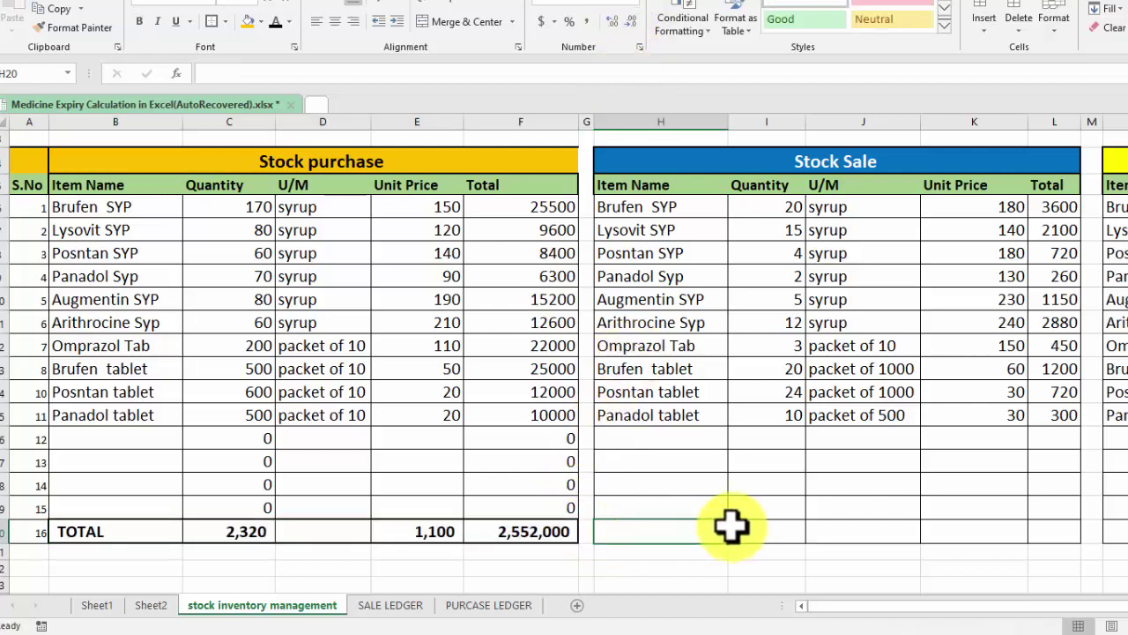
Step: Label H20 TOTAL and AutoSum the sold quantity, Unit Price in K20 and Total in L20
type("TOTAL")
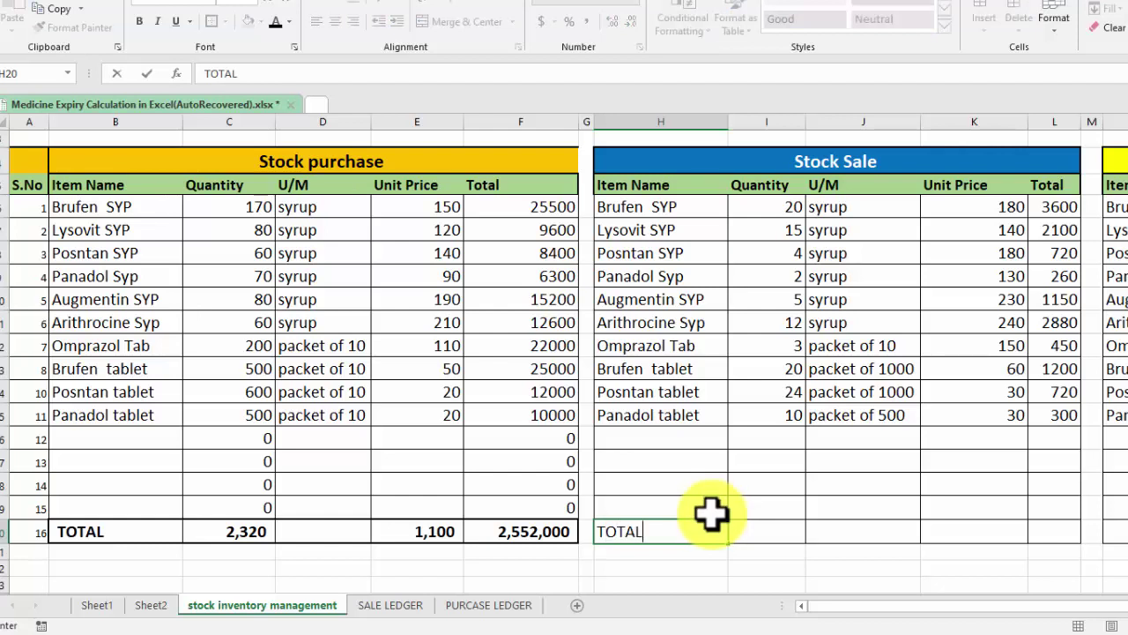
key("Tab")
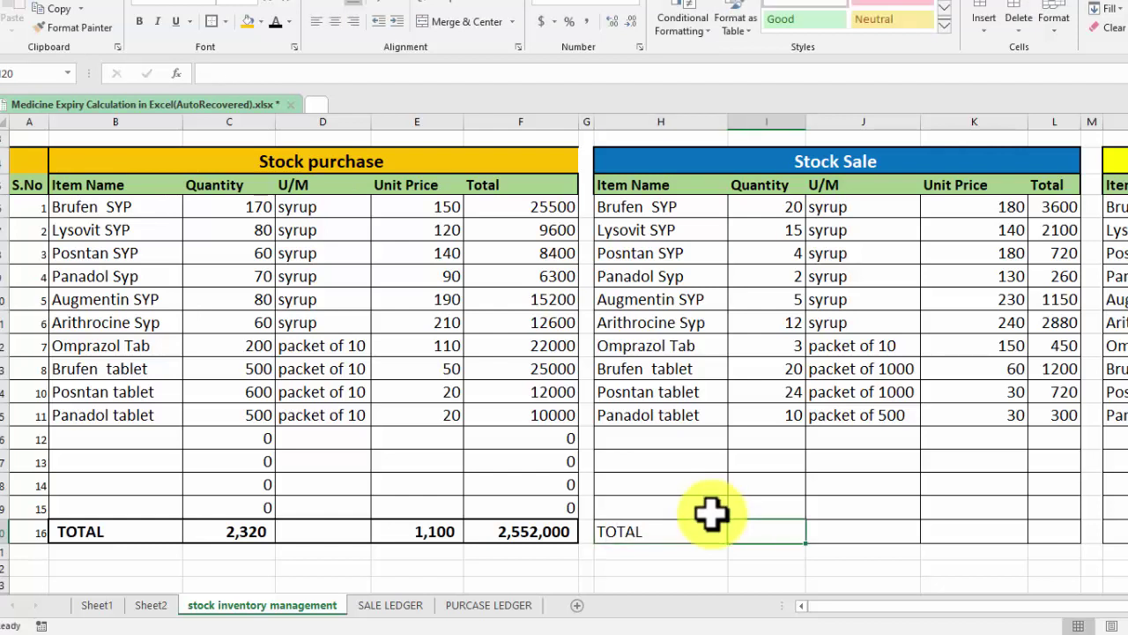
key("alt+equal")
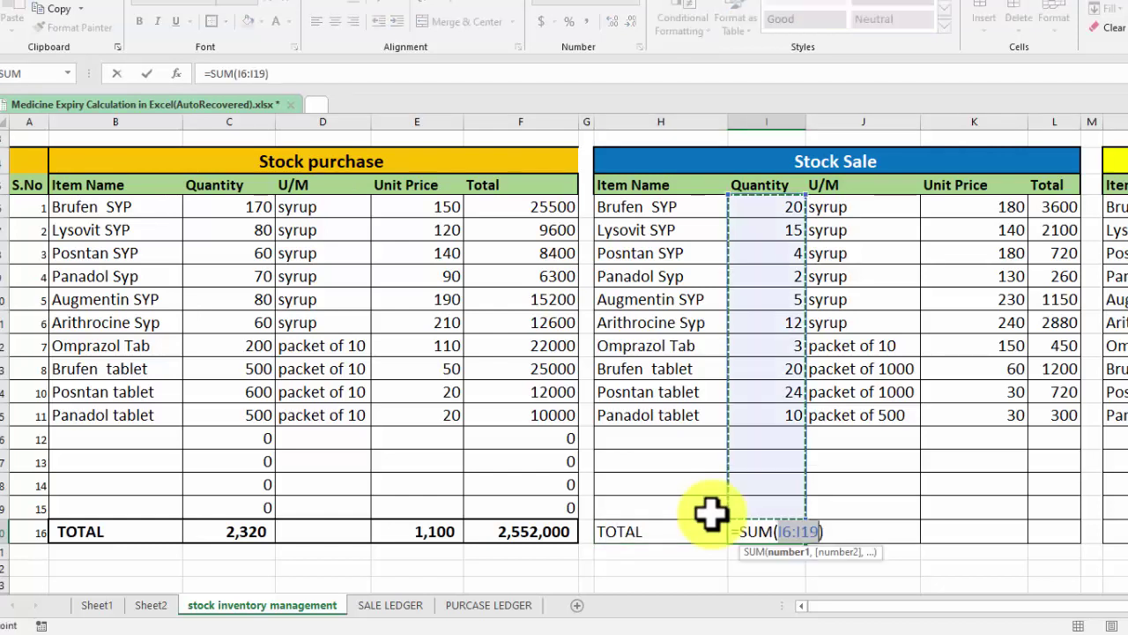
key("Return")
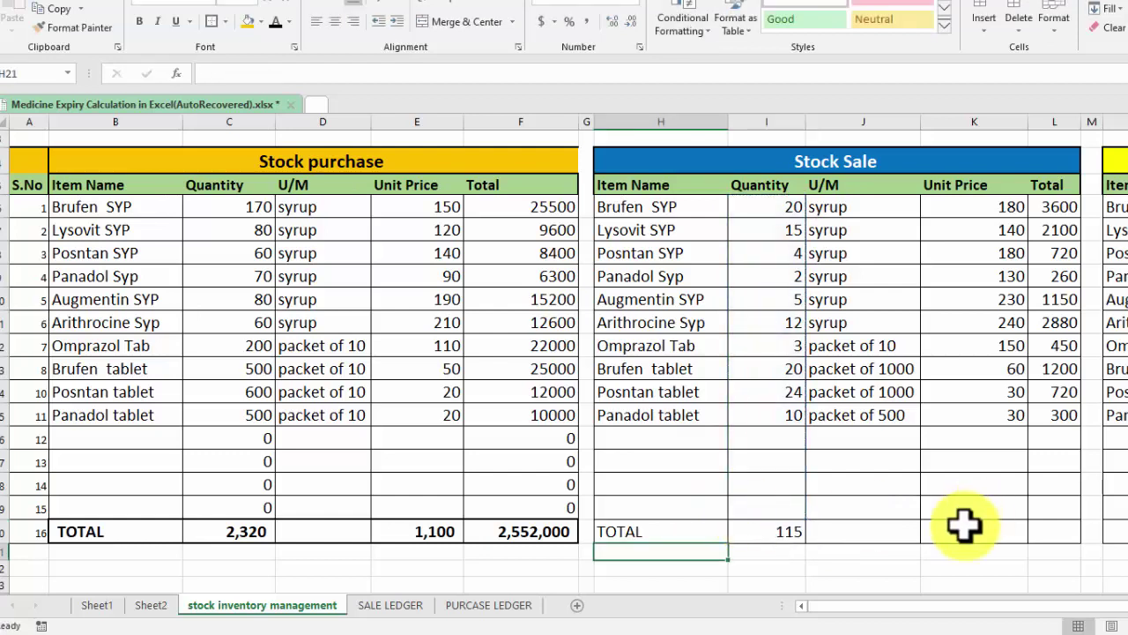
left_click(964, 526)
key("alt+equal")
key("Return")
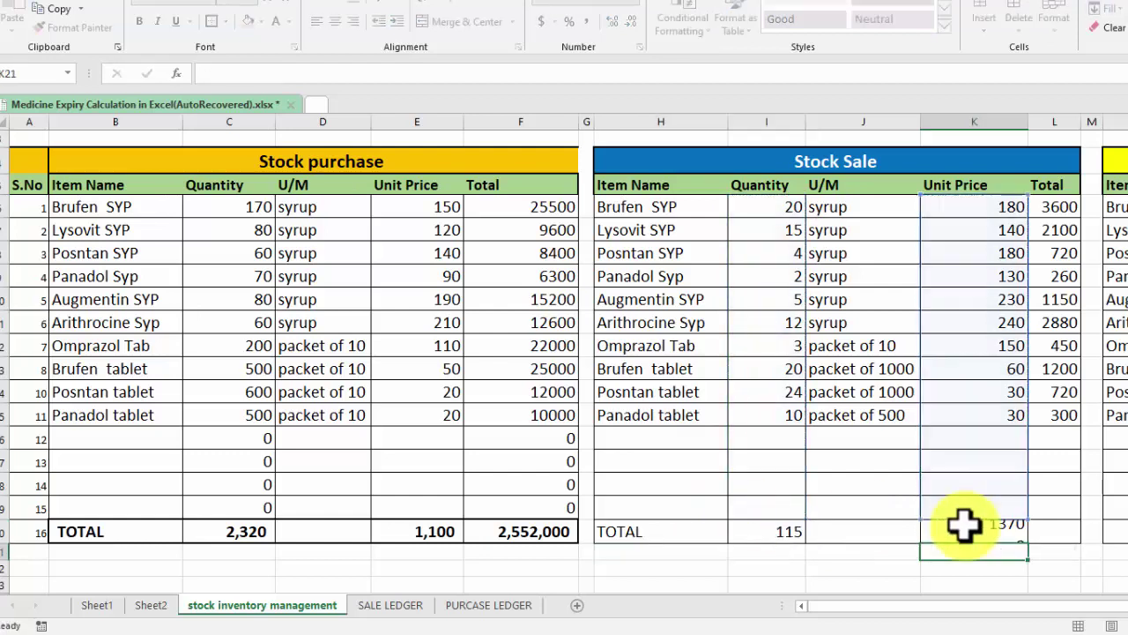
left_click(1035, 535)
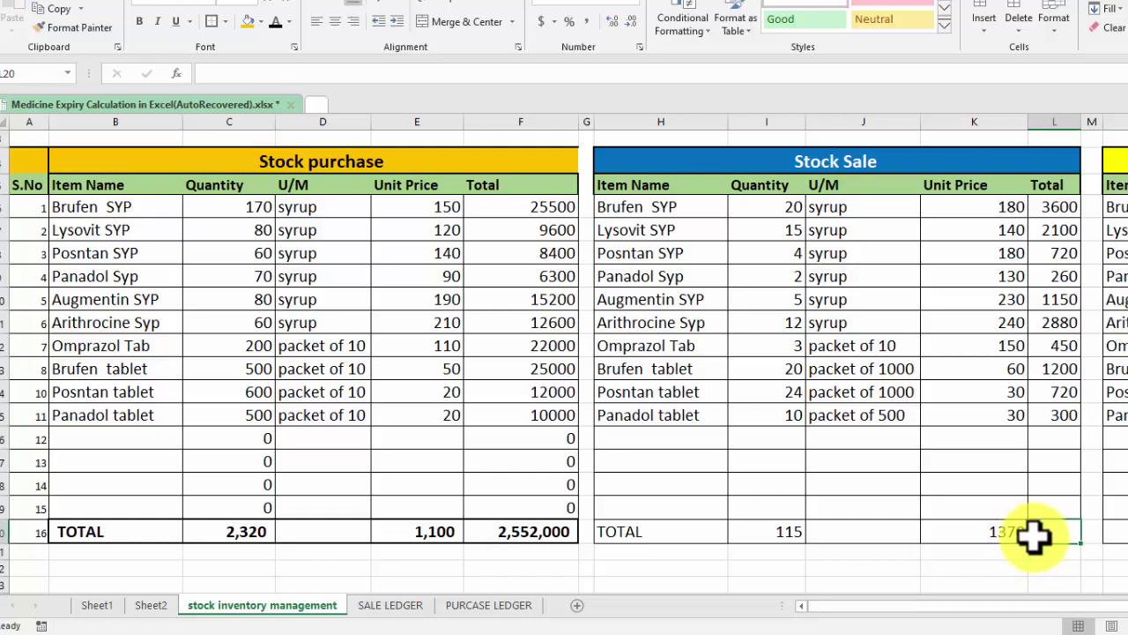
key("alt+equal")
key("Return")
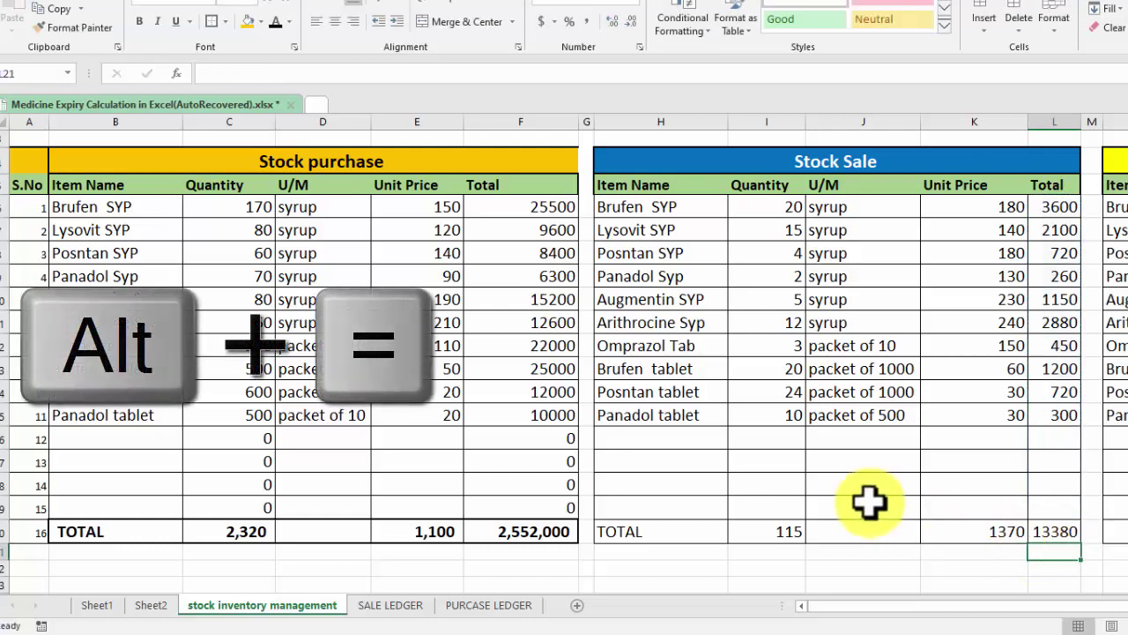
Step: Format H20:L20 as comma-separated whole numbers: 115, 1,370 and 13,380
left_click_drag(636, 531, 1054, 532)
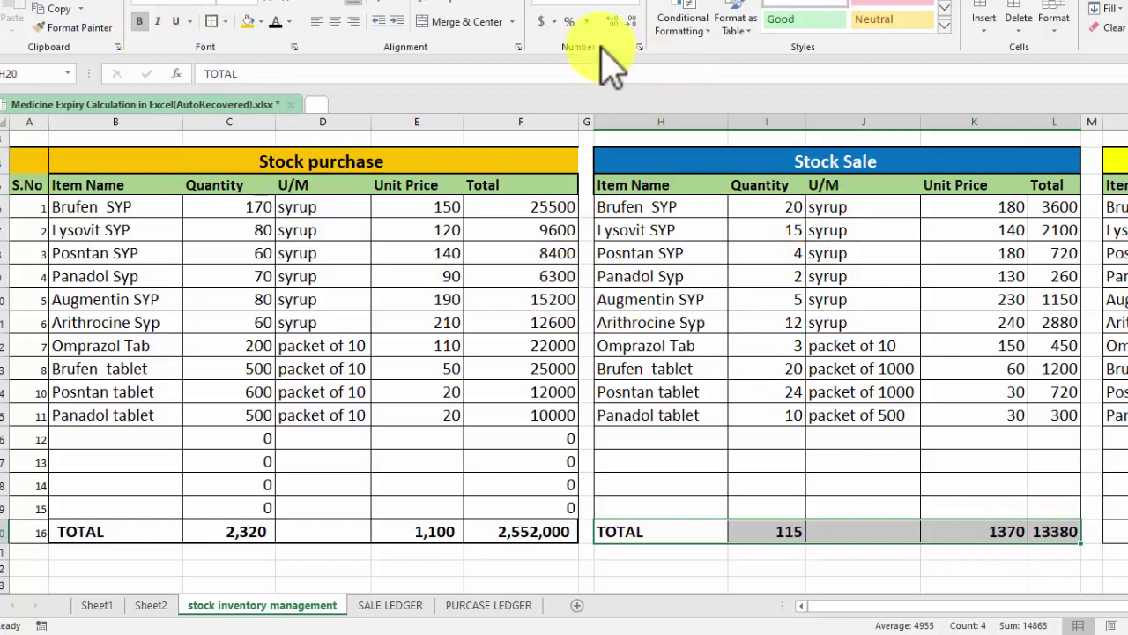
left_click(589, 23)
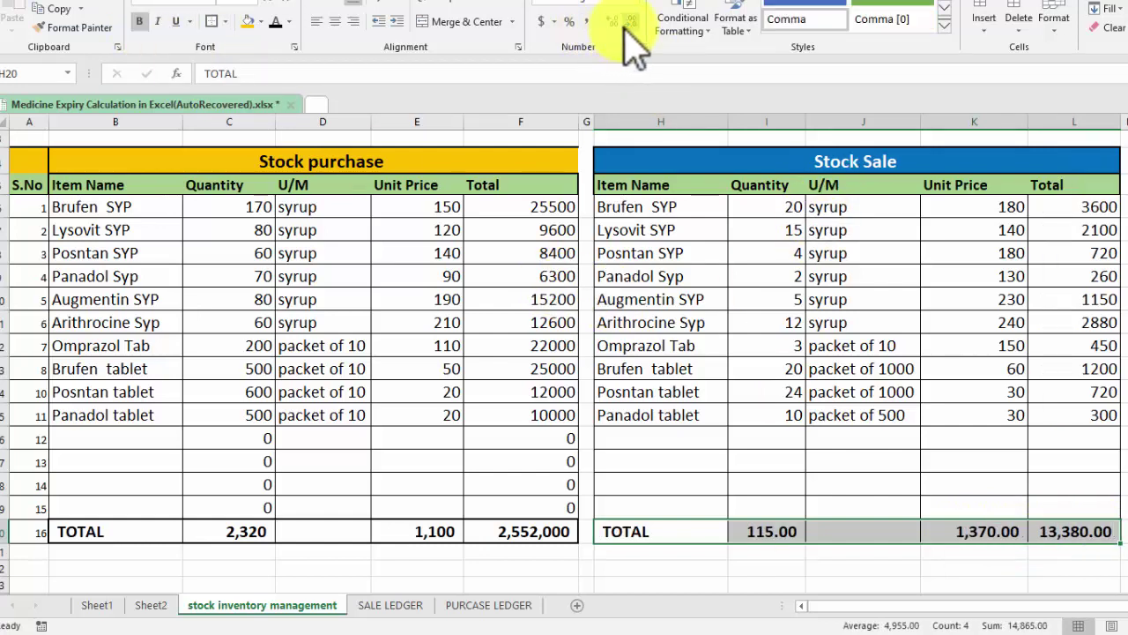
double_click(631, 21)
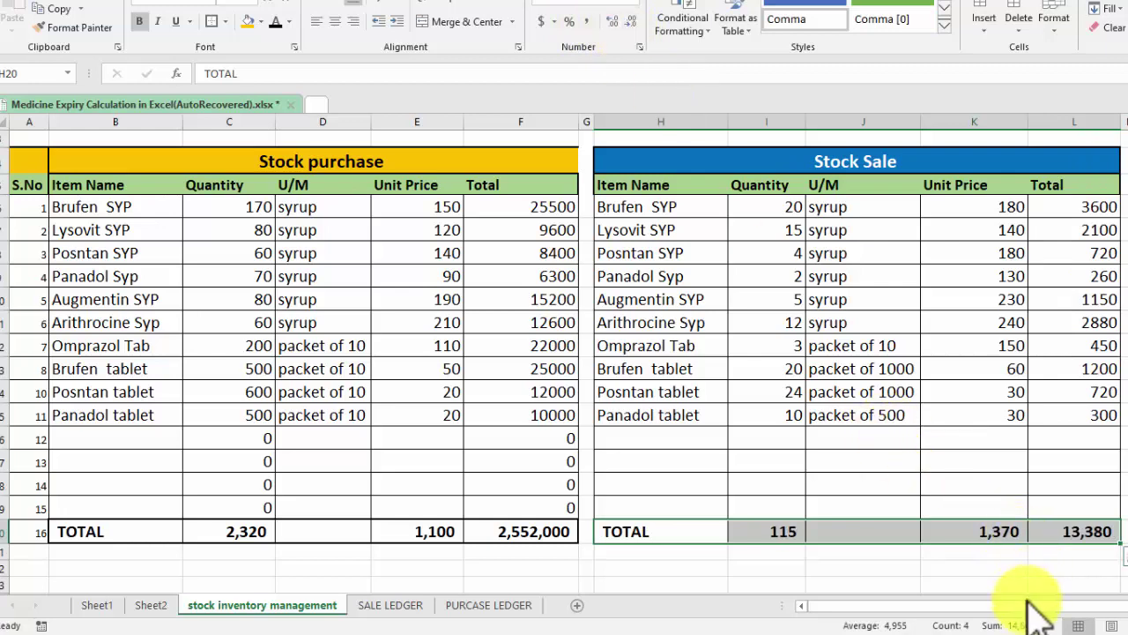
left_click_drag(1032, 604, 1085, 605)
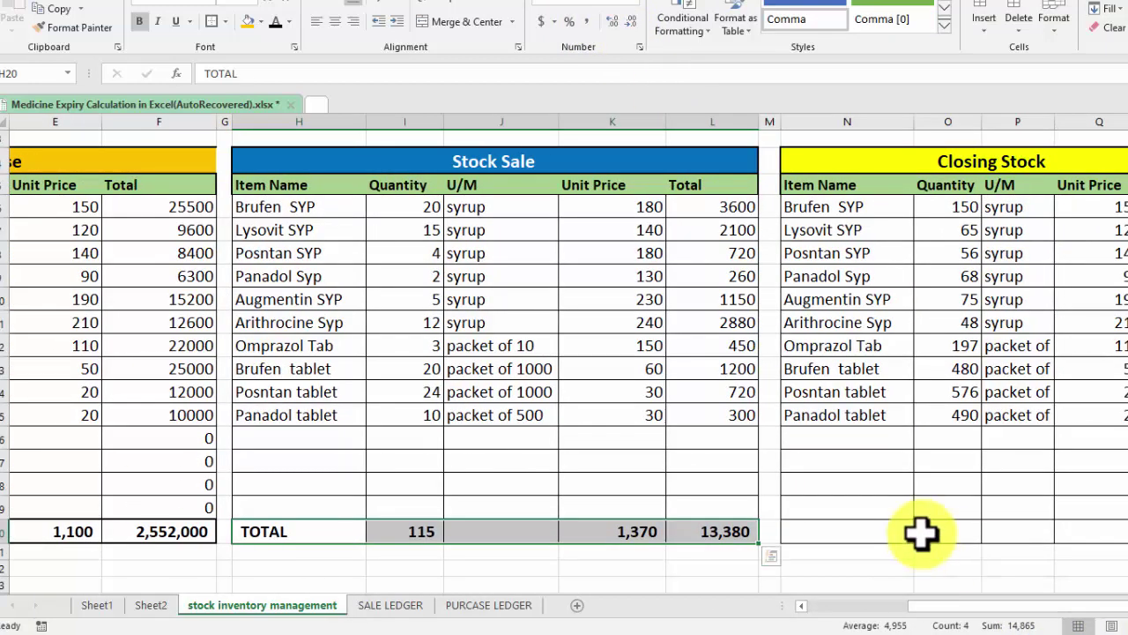
Step: Label N20 TOTAL and AutoSum Closing Stock quantity O20, unit price Q20 and total R20
left_click(861, 529)
type("TA")
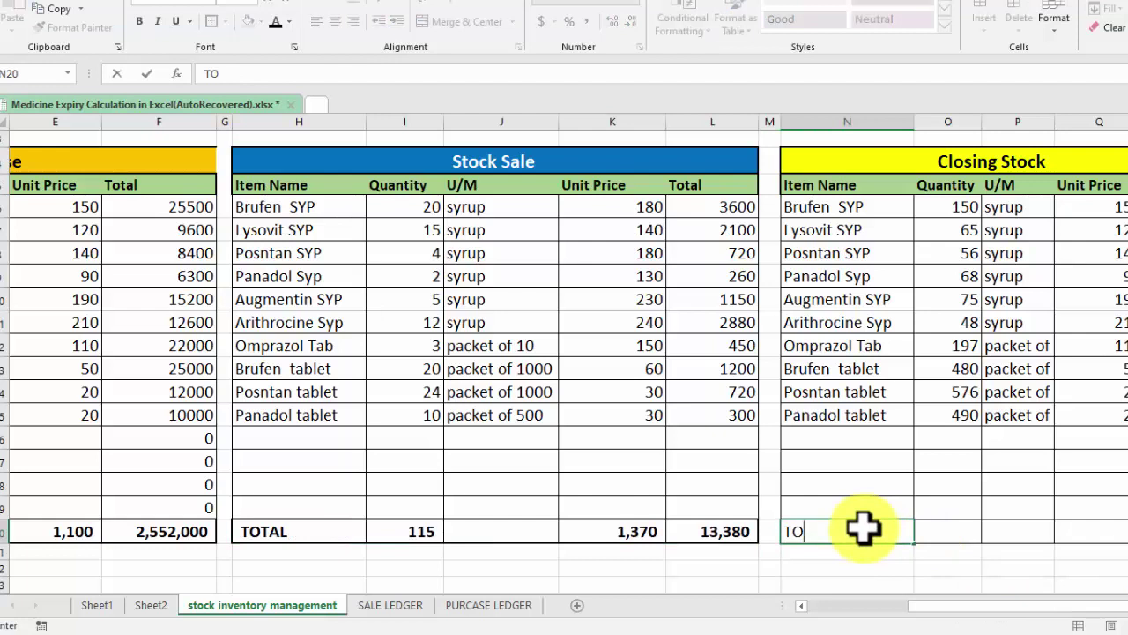
type("L")
key("Tab")
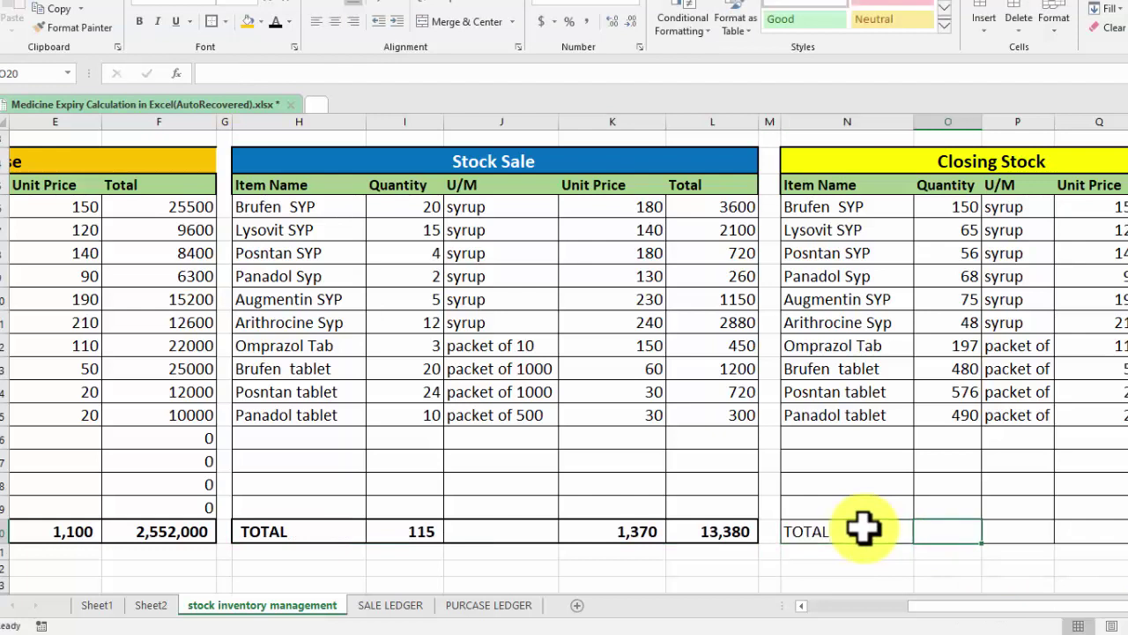
key("alt+equal")
key("Return")
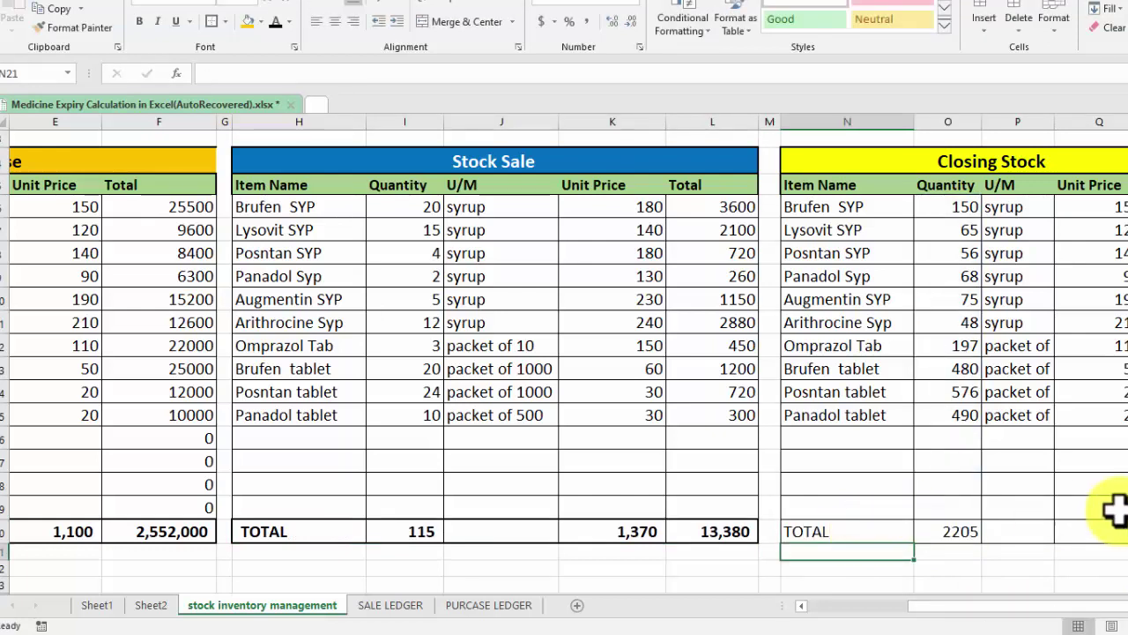
left_click(1104, 527)
key("alt+equal")
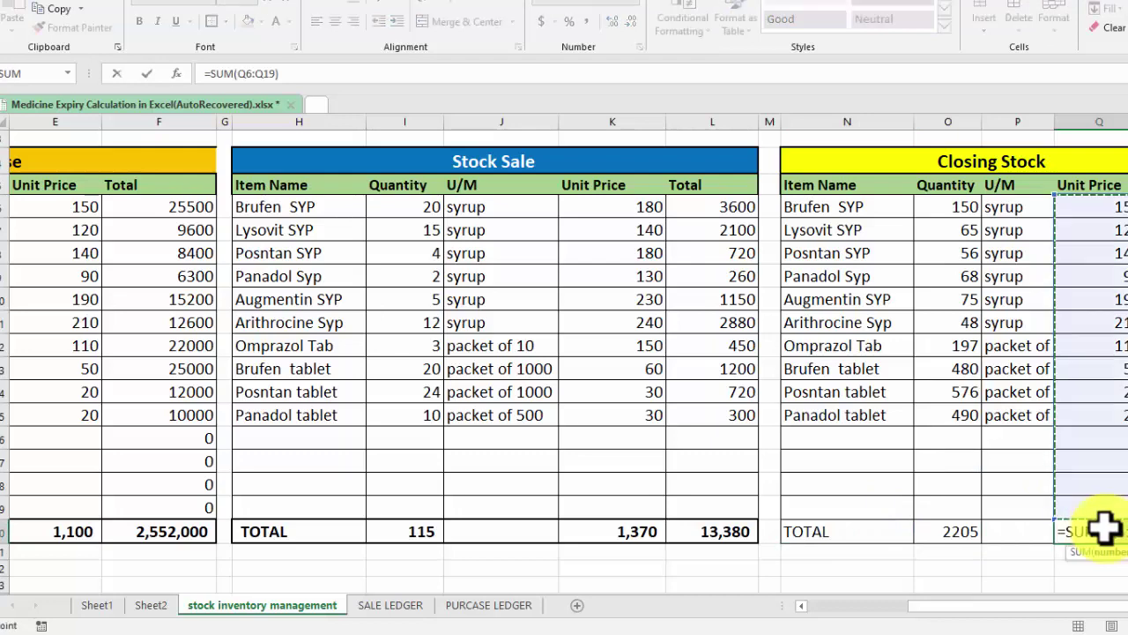
key("Tab")
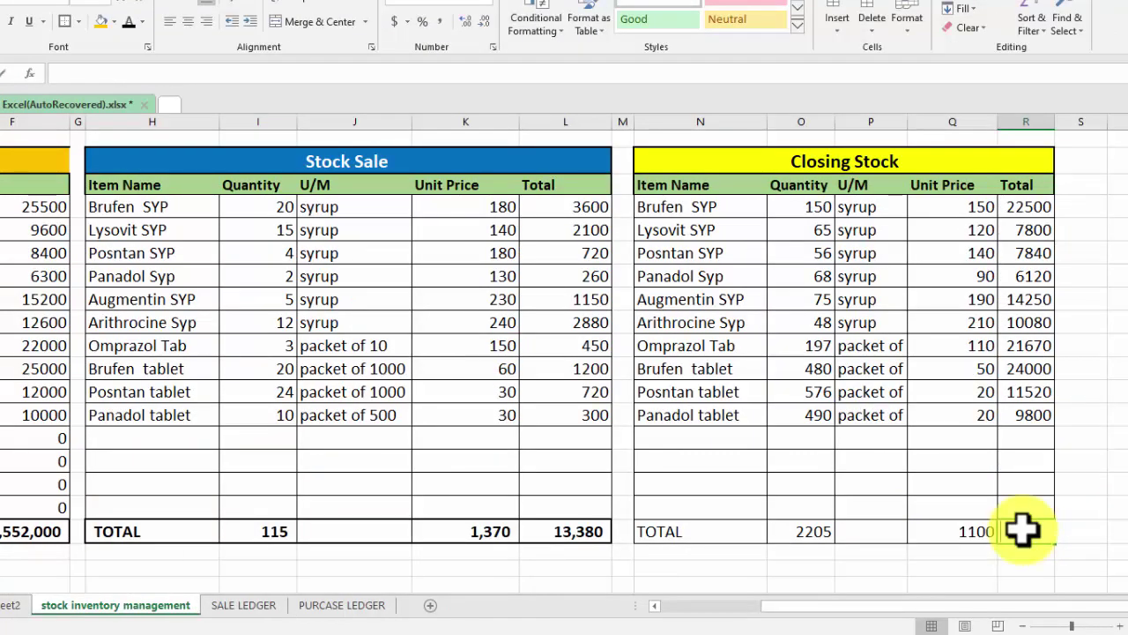
key("alt+equal")
key("Return")
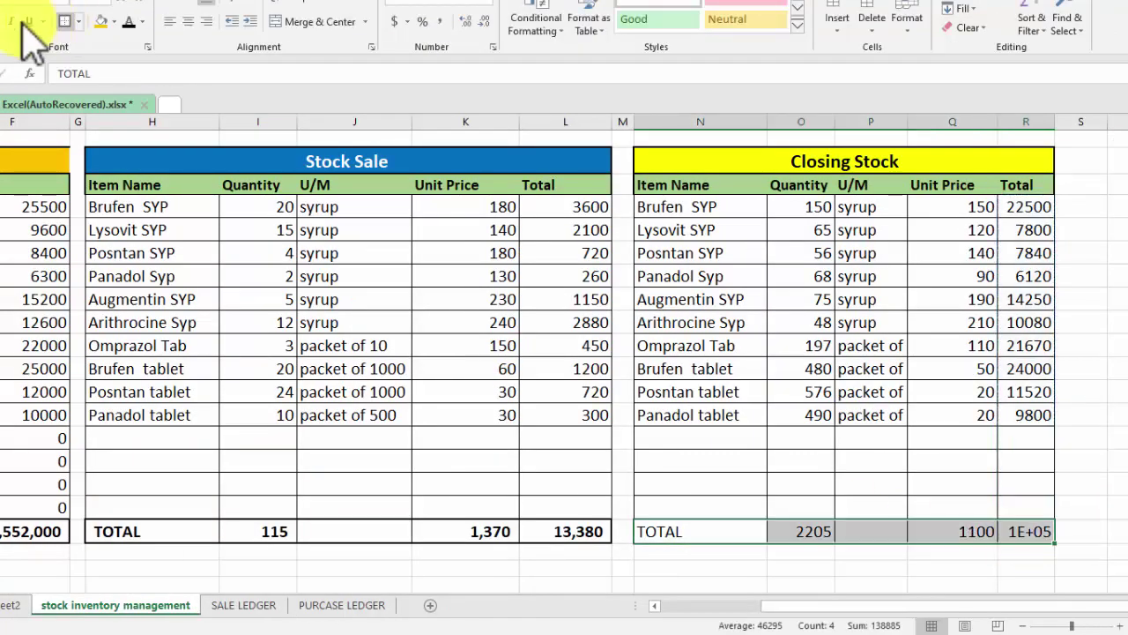
Step: Format the Closing Stock TOTAL row as comma-separated whole numbers: 2,205, 1,100 and 135,580
left_click(10, 22)
left_click(11, 21)
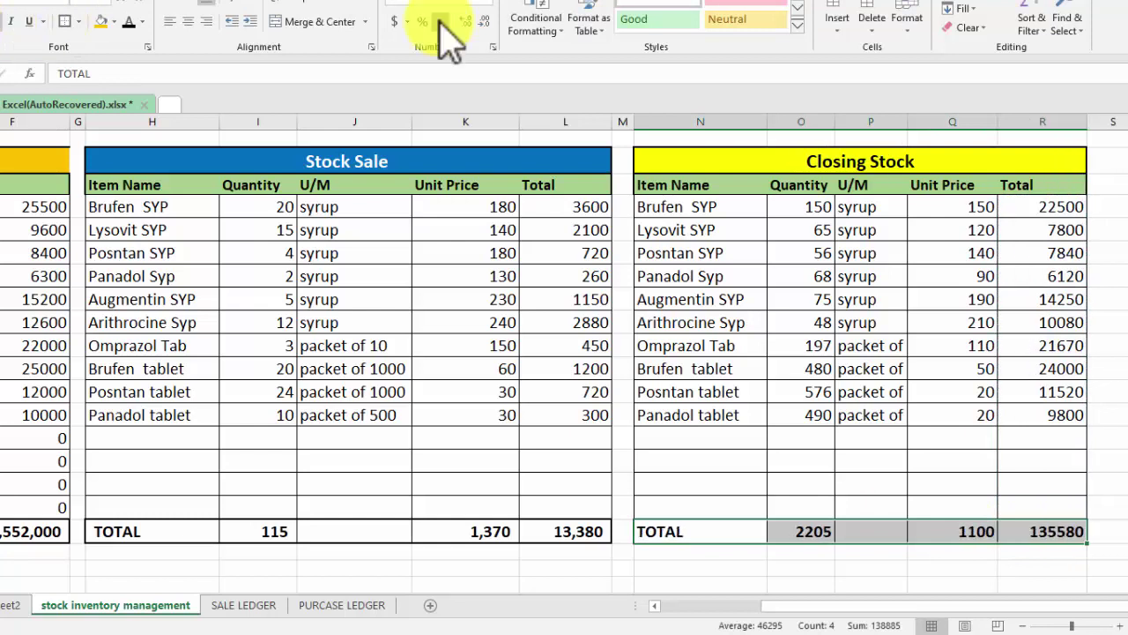
left_click(441, 21)
left_click(481, 21)
left_click(482, 22)
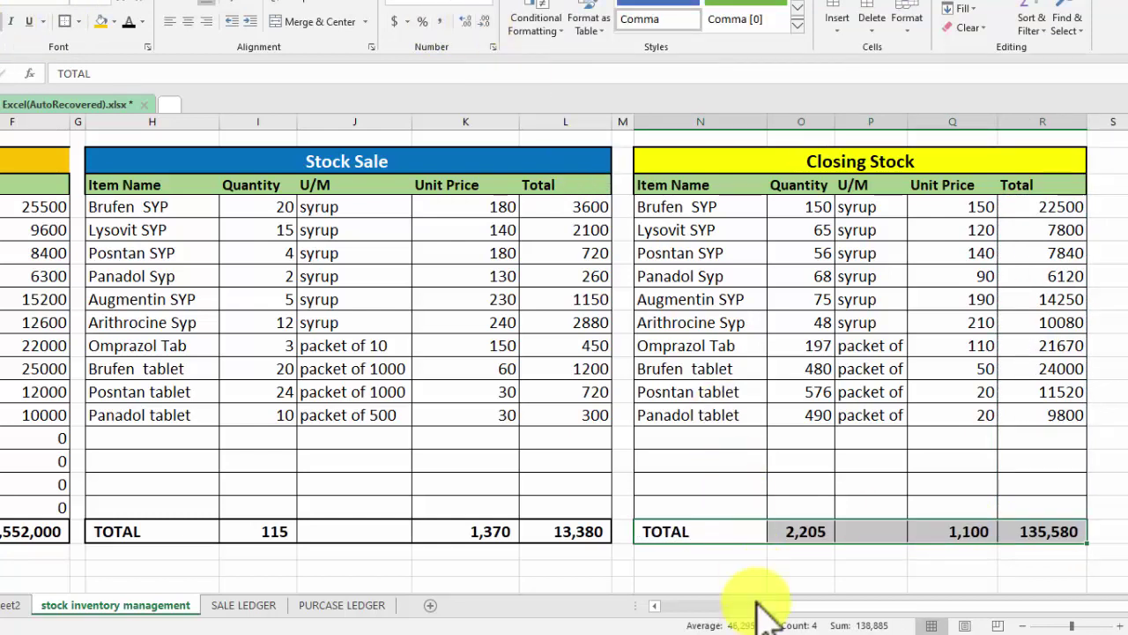
left_click(738, 579)
Step: Save the workbook with Ctrl+S and review the three tables' TOTAL rows
key("ctrl+s")
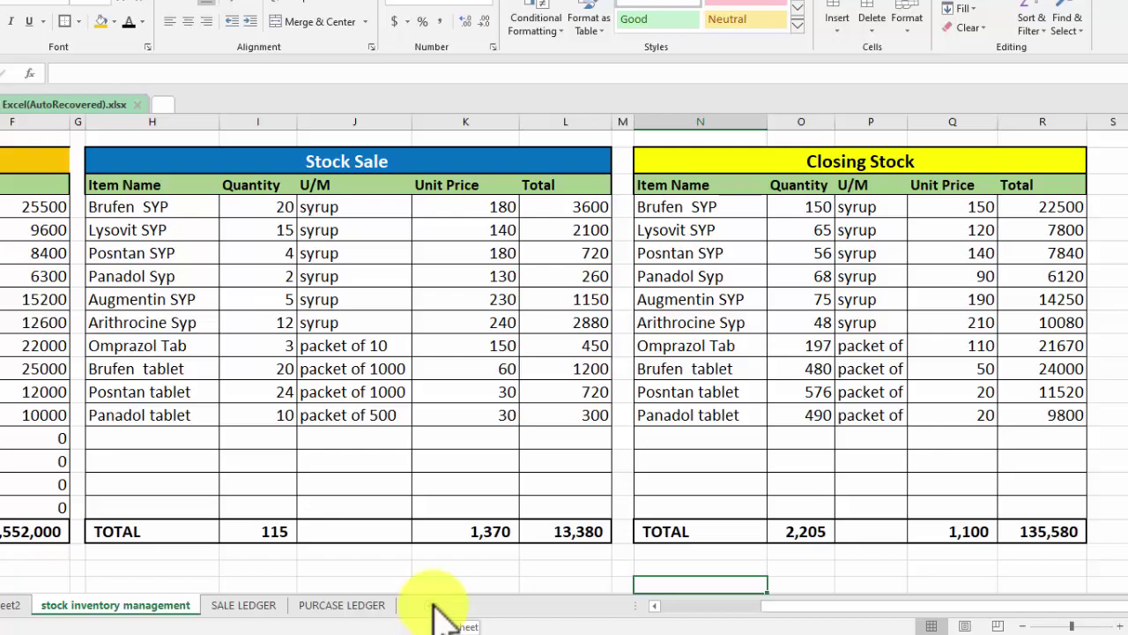
scroll(1116, 118, "up", 2)
scroll(739, 609, "left", 5)
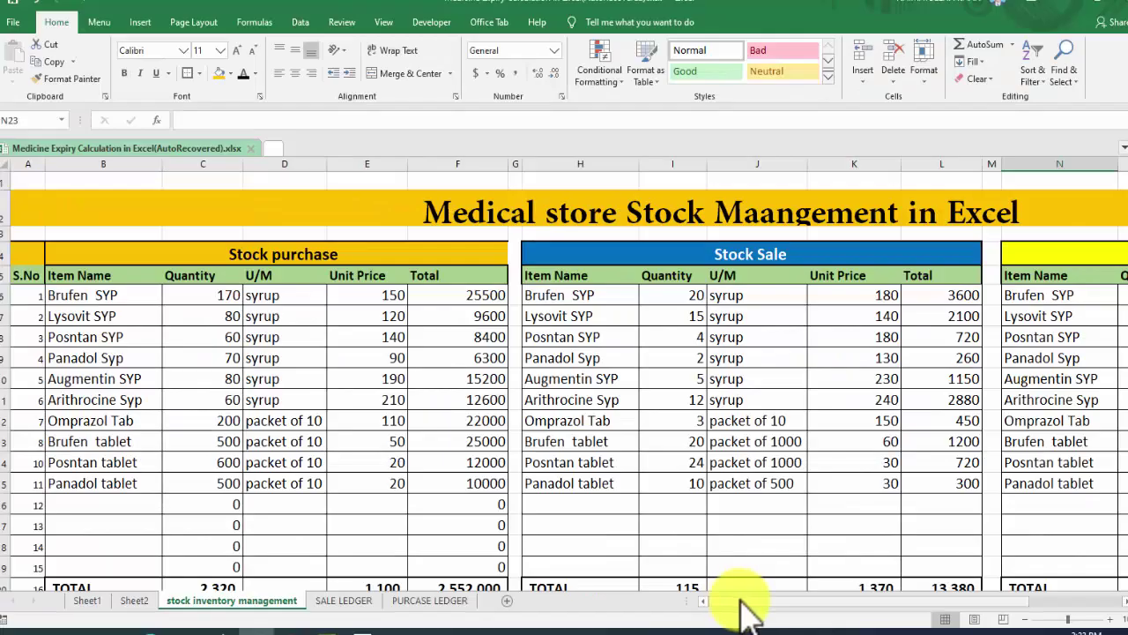
left_click_drag(741, 608, 932, 609)
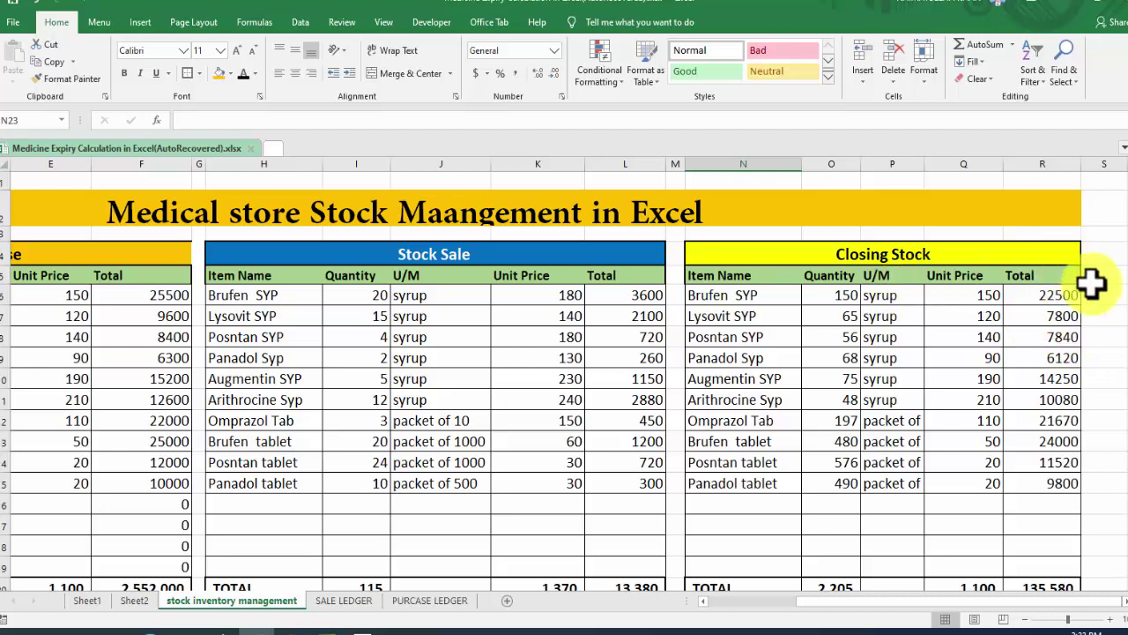
Step: Open Sheet2's expiry table, check the Days Left formula in D3 and select Status cells E3:E10
left_click(134, 600)
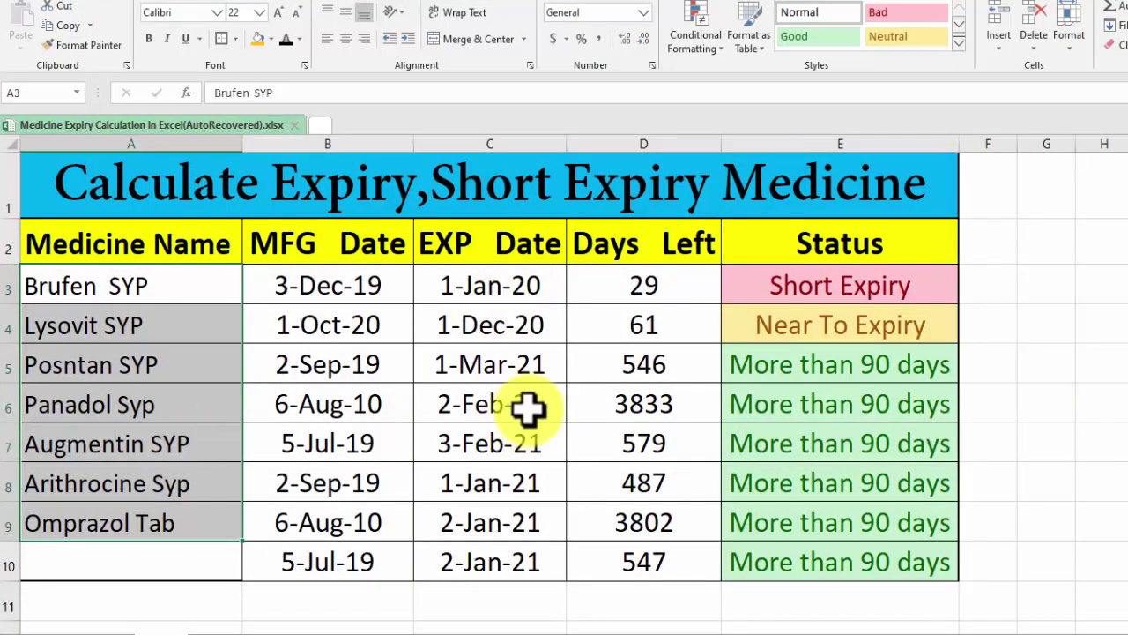
left_click(656, 286)
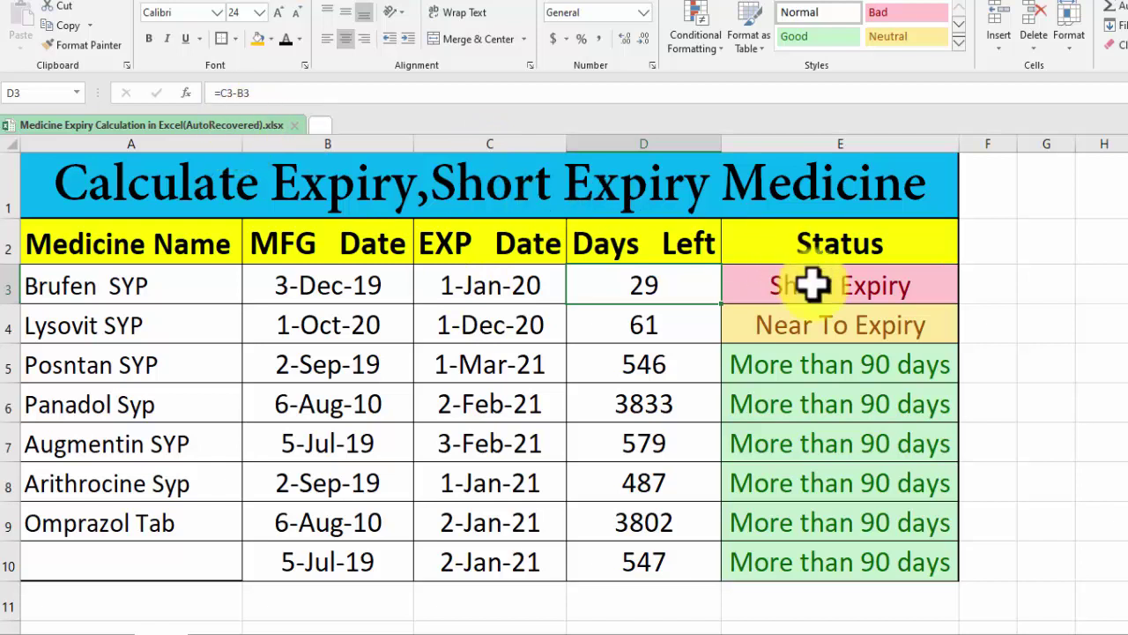
left_click_drag(812, 284, 835, 548)
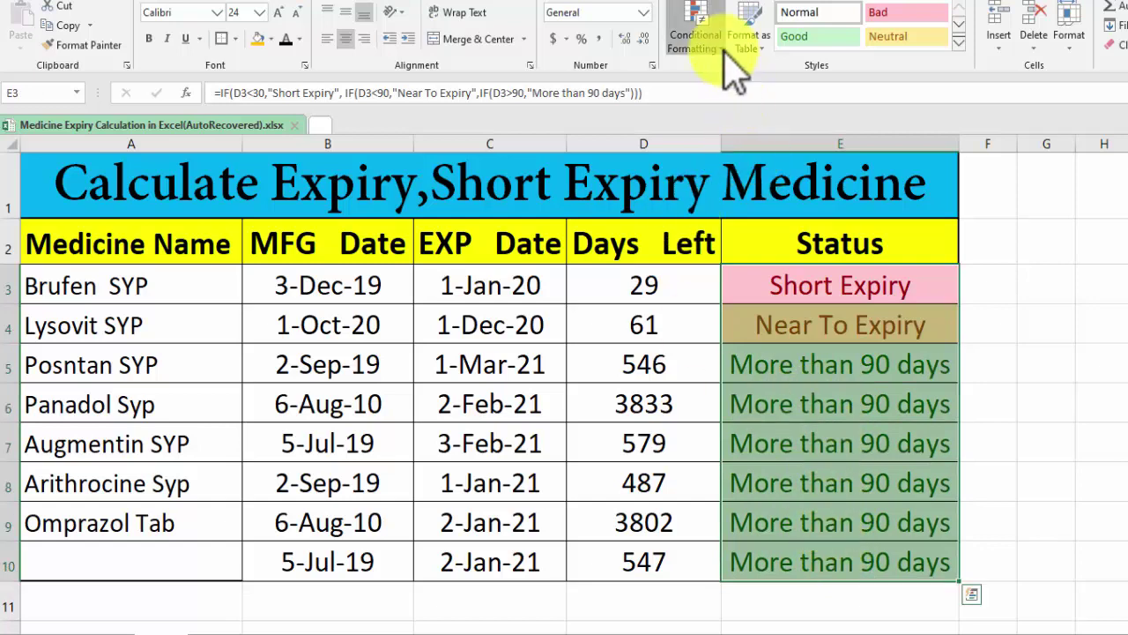
left_click(700, 40)
left_click(705, 44)
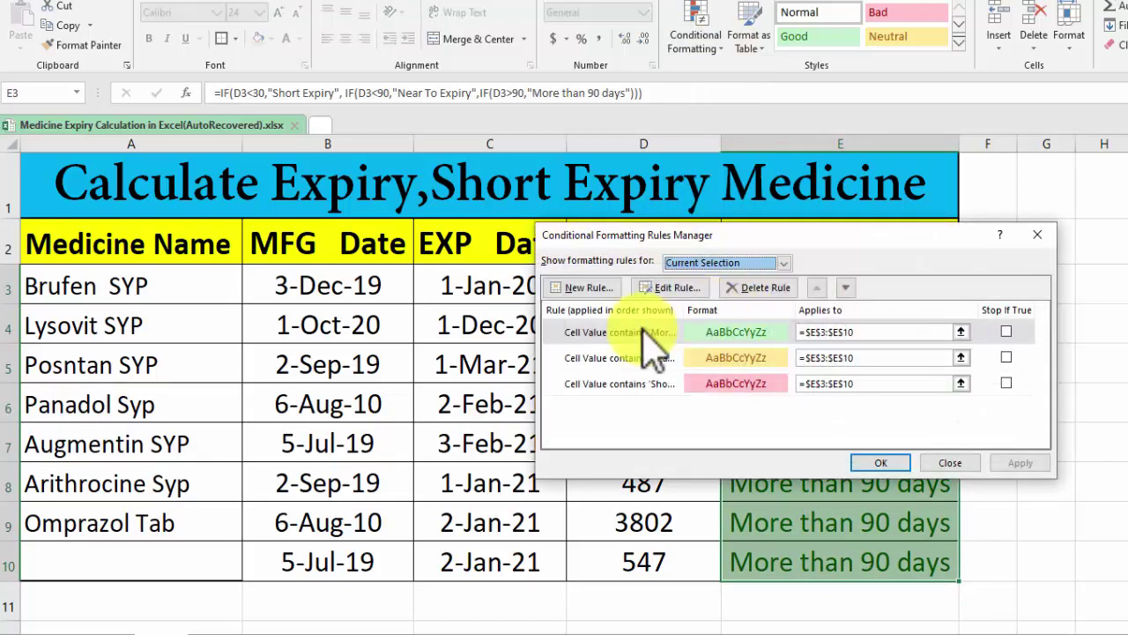
left_click(608, 335)
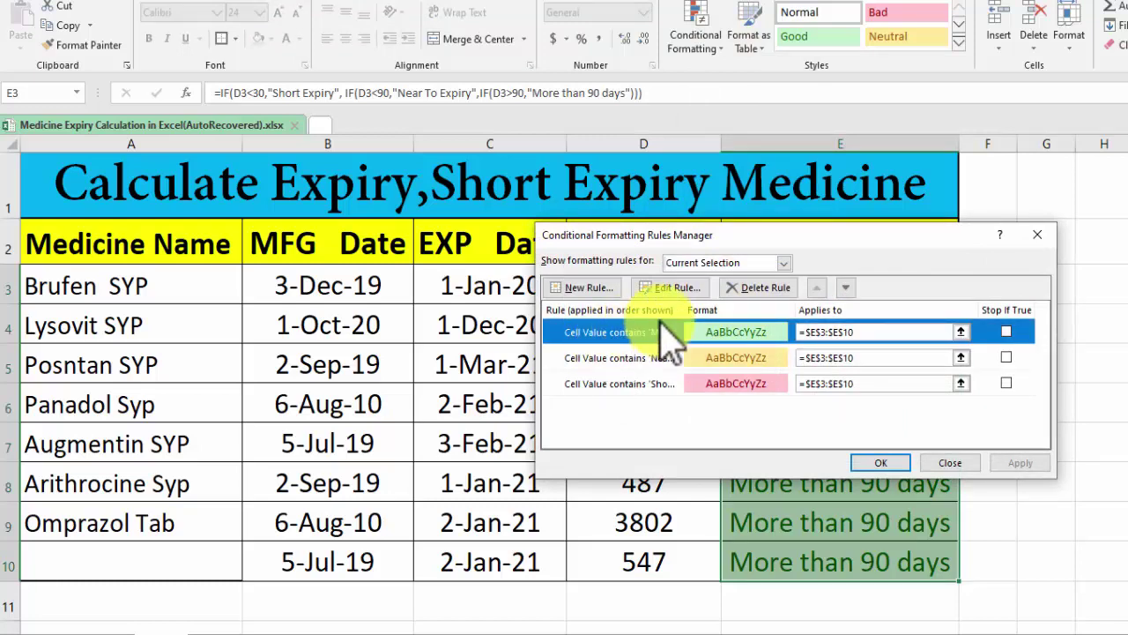
left_click(671, 287)
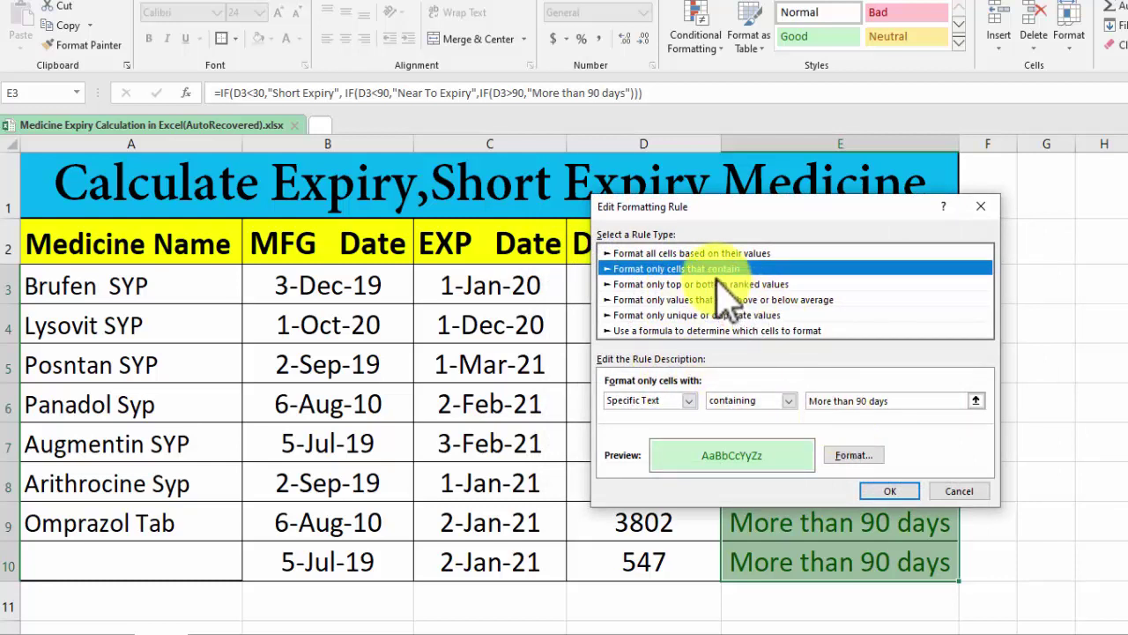
left_click(959, 492)
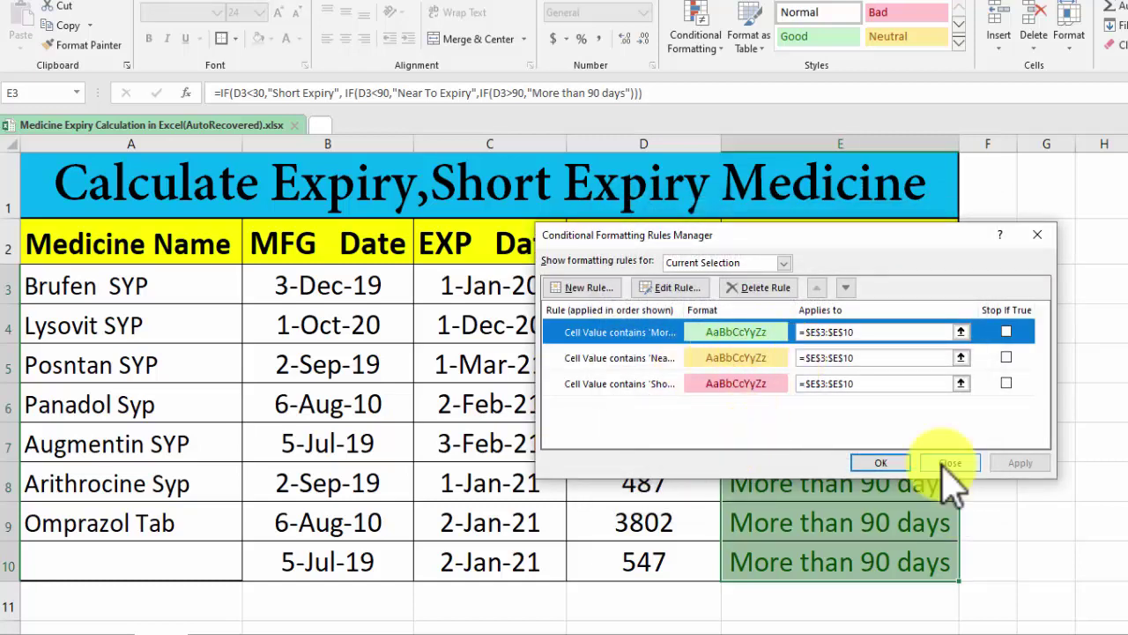
left_click(881, 462)
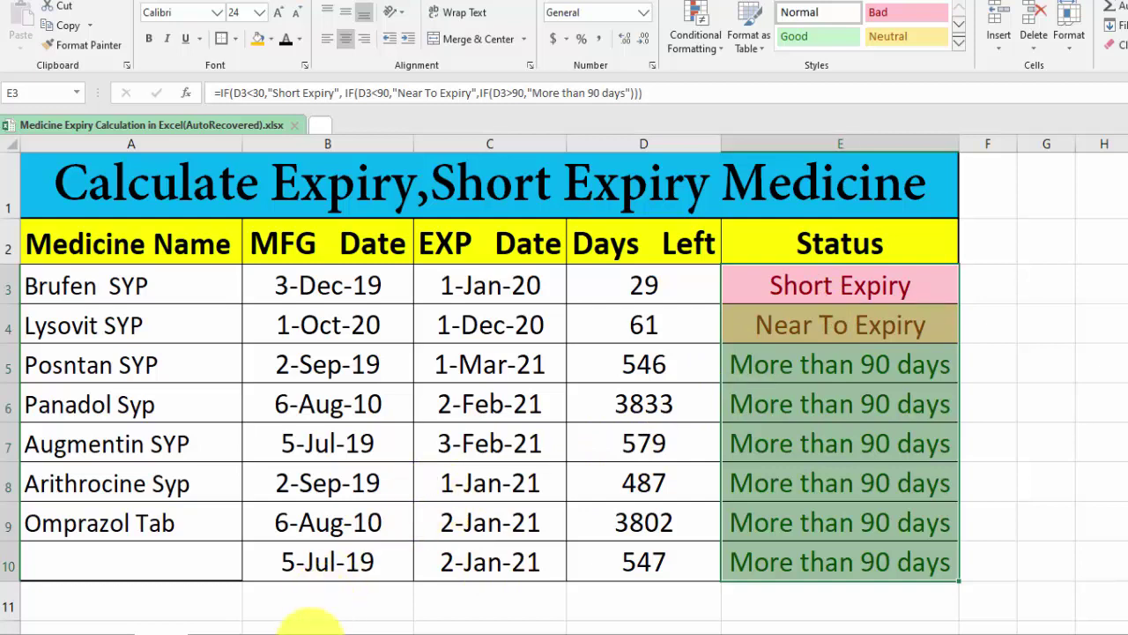
left_click(304, 630)
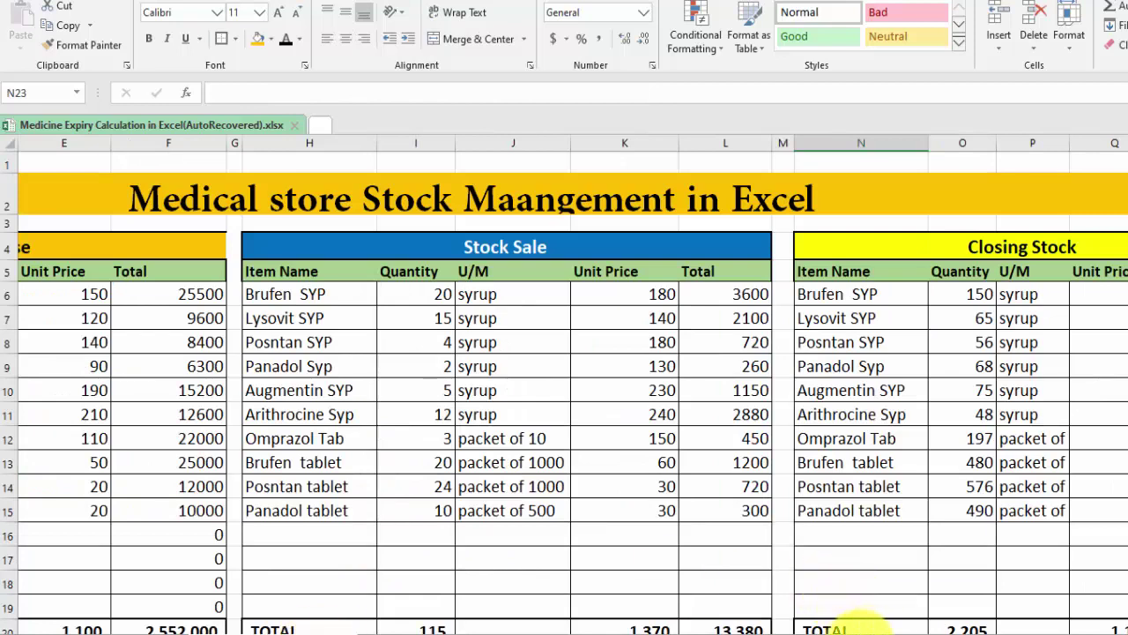
Step: Scroll the stock management sheet back left to column A, showing the eleven purchase items
scroll(819, 626, "left", 1)
scroll(818, 626, "left", 2)
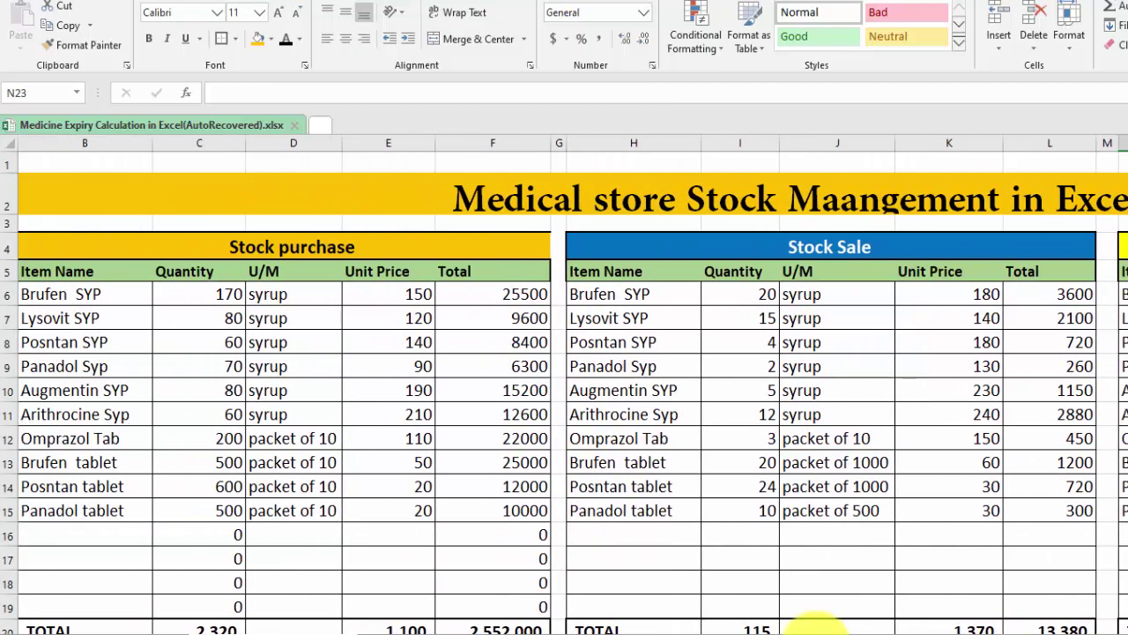
scroll(818, 627, "left", 1)
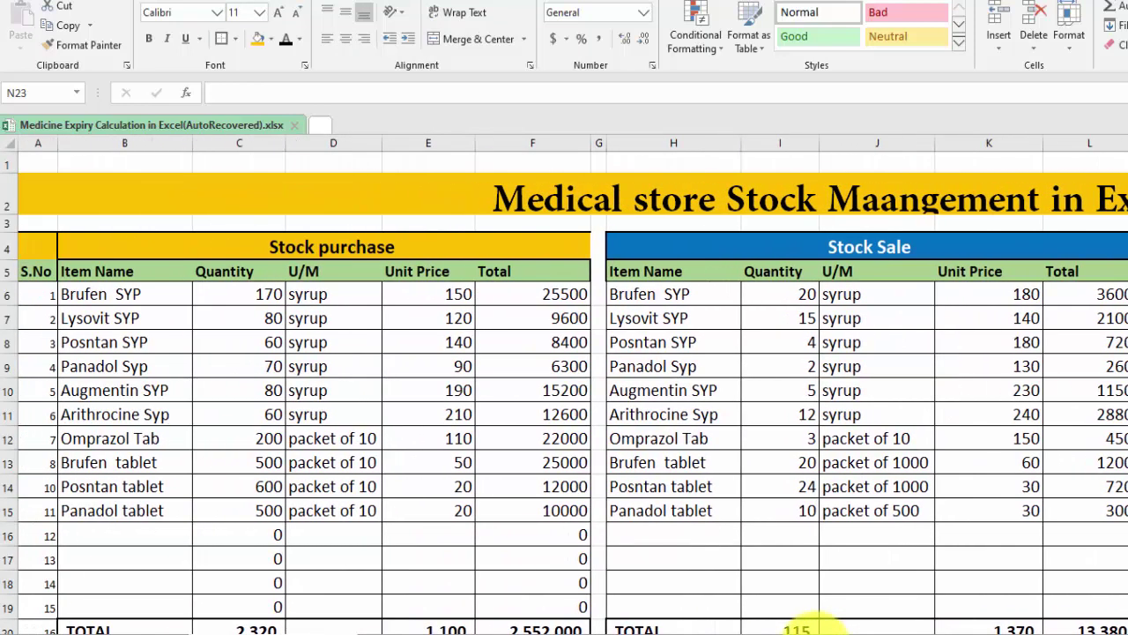